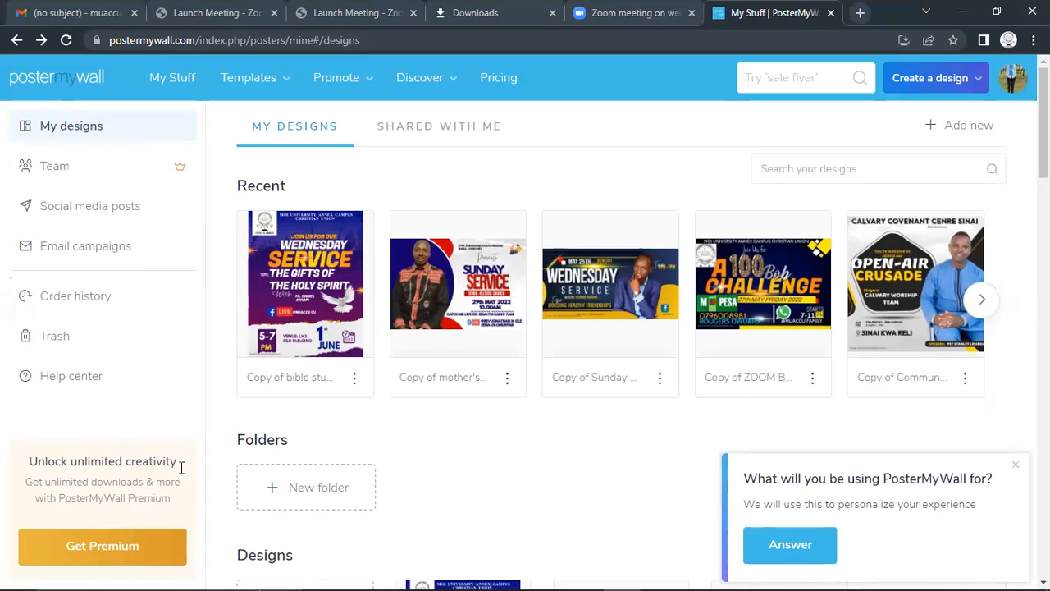
Open the design template gallery and choose the Church template category.
{"action": "left_click", "coordinate": [261, 87]}
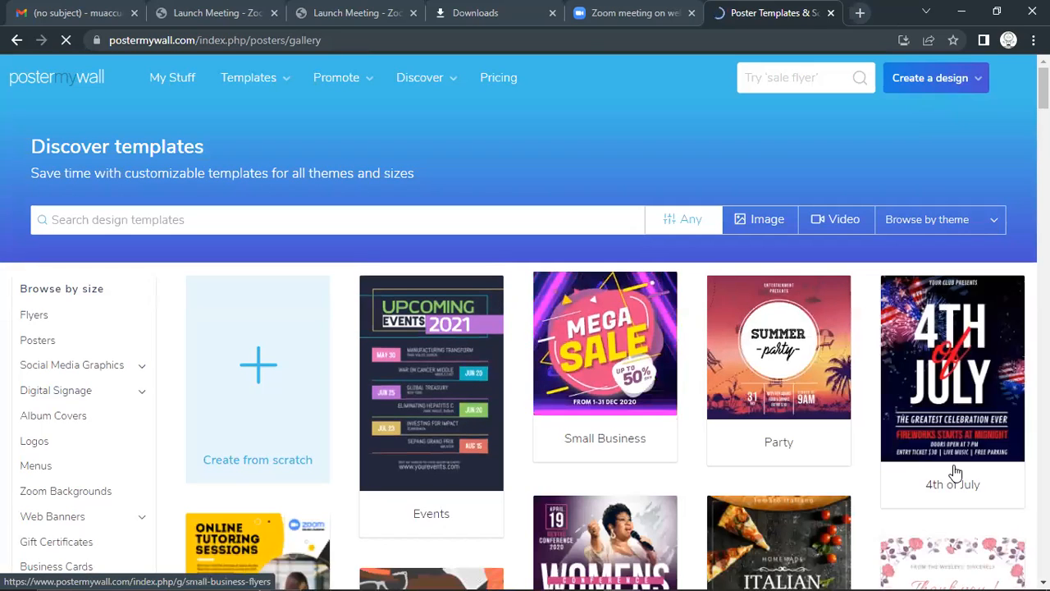
{"action": "scroll", "coordinate": [1021, 300], "scroll_direction": "down", "scroll_amount": 6}
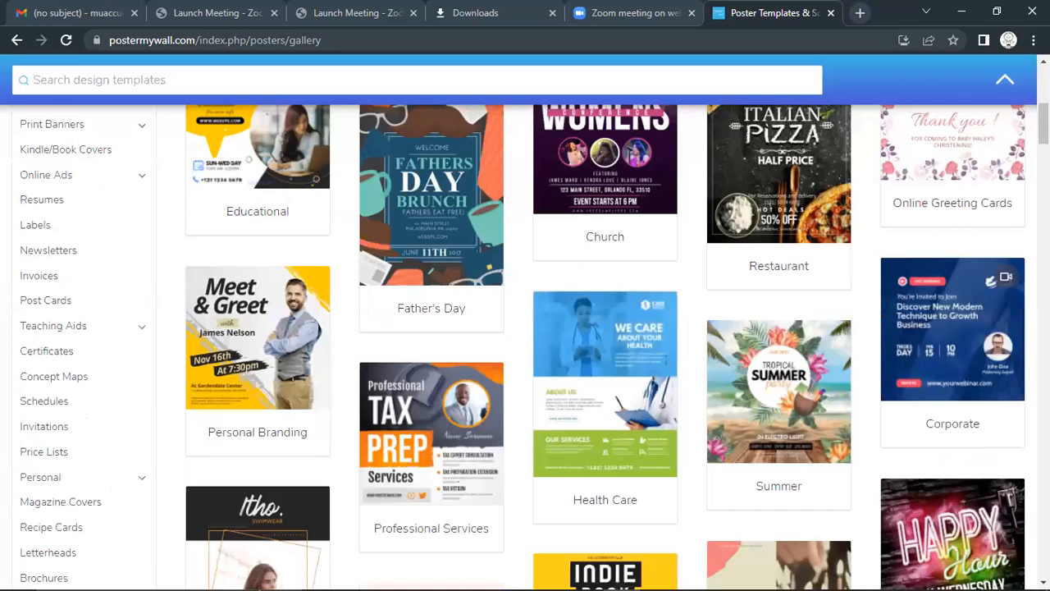
{"action": "scroll", "coordinate": [952, 328], "scroll_direction": "up", "scroll_amount": 1}
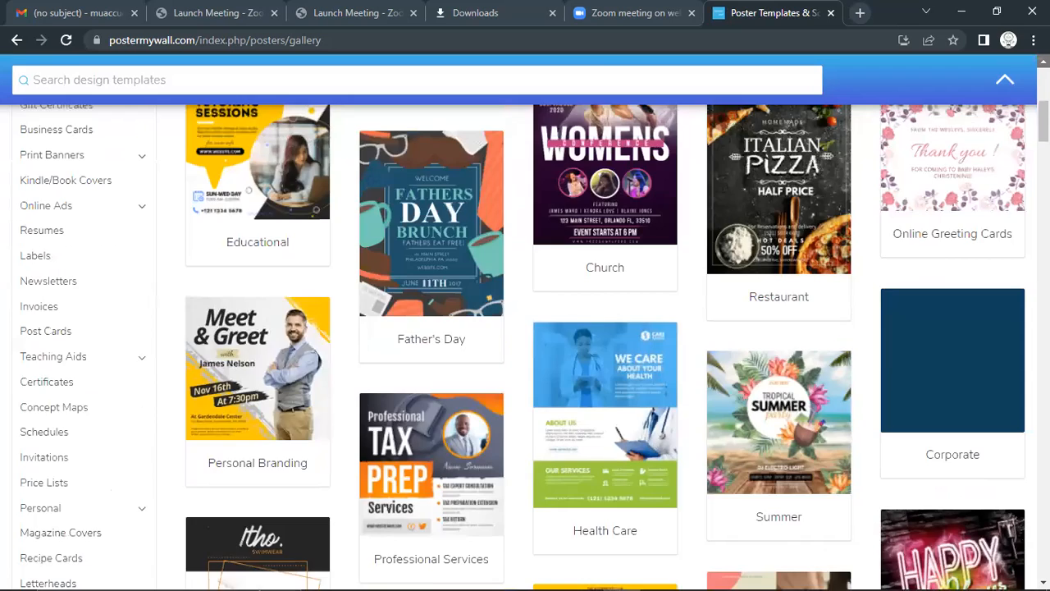
{"action": "scroll", "coordinate": [952, 328], "scroll_direction": "up", "scroll_amount": 1}
{"action": "scroll", "coordinate": [524, 328], "scroll_direction": "up", "scroll_amount": 2}
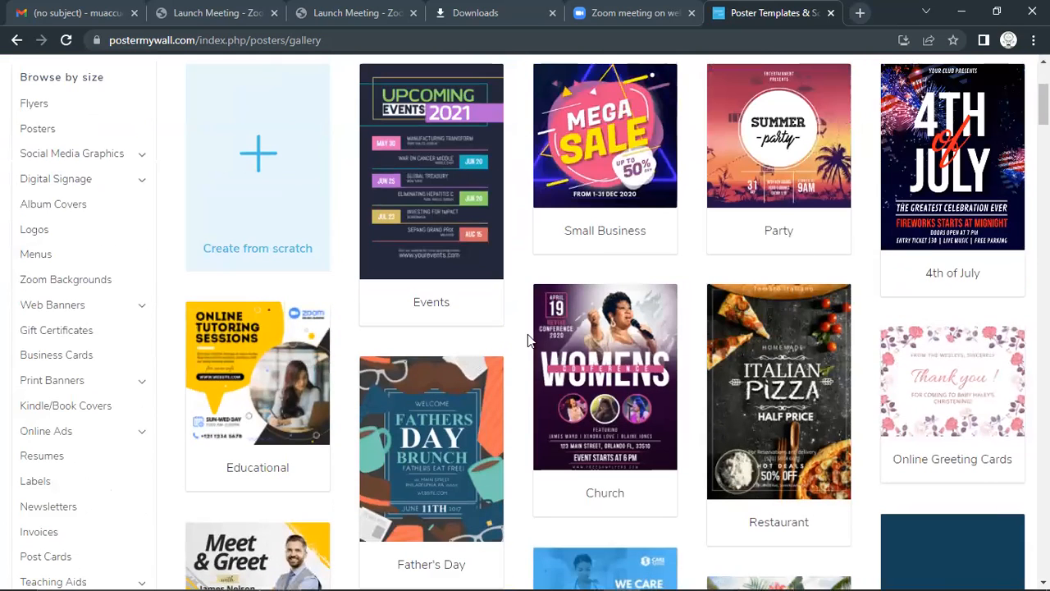
{"action": "left_click", "coordinate": [591, 358]}
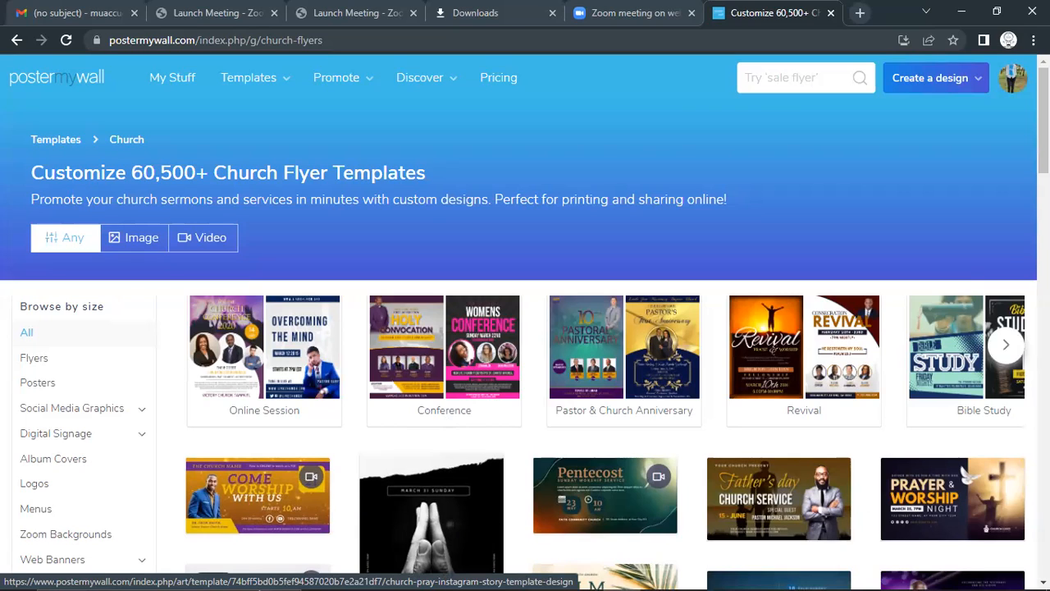
Look through the church flyer templates and search the template library for "bible study".
{"action": "scroll", "coordinate": [525, 322], "scroll_direction": "down", "scroll_amount": 1}
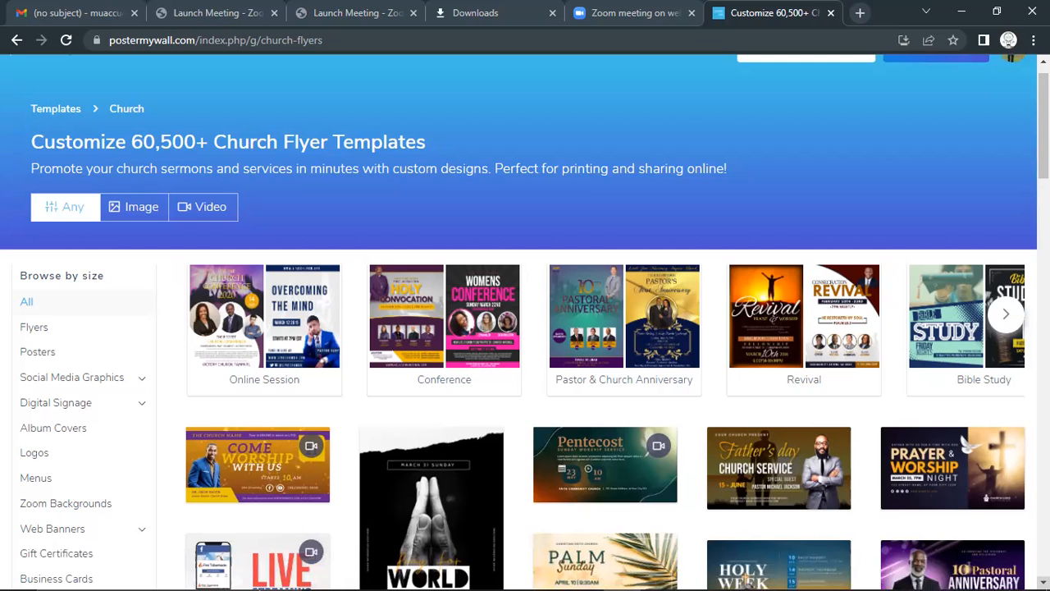
{"action": "scroll", "coordinate": [525, 322], "scroll_direction": "down", "scroll_amount": 1}
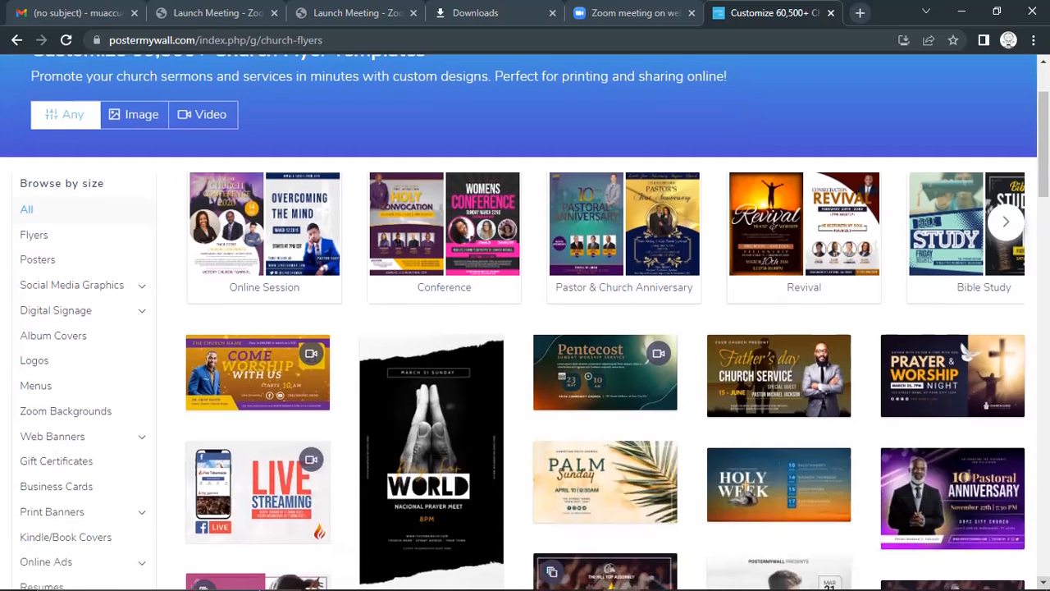
{"action": "scroll", "coordinate": [525, 322], "scroll_direction": "down", "scroll_amount": 1}
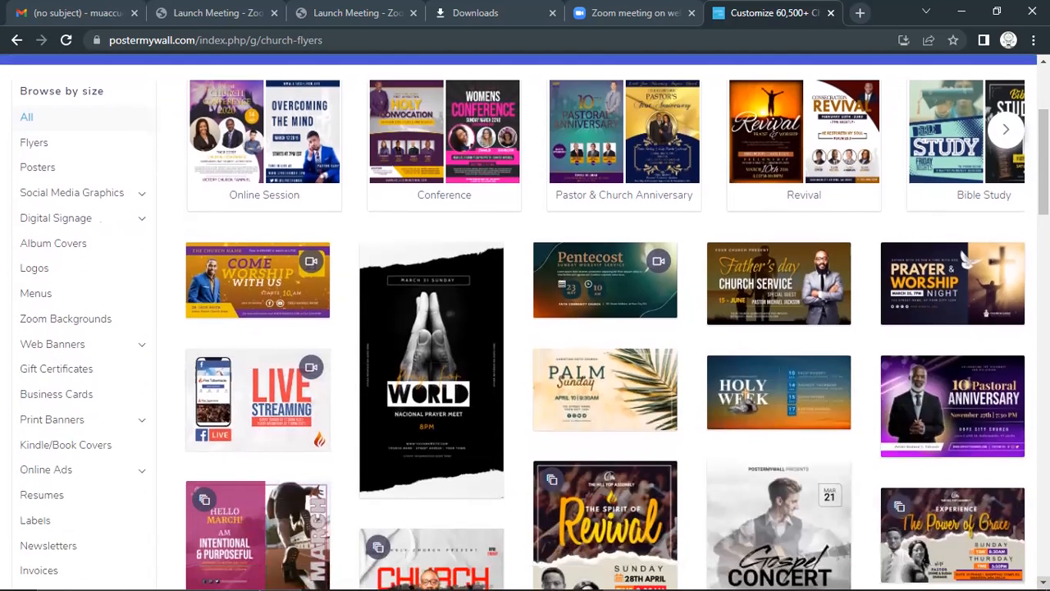
{"action": "scroll", "coordinate": [525, 323], "scroll_direction": "down", "scroll_amount": 4}
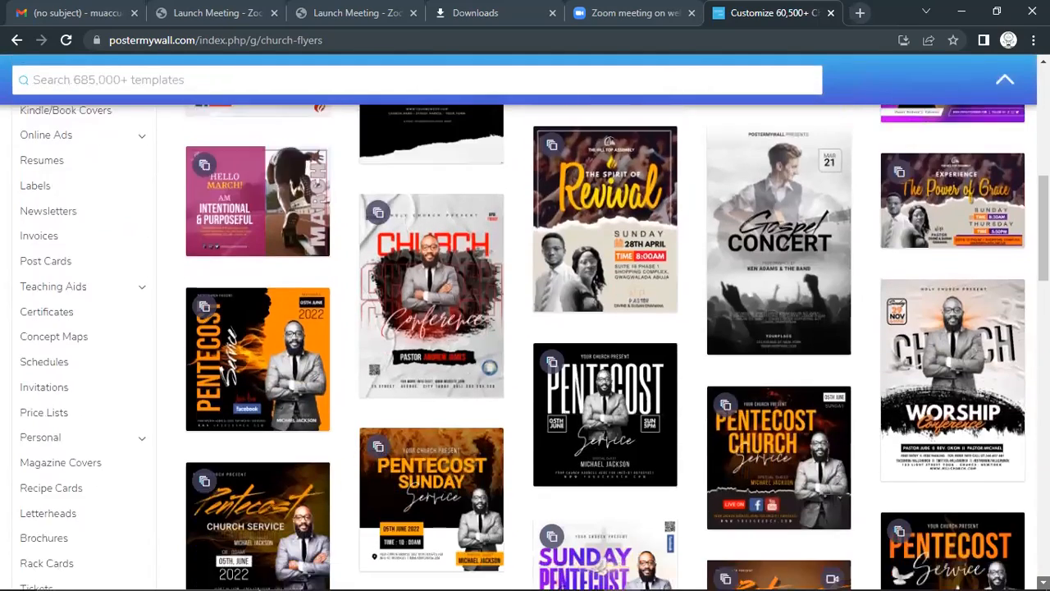
{"action": "scroll", "coordinate": [525, 323], "scroll_direction": "down", "scroll_amount": 3}
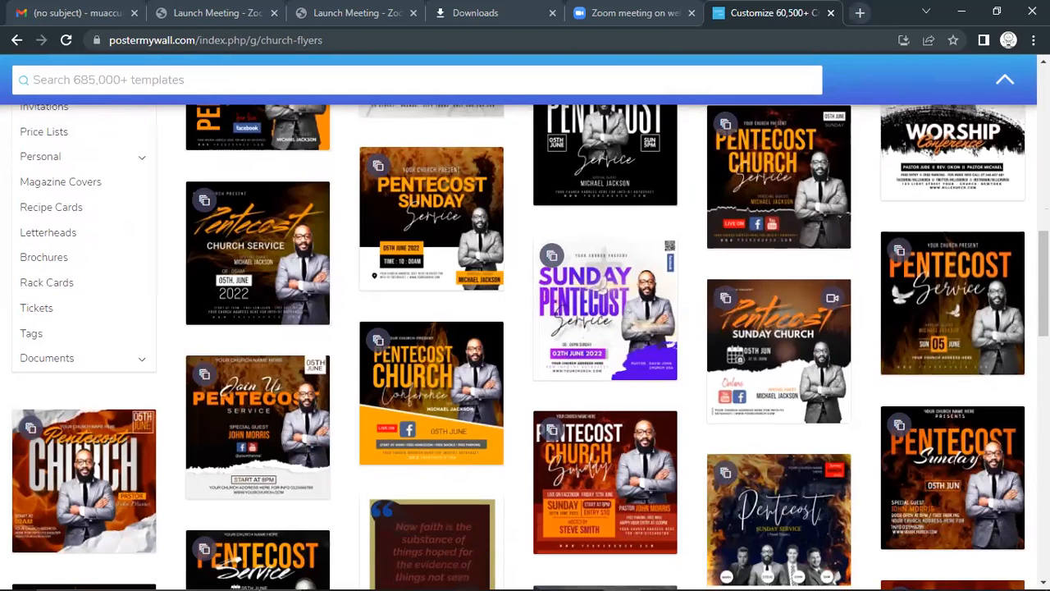
{"action": "scroll", "coordinate": [456, 144], "scroll_direction": "up", "scroll_amount": 1}
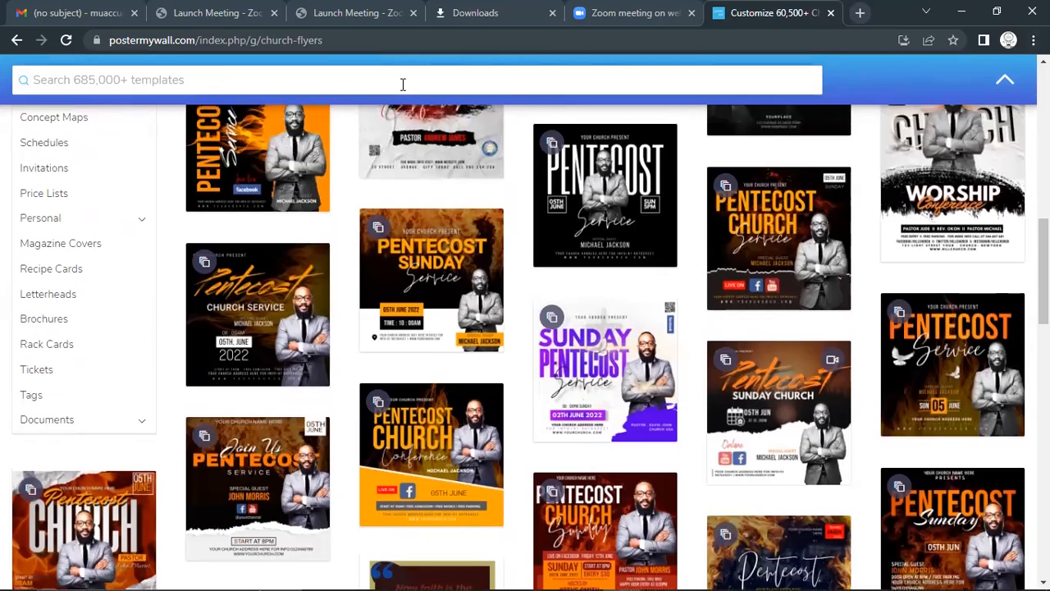
{"action": "left_click", "coordinate": [285, 90]}
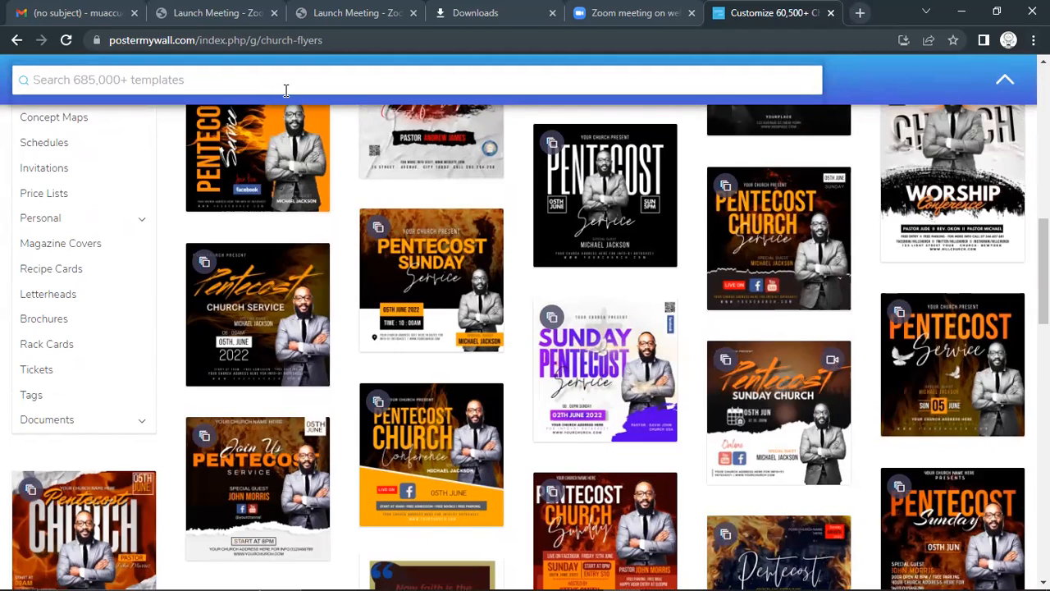
{"action": "type", "text": "bible"}
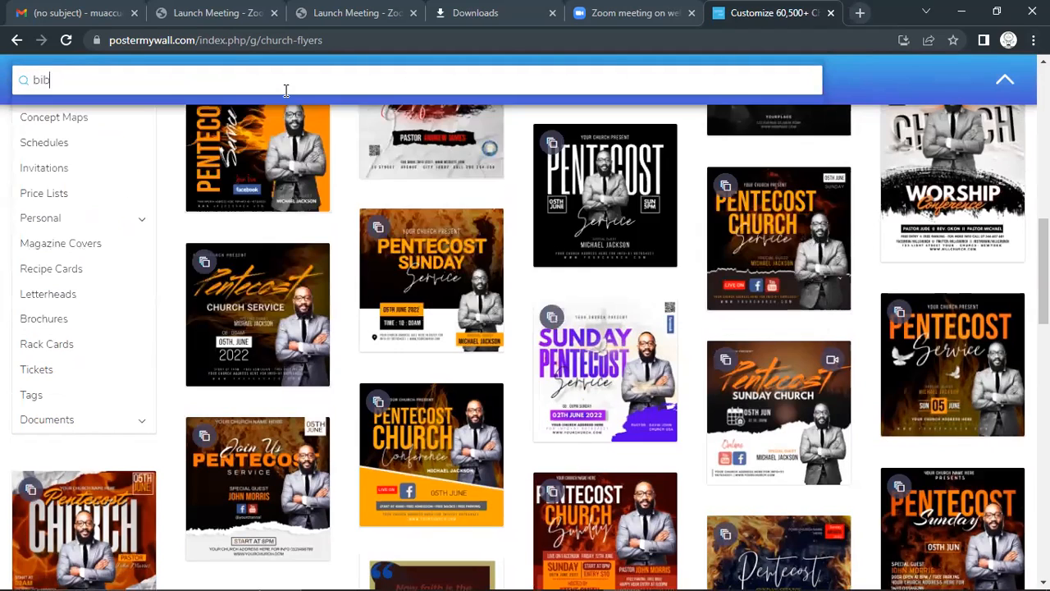
{"action": "type", "text": " study"}
{"action": "key", "text": "Return"}
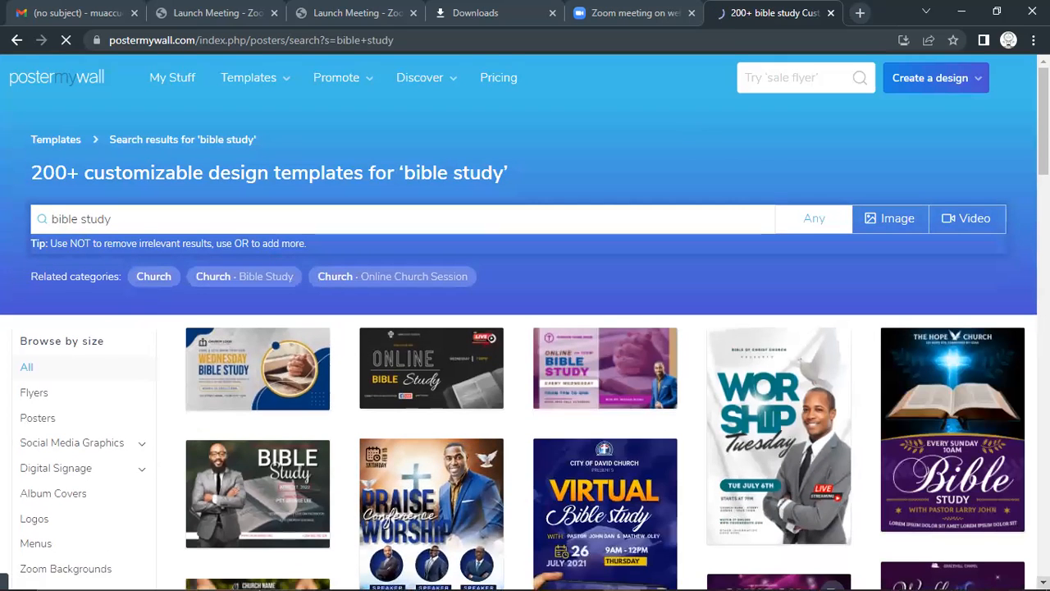
Examine the bible study template results to compare designs suitable for the poster.
{"action": "scroll", "coordinate": [525, 329], "scroll_direction": "down", "scroll_amount": 1}
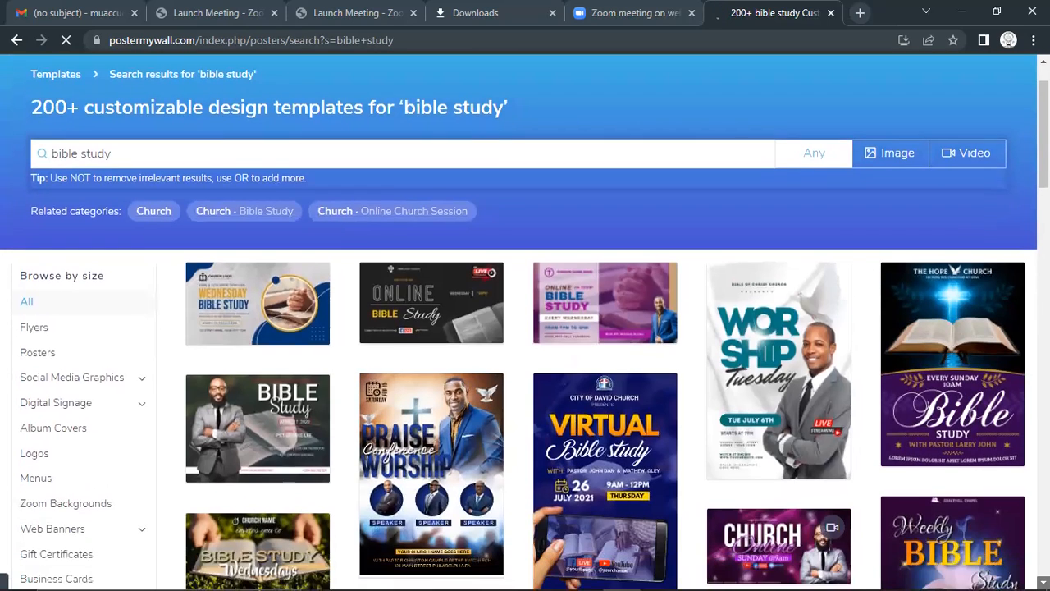
{"action": "scroll", "coordinate": [525, 328], "scroll_direction": "down", "scroll_amount": 1}
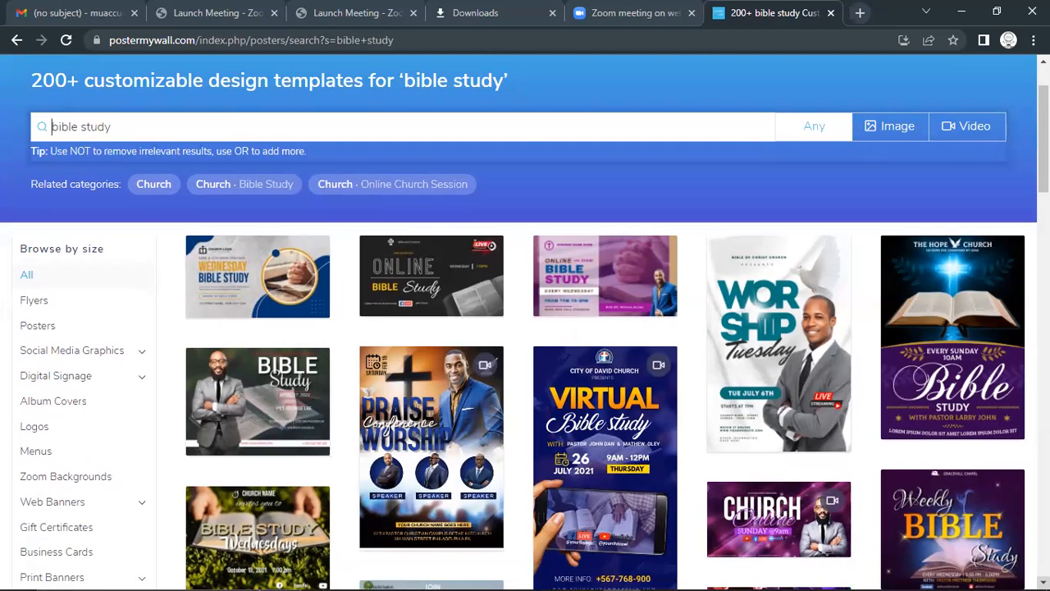
{"action": "scroll", "coordinate": [525, 321], "scroll_direction": "down", "scroll_amount": 1}
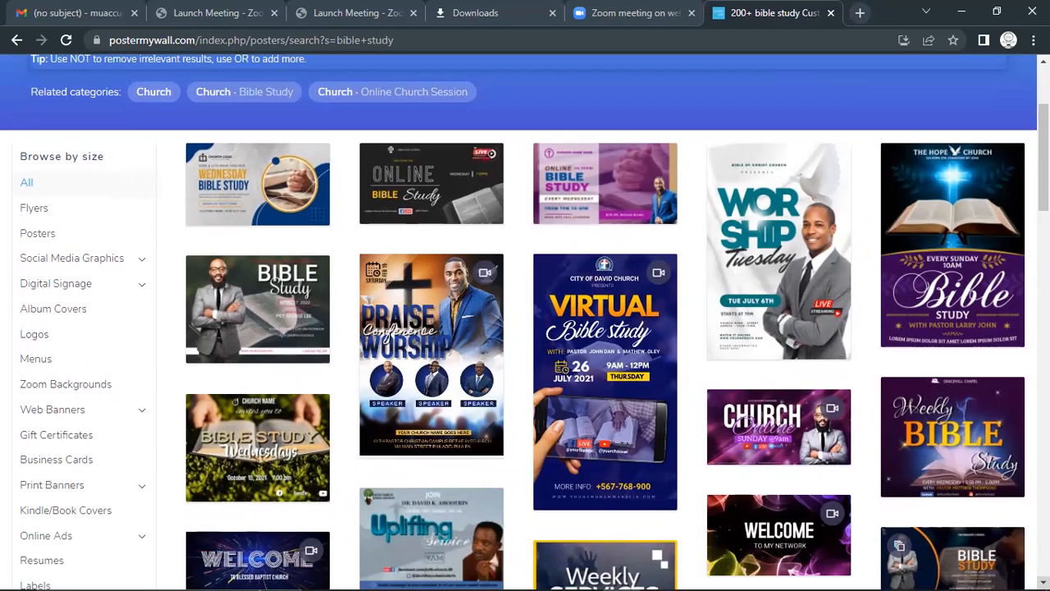
{"action": "scroll", "coordinate": [525, 321], "scroll_direction": "down", "scroll_amount": 2}
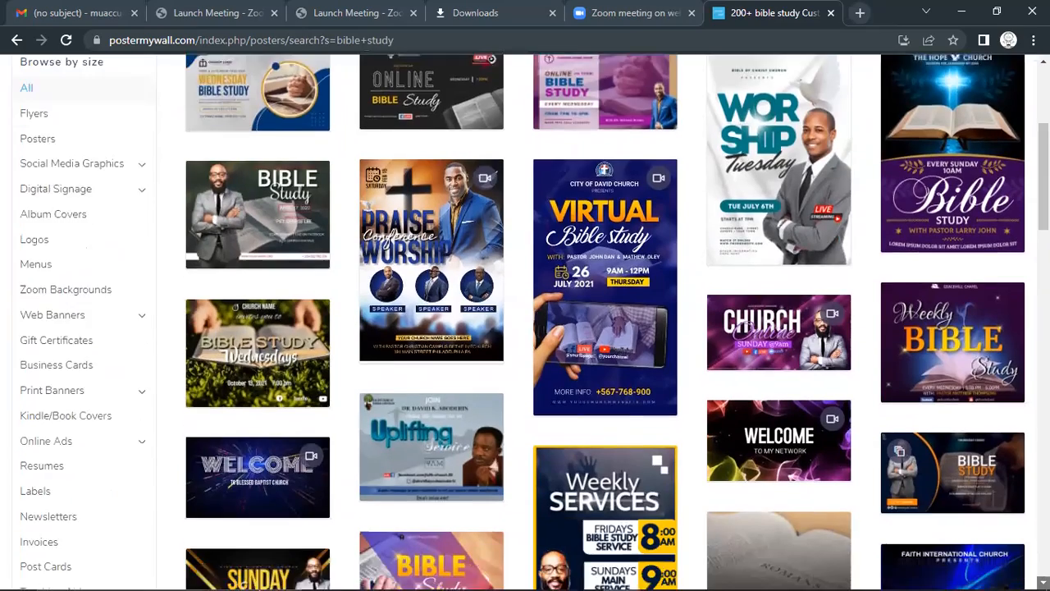
{"action": "scroll", "coordinate": [525, 321], "scroll_direction": "down", "scroll_amount": 2}
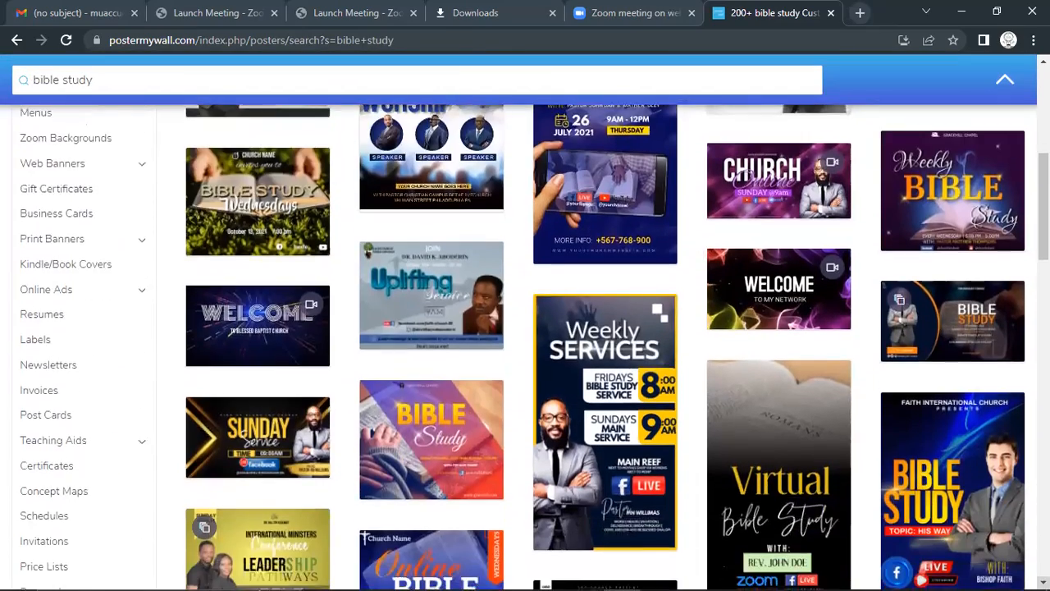
{"action": "scroll", "coordinate": [525, 322], "scroll_direction": "down", "scroll_amount": 1}
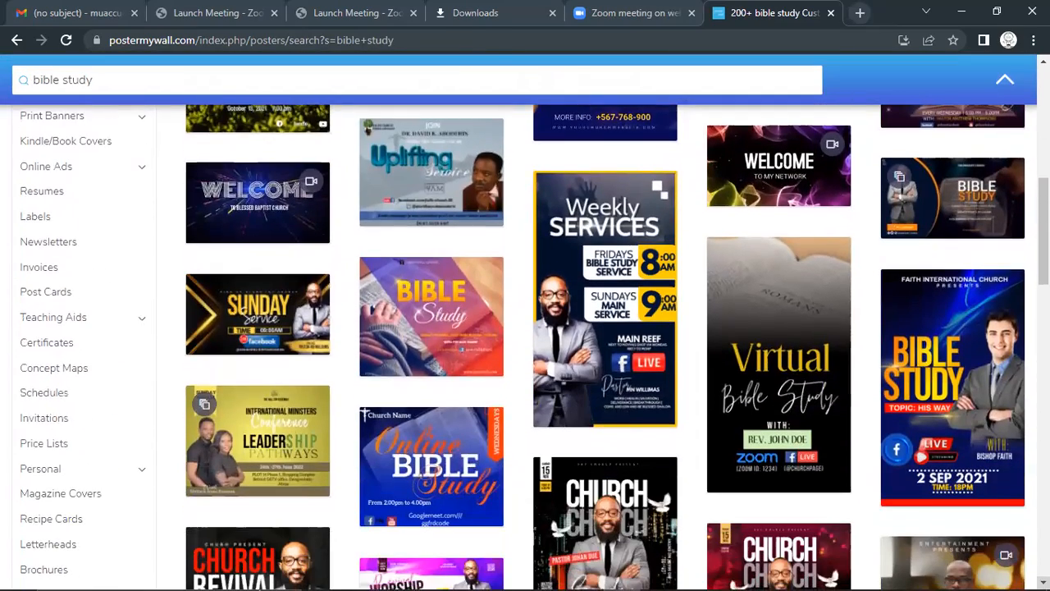
{"action": "scroll", "coordinate": [524, 321], "scroll_direction": "down", "scroll_amount": 3}
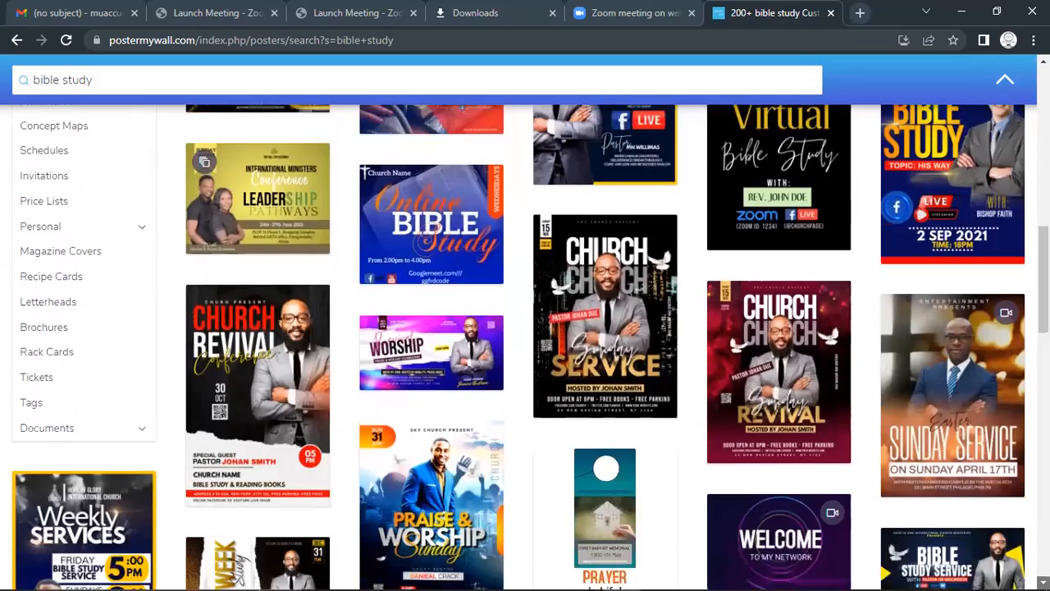
{"action": "scroll", "coordinate": [525, 322], "scroll_direction": "down", "scroll_amount": 2}
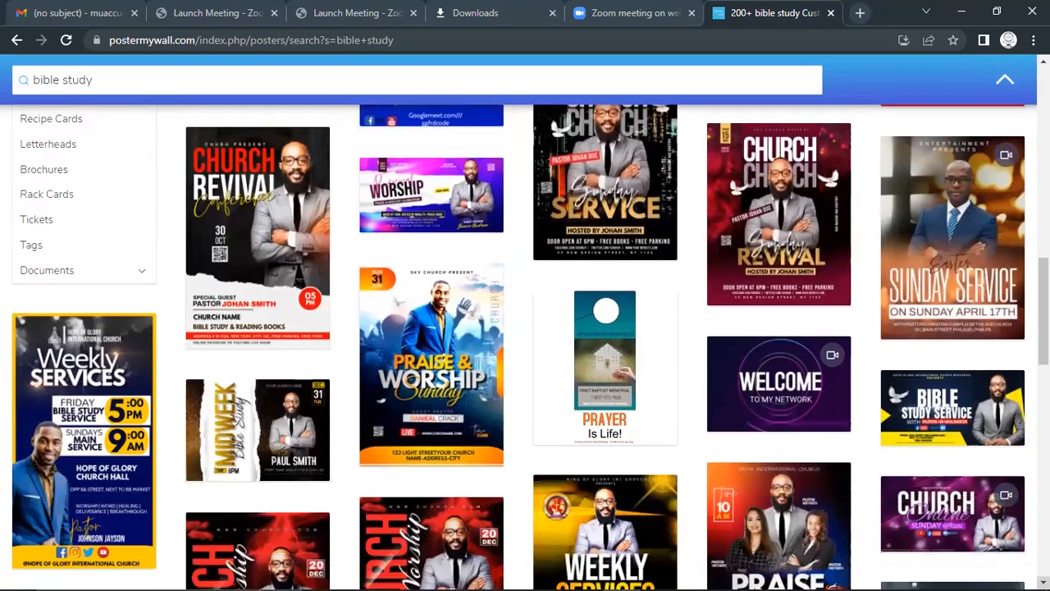
{"action": "scroll", "coordinate": [525, 321], "scroll_direction": "down", "scroll_amount": 2}
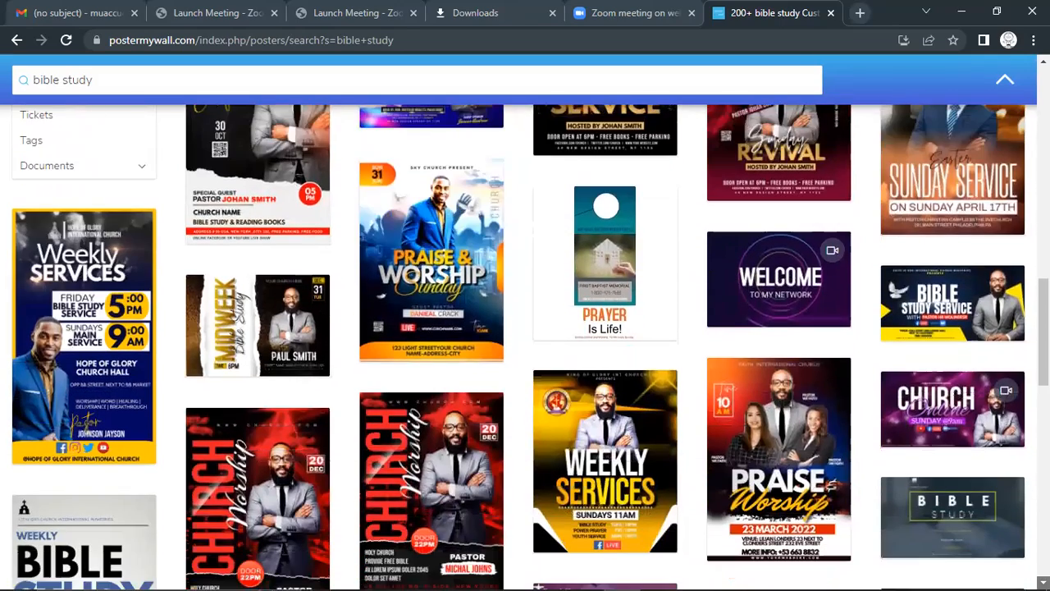
{"action": "scroll", "coordinate": [525, 342], "scroll_direction": "down", "scroll_amount": 1}
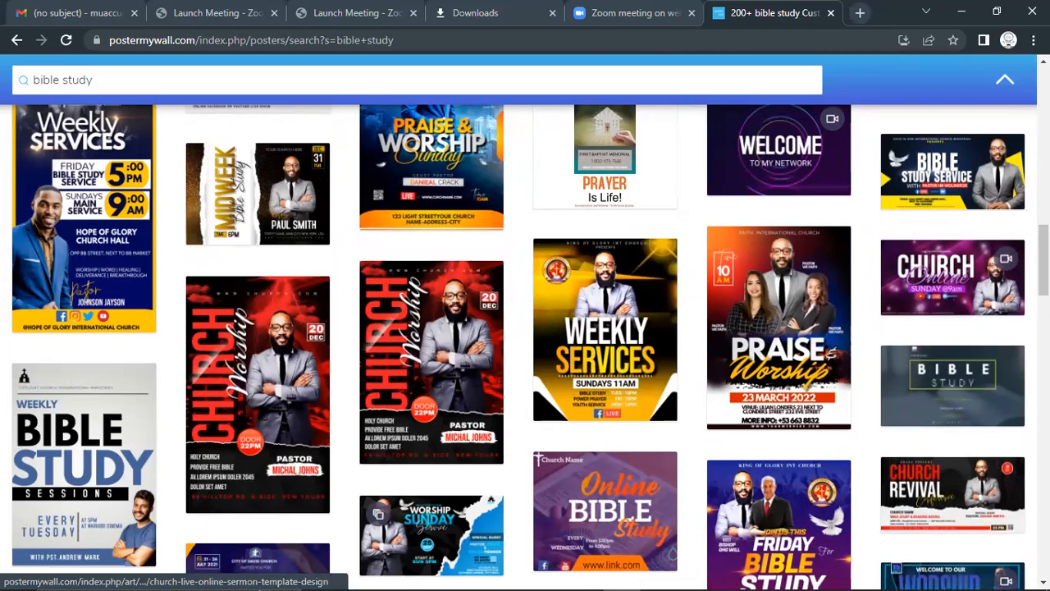
{"action": "scroll", "coordinate": [525, 344], "scroll_direction": "up", "scroll_amount": 1}
{"action": "scroll", "coordinate": [525, 345], "scroll_direction": "up", "scroll_amount": 5}
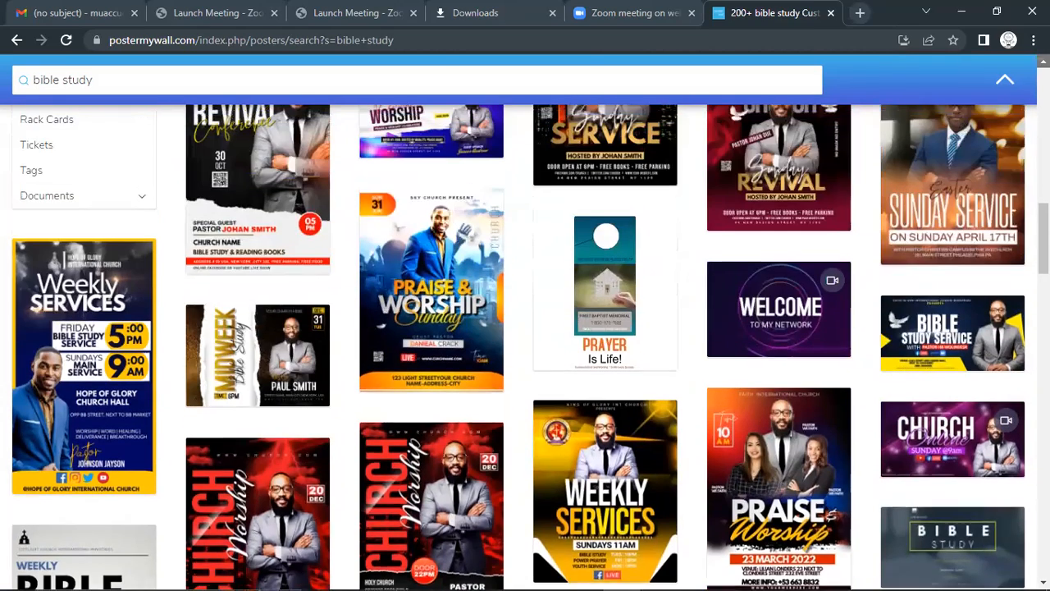
{"action": "scroll", "coordinate": [525, 344], "scroll_direction": "up", "scroll_amount": 5}
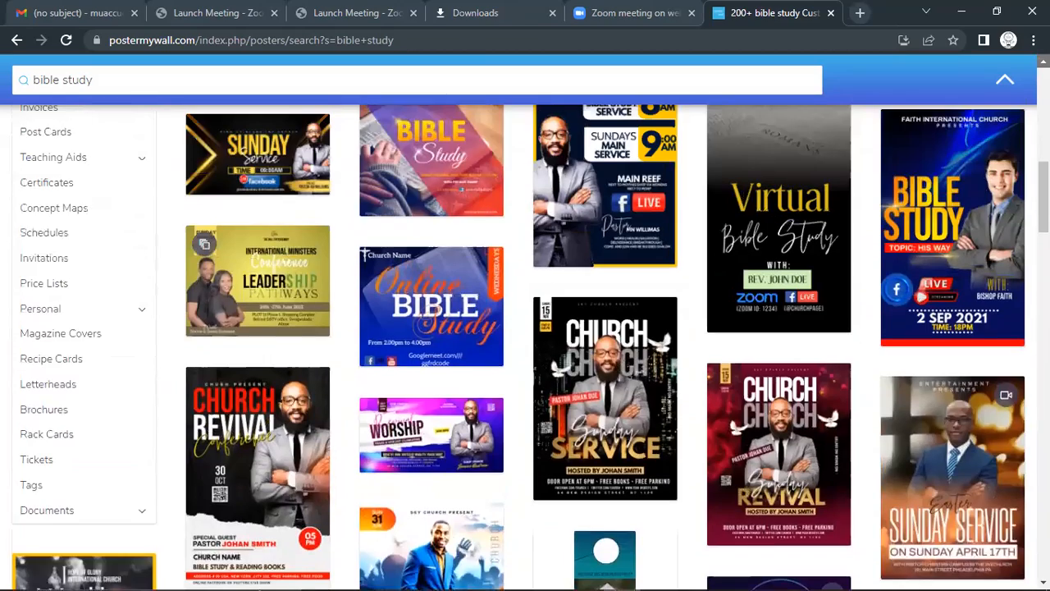
{"action": "scroll", "coordinate": [524, 344], "scroll_direction": "up", "scroll_amount": 6}
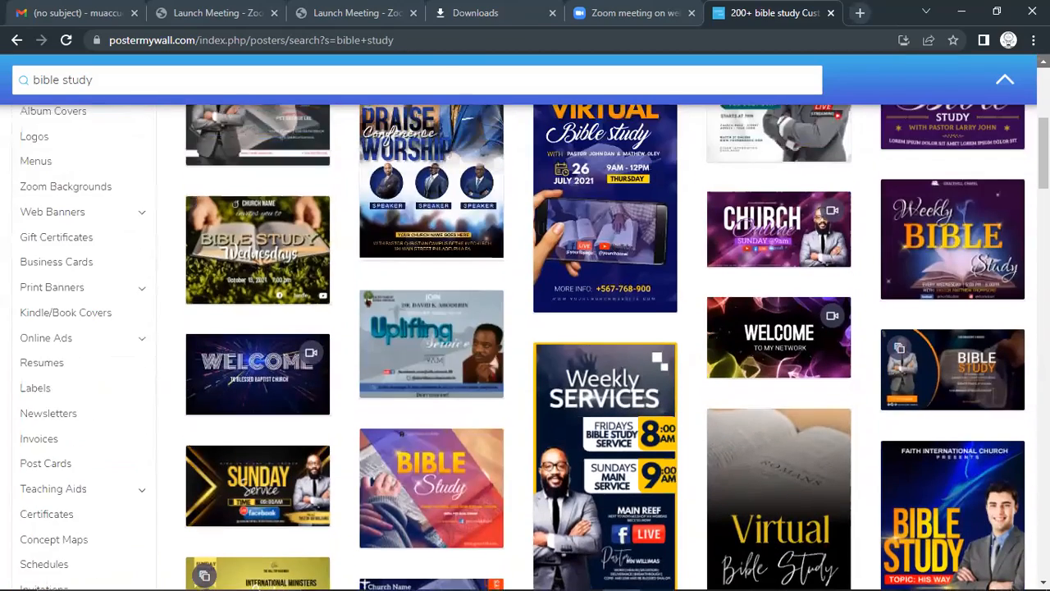
{"action": "scroll", "coordinate": [541, 232], "scroll_direction": "up", "scroll_amount": 2}
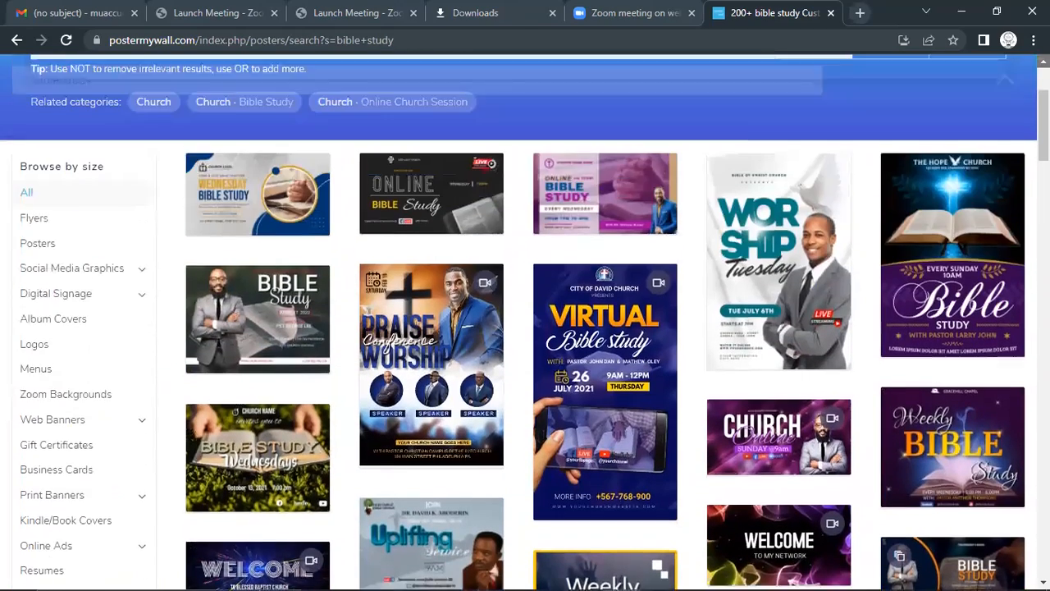
Preview the black "Online Bible Study" template with the open Bible and open it for editing.
{"action": "left_click", "coordinate": [489, 240]}
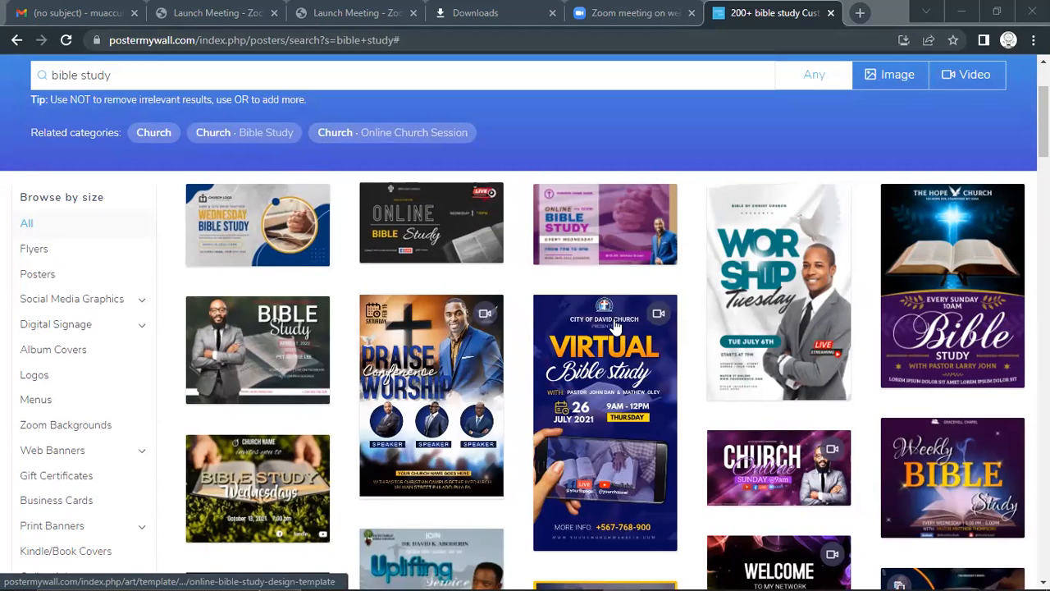
{"action": "left_click", "coordinate": [454, 235]}
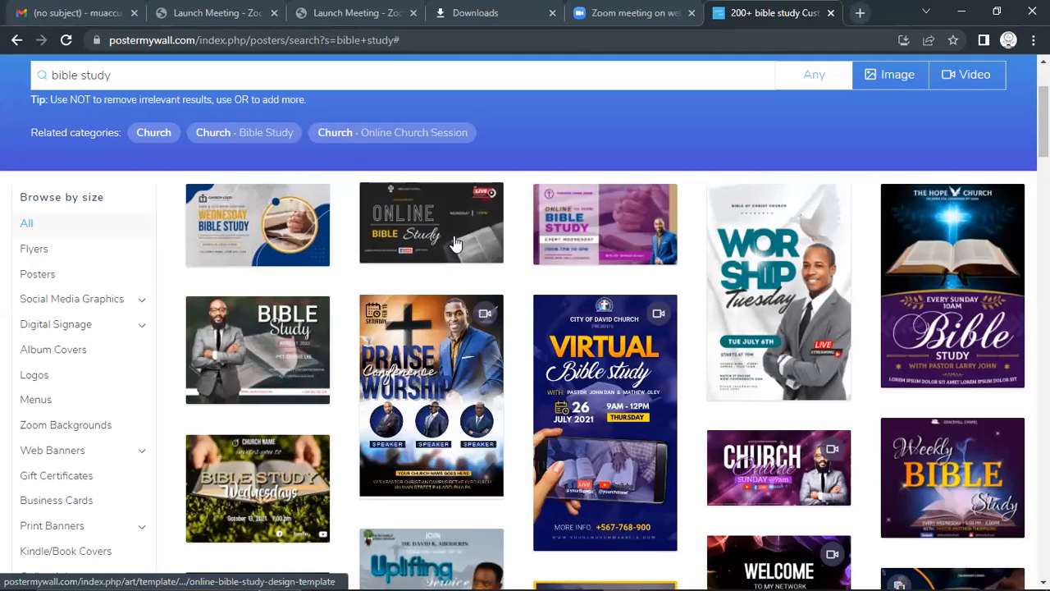
{"action": "left_click", "coordinate": [454, 236]}
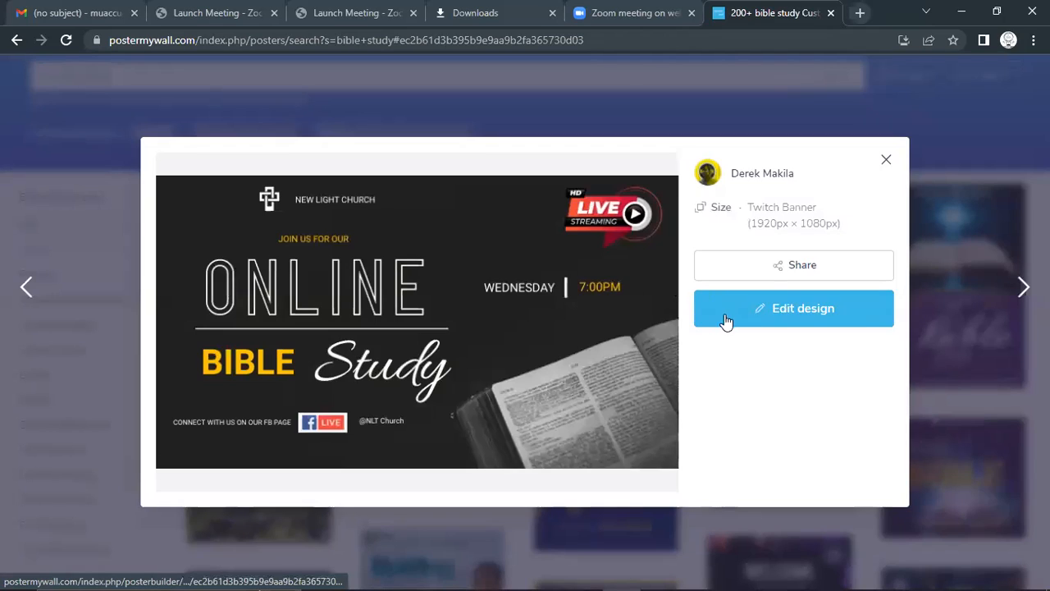
{"action": "left_click", "coordinate": [730, 323]}
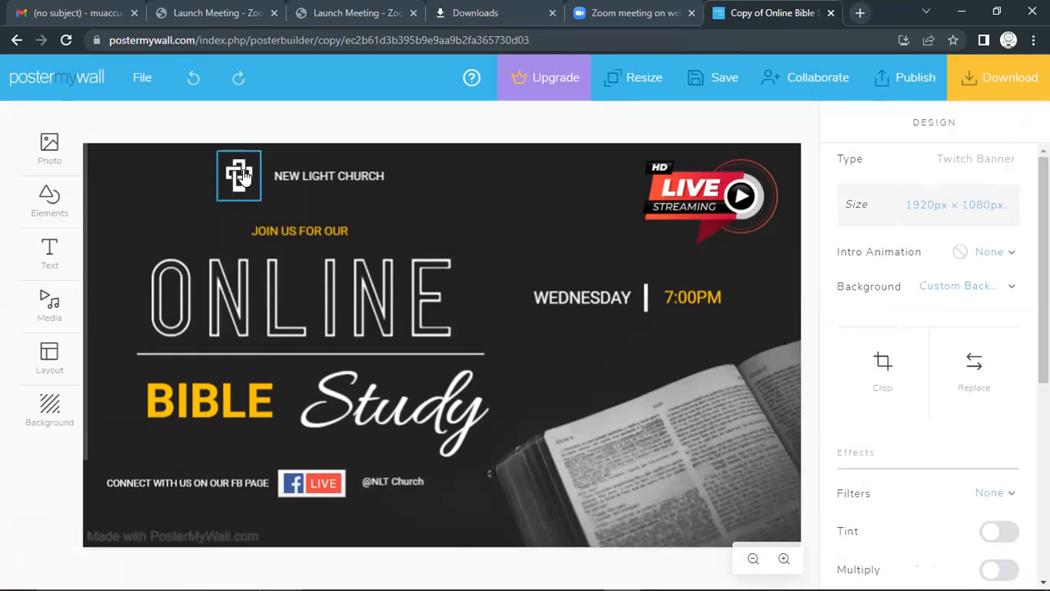
Select the cross logo beside the church name and open the personal photo library to replace it.
{"action": "key", "text": "ctrl+v"}
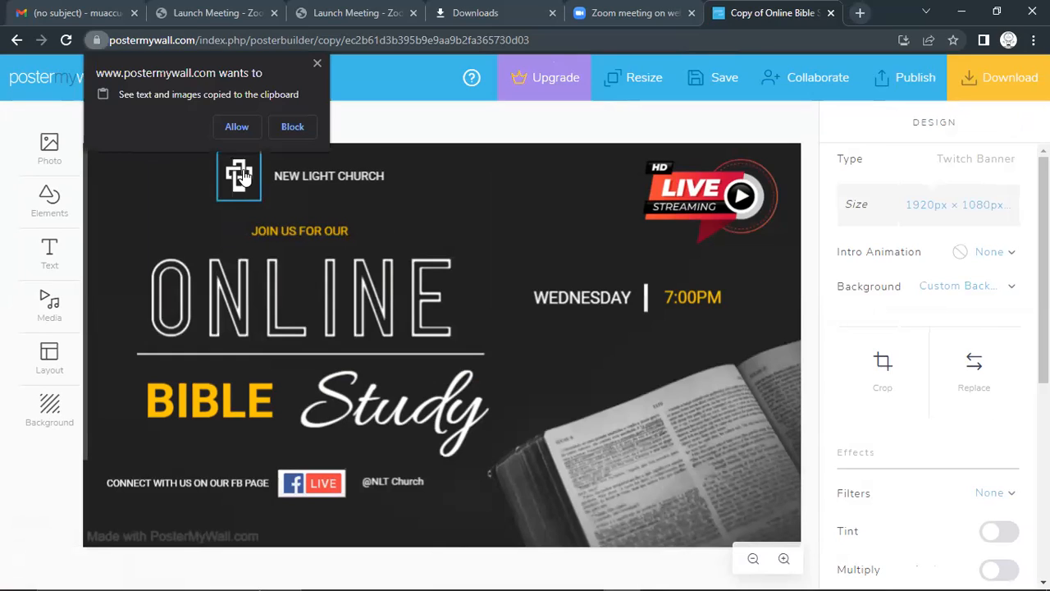
{"action": "left_click", "coordinate": [240, 176]}
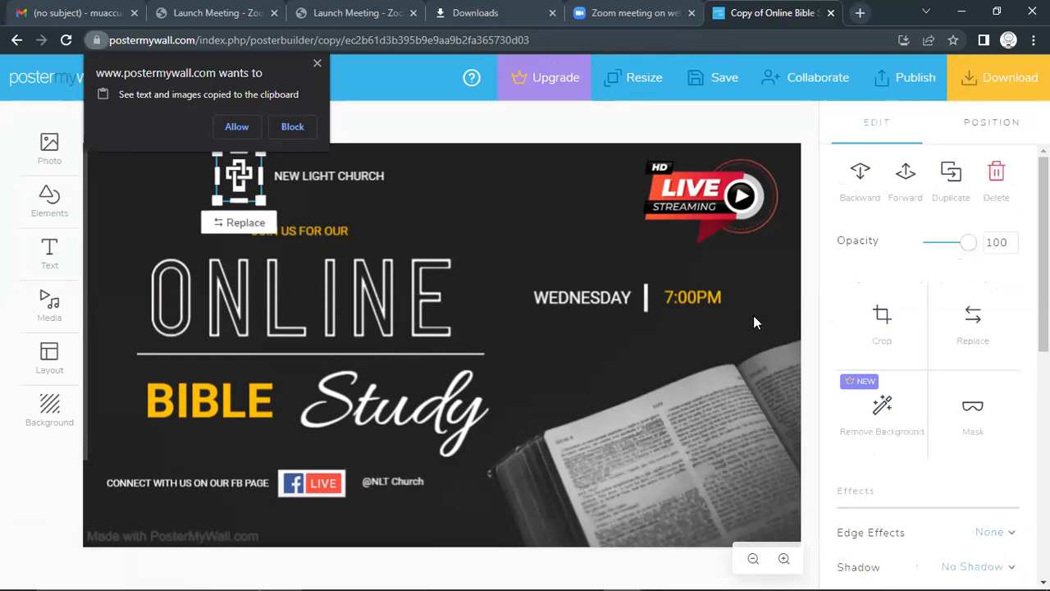
{"action": "left_click", "coordinate": [974, 336]}
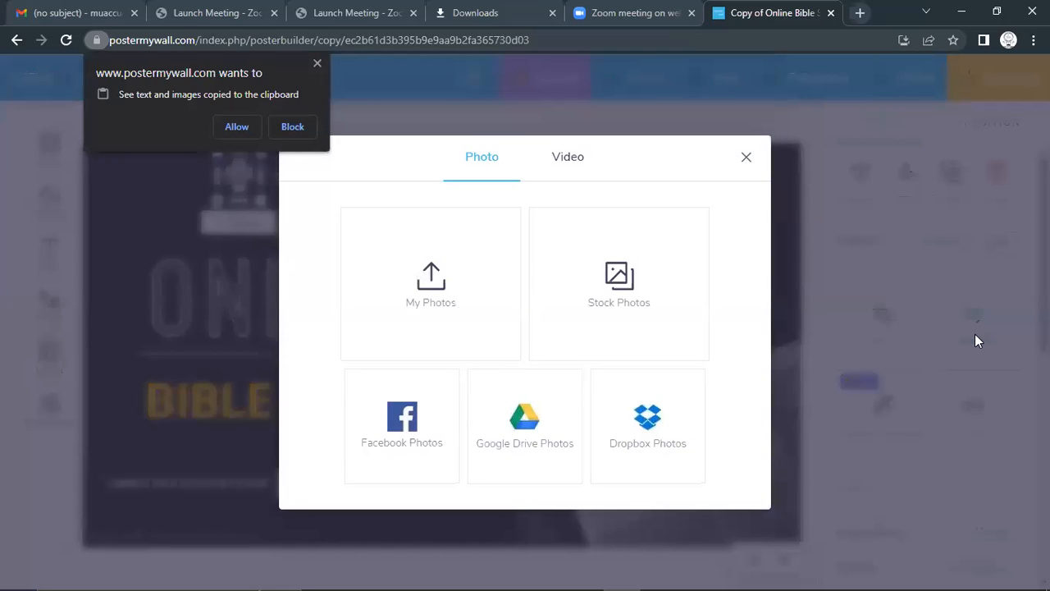
{"action": "left_click", "coordinate": [446, 323]}
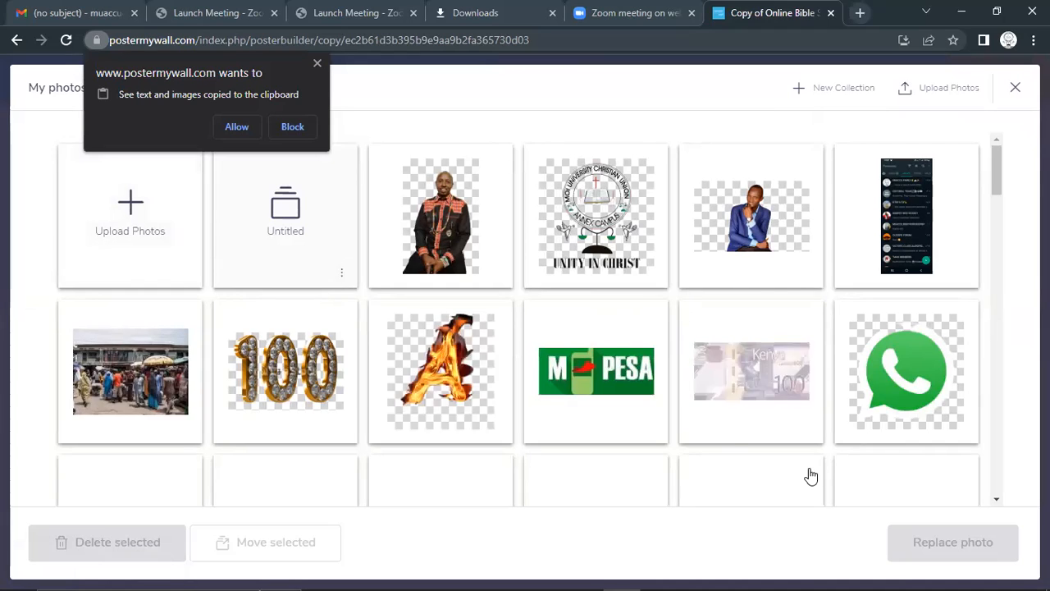
Look through the uploaded photos for the fpfk flame-and-cross logo.
{"action": "left_click", "coordinate": [994, 499]}
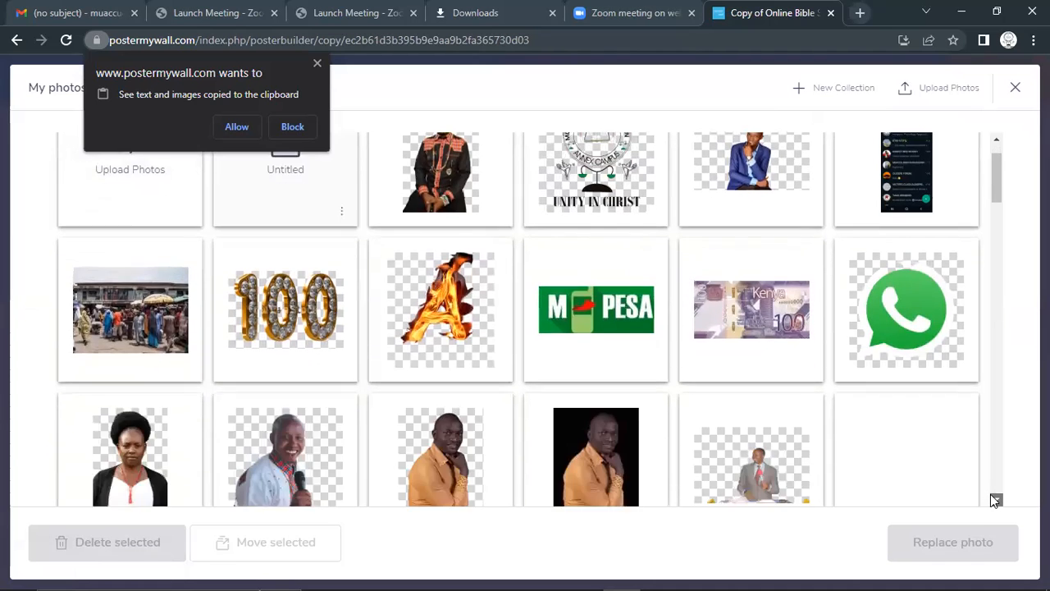
{"action": "left_click", "coordinate": [994, 498]}
{"action": "left_click", "coordinate": [994, 499]}
{"action": "left_click", "coordinate": [994, 499]}
{"action": "left_click", "coordinate": [994, 498]}
{"action": "left_click", "coordinate": [995, 499]}
{"action": "left_click", "coordinate": [995, 498]}
{"action": "left_click", "coordinate": [994, 499]}
{"action": "left_click", "coordinate": [994, 499]}
{"action": "left_click", "coordinate": [994, 499]}
{"action": "left_click", "coordinate": [994, 499]}
{"action": "left_click", "coordinate": [994, 499]}
{"action": "left_click", "coordinate": [994, 499]}
{"action": "left_click", "coordinate": [994, 499]}
{"action": "left_click", "coordinate": [994, 498]}
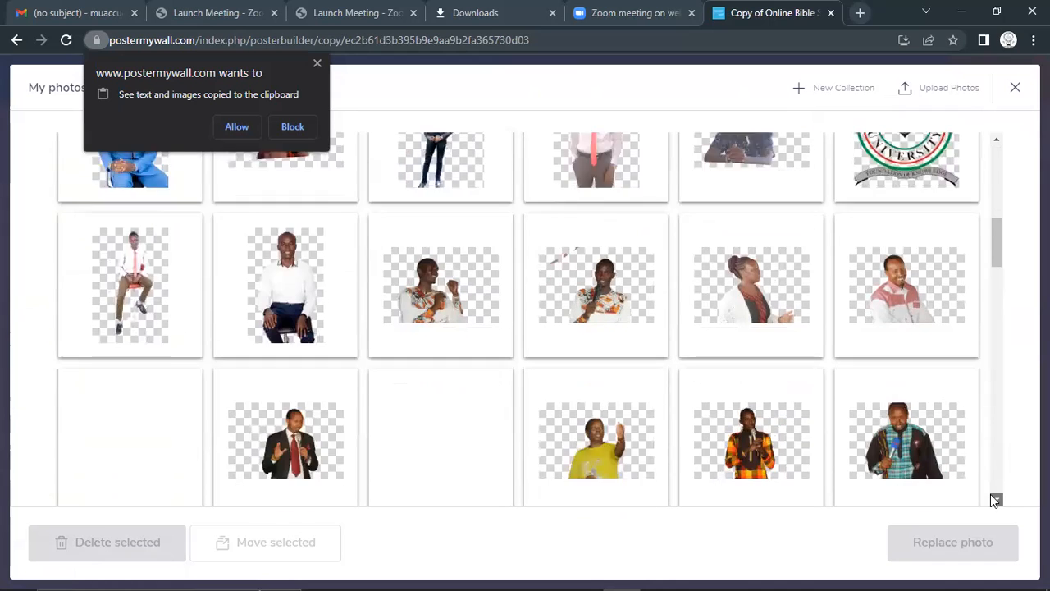
{"action": "left_click", "coordinate": [994, 499]}
{"action": "left_click", "coordinate": [994, 498]}
{"action": "left_click", "coordinate": [994, 498]}
{"action": "left_click", "coordinate": [994, 499]}
{"action": "left_click", "coordinate": [994, 499]}
{"action": "left_click", "coordinate": [994, 499]}
{"action": "left_click", "coordinate": [994, 499]}
{"action": "left_click", "coordinate": [995, 499]}
{"action": "left_click", "coordinate": [994, 499]}
{"action": "left_click", "coordinate": [994, 499]}
{"action": "left_click", "coordinate": [994, 498]}
{"action": "left_click", "coordinate": [994, 498]}
{"action": "left_click", "coordinate": [994, 499]}
{"action": "left_click", "coordinate": [994, 499]}
{"action": "left_click", "coordinate": [994, 499]}
{"action": "left_click", "coordinate": [994, 498]}
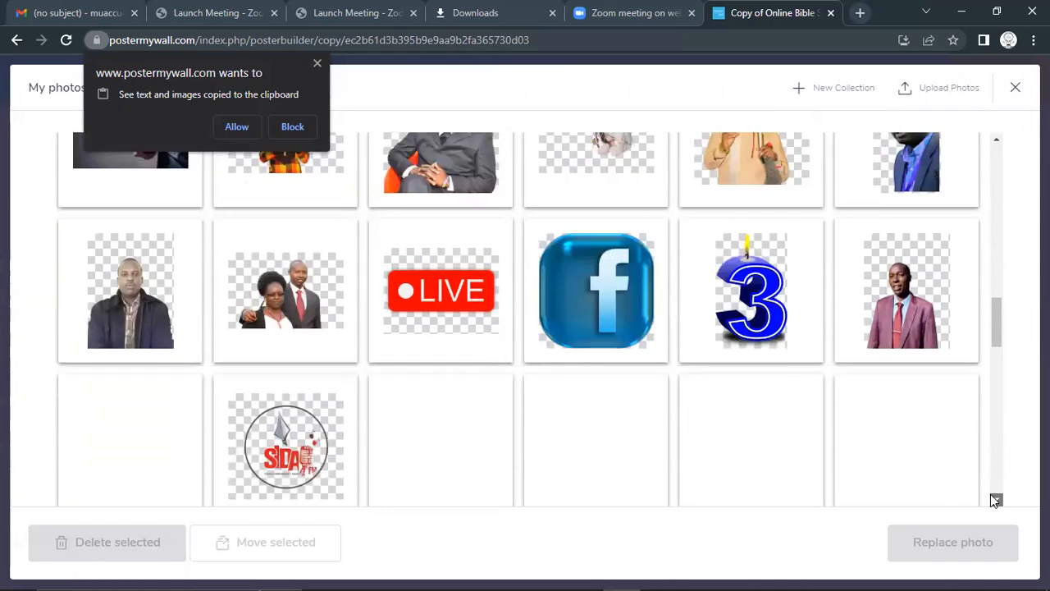
{"action": "left_click", "coordinate": [994, 499]}
{"action": "left_click", "coordinate": [994, 499]}
{"action": "left_click", "coordinate": [994, 499]}
{"action": "left_click", "coordinate": [994, 499]}
{"action": "left_click", "coordinate": [994, 499]}
{"action": "left_click", "coordinate": [994, 499]}
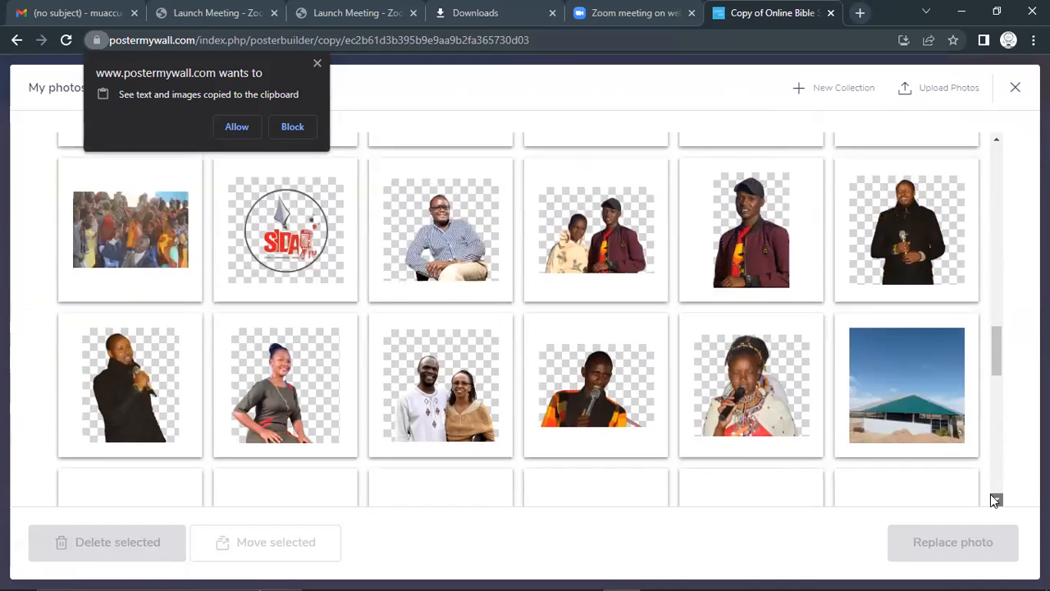
{"action": "left_click", "coordinate": [994, 498]}
{"action": "left_click", "coordinate": [994, 498]}
{"action": "left_click", "coordinate": [994, 499]}
{"action": "left_click", "coordinate": [994, 499]}
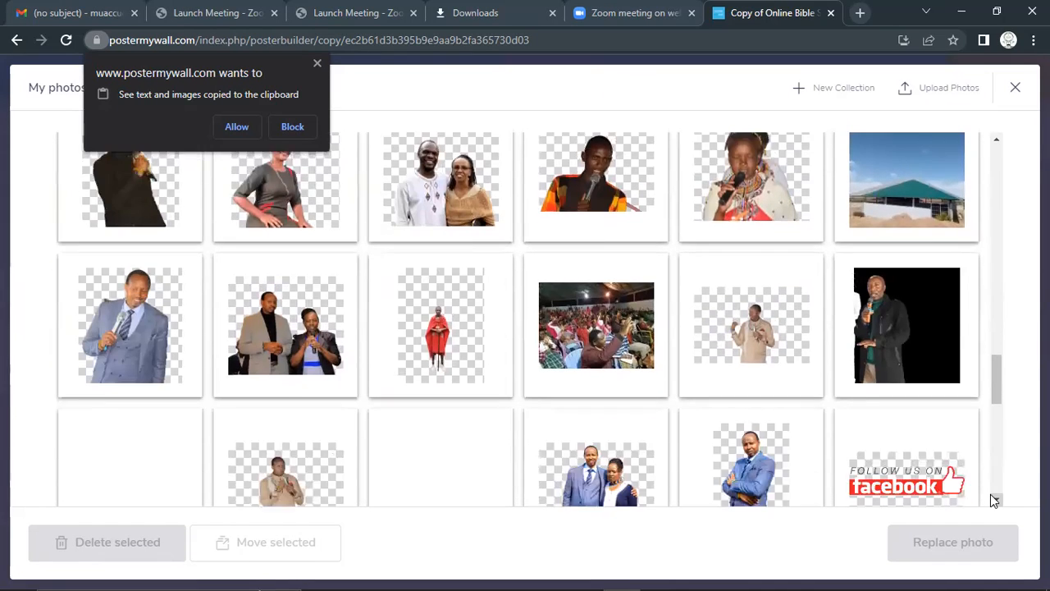
{"action": "left_click", "coordinate": [994, 499]}
{"action": "left_click", "coordinate": [994, 499]}
{"action": "left_click", "coordinate": [995, 498]}
{"action": "left_click", "coordinate": [994, 499]}
{"action": "left_click", "coordinate": [994, 498]}
{"action": "left_click", "coordinate": [994, 498]}
{"action": "left_click", "coordinate": [994, 499]}
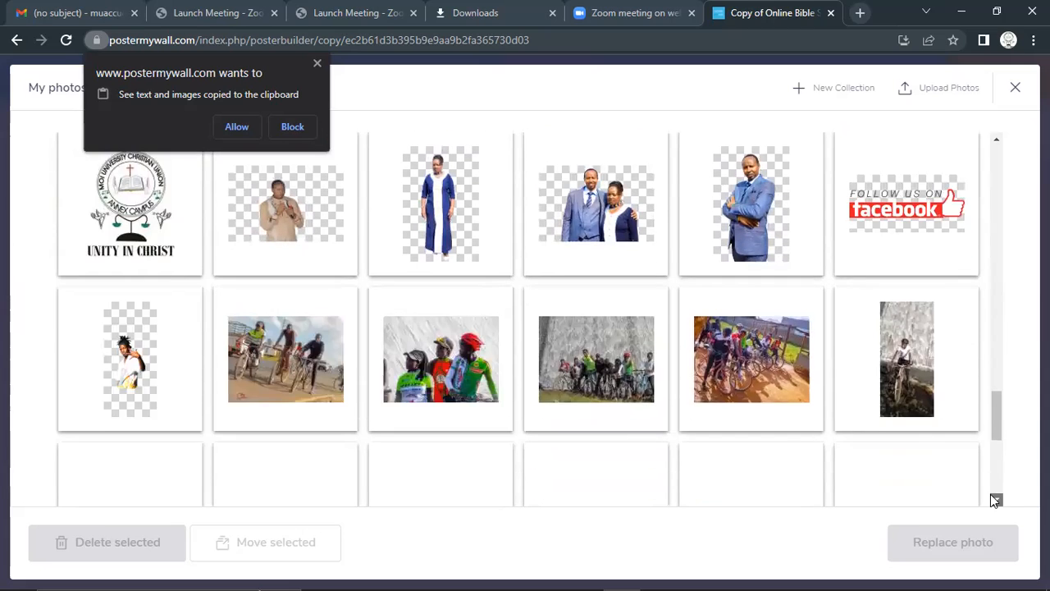
{"action": "left_click", "coordinate": [994, 499]}
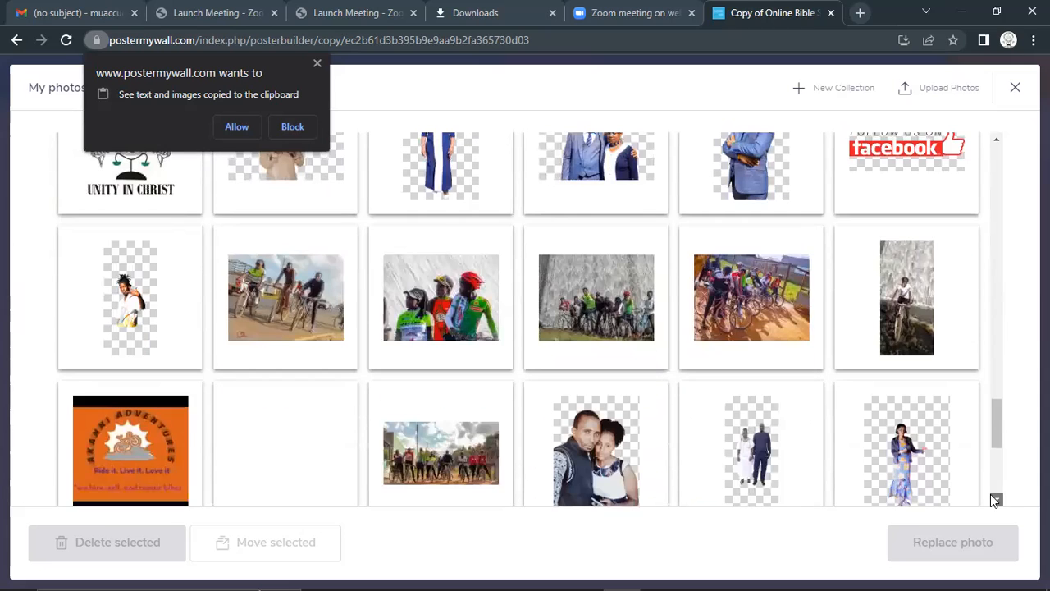
{"action": "left_click", "coordinate": [995, 498]}
{"action": "left_click", "coordinate": [994, 499]}
{"action": "left_click", "coordinate": [994, 499]}
{"action": "left_click", "coordinate": [994, 498]}
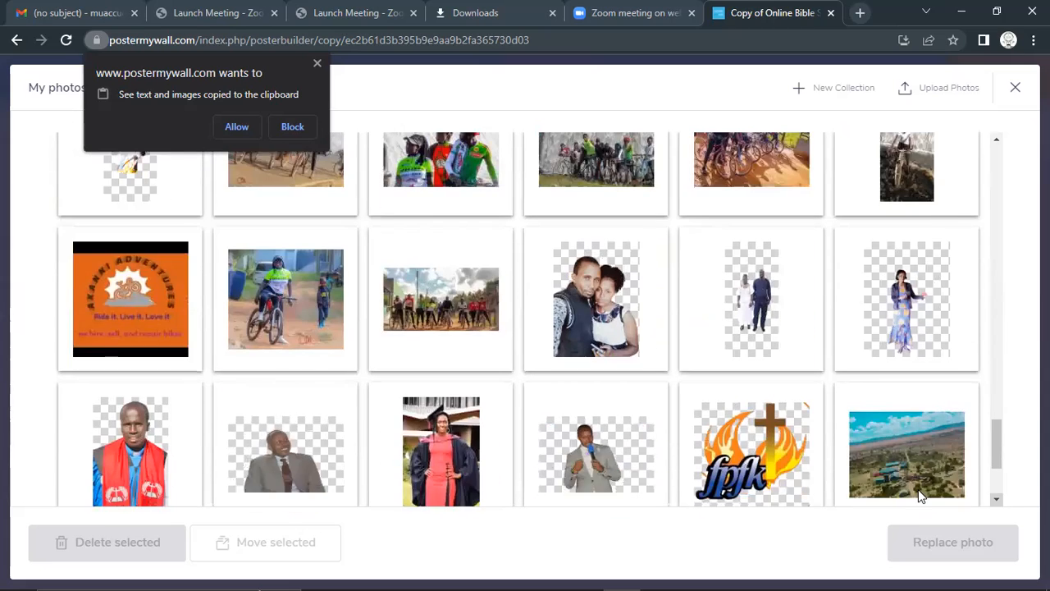
Replace the cross logo with the uncropped fpfk flame-and-cross image and dismiss the clipboard access request.
{"action": "left_click", "coordinate": [800, 476]}
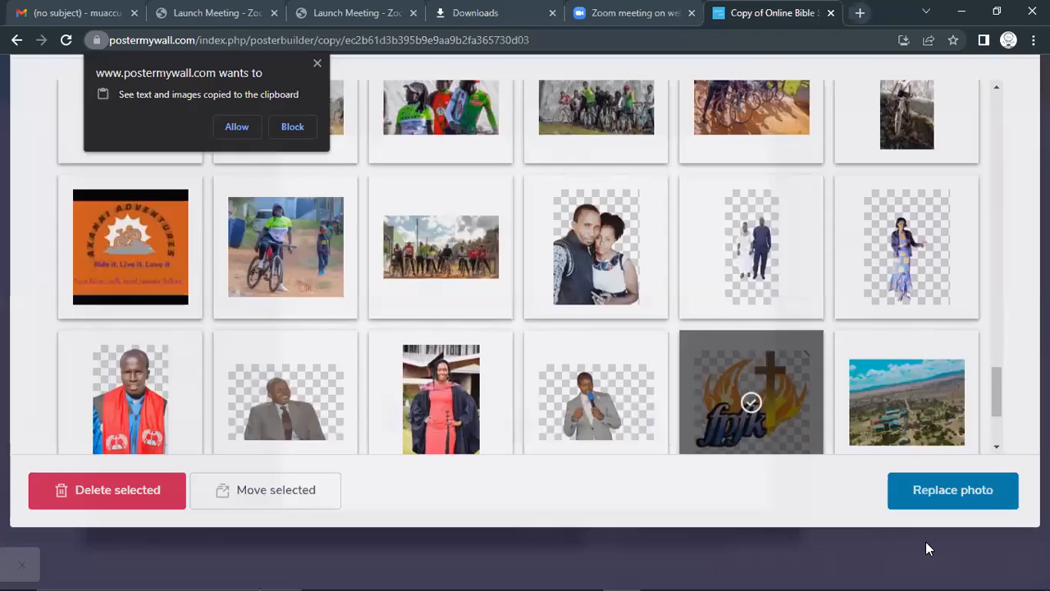
{"action": "left_click", "coordinate": [927, 545]}
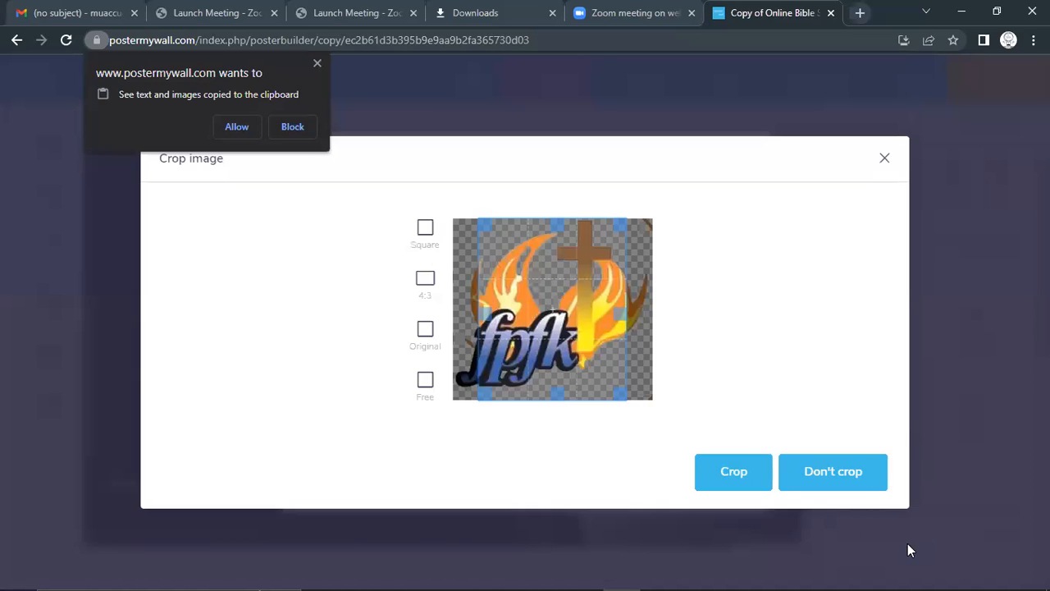
{"action": "left_click", "coordinate": [810, 491]}
{"action": "left_click", "coordinate": [826, 474]}
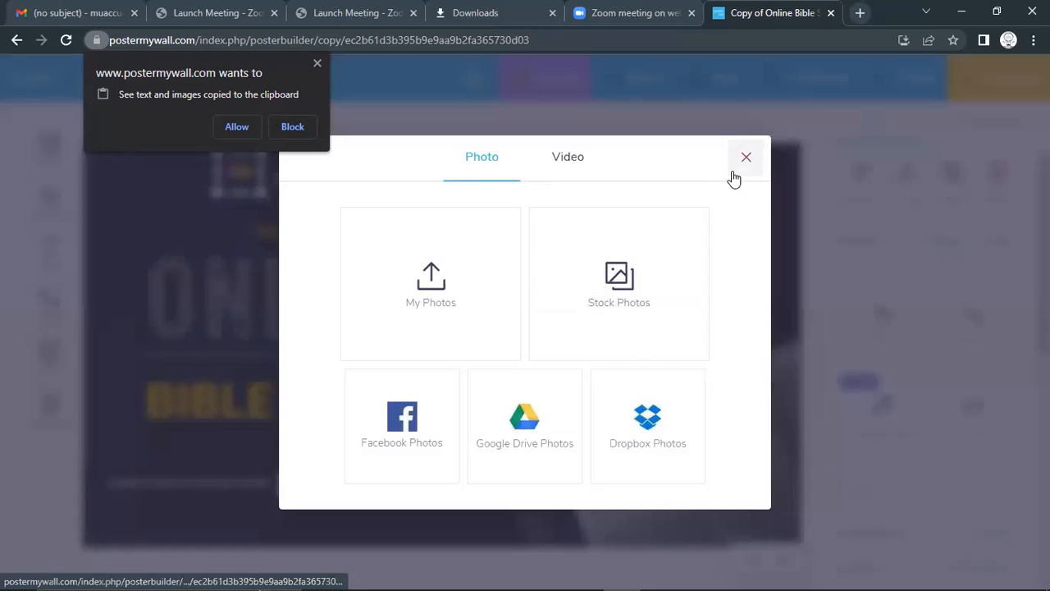
{"action": "left_click", "coordinate": [317, 63]}
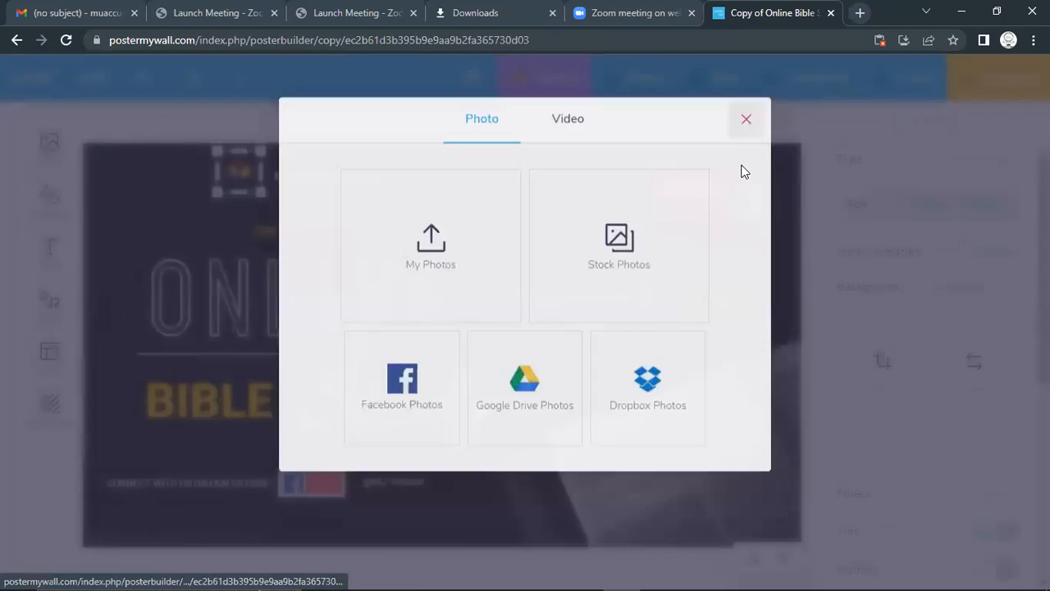
{"action": "left_click", "coordinate": [745, 160]}
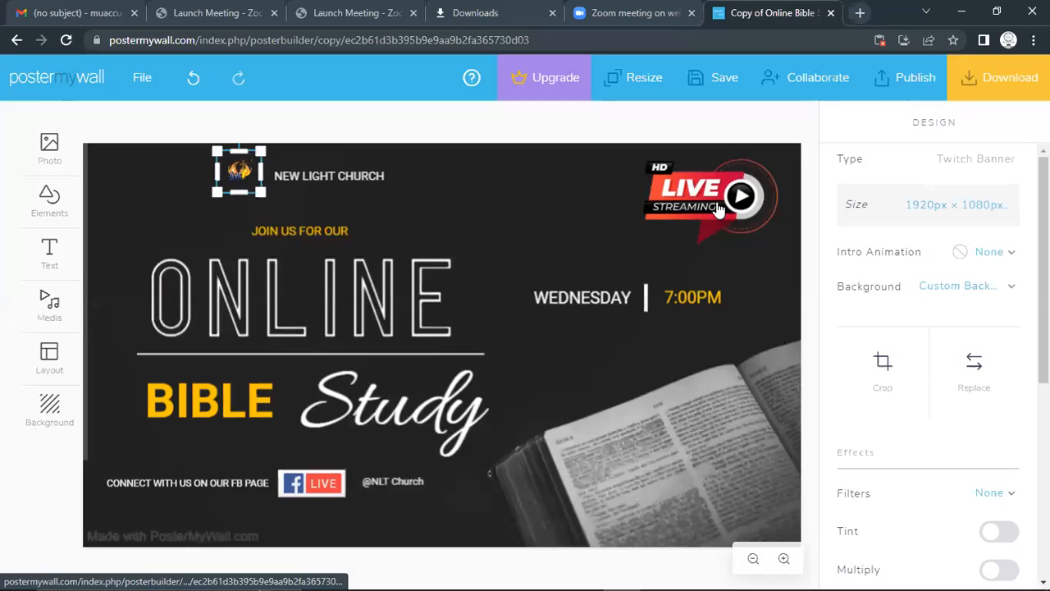
Enlarge the fpfk logo and move it into the poster's top-left corner.
{"action": "left_click", "coordinate": [237, 176]}
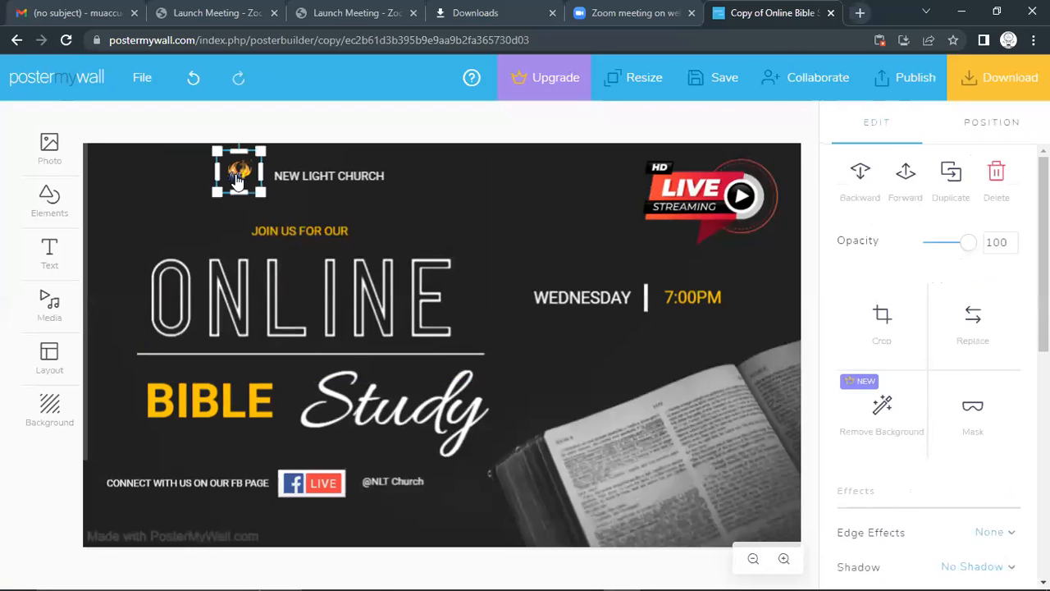
{"action": "left_click_drag", "start_coordinate": [260, 192], "coordinate": [306, 253]}
{"action": "left_click_drag", "start_coordinate": [275, 222], "coordinate": [105, 263]}
{"action": "left_click_drag", "start_coordinate": [122, 353], "coordinate": [108, 175]}
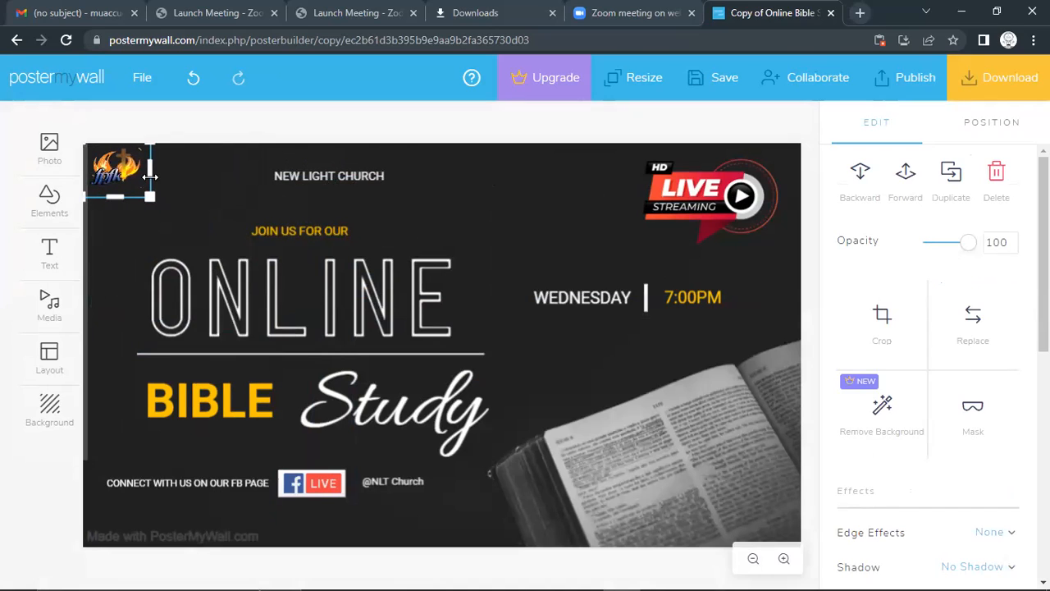
{"action": "left_click", "coordinate": [266, 164]}
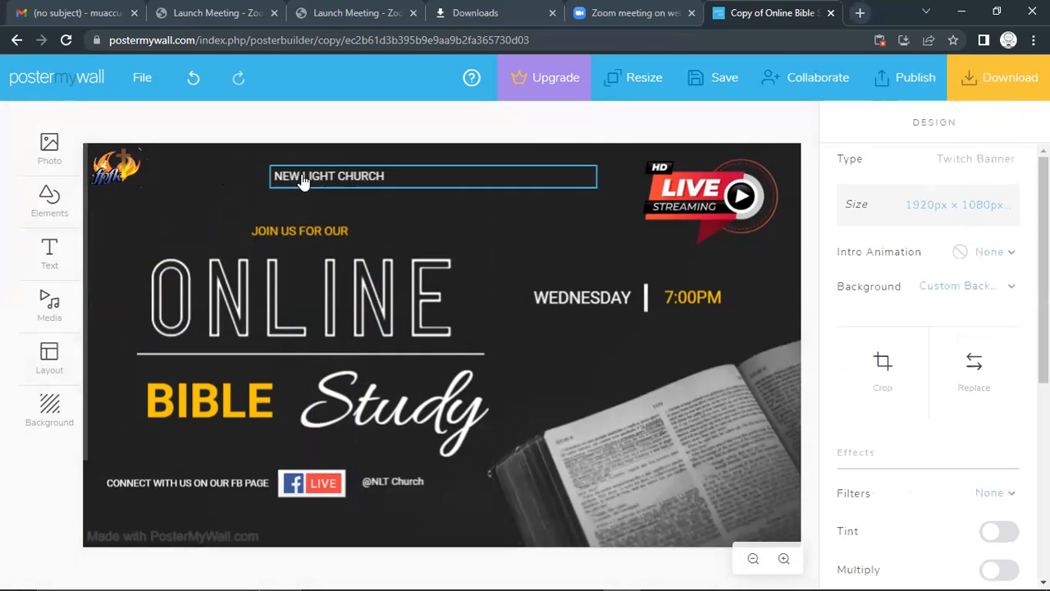
Replace the "NEW LIGHT CHURCH" text with "fpfk door of hope".
{"action": "left_click", "coordinate": [302, 181]}
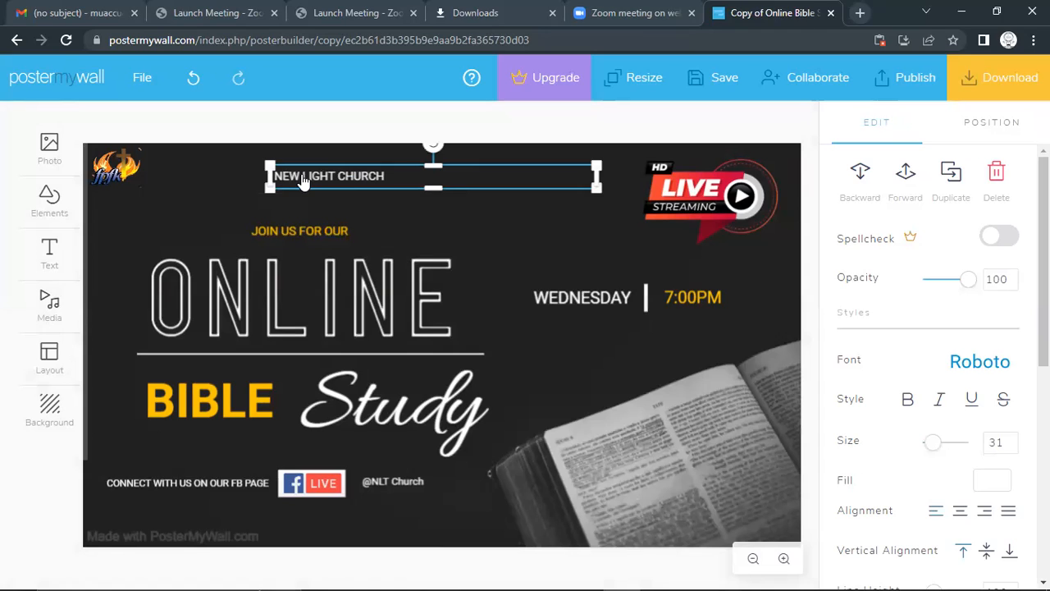
{"action": "double_click", "coordinate": [393, 174]}
{"action": "key", "text": "BackSpace"}
{"action": "key", "text": "BackSpace"}
{"action": "key", "text": "BackSpace"}
{"action": "key", "text": "BackSpace"}
{"action": "key", "text": "BackSpace"}
{"action": "key", "text": "BackSpace"}
{"action": "key", "text": "BackSpace"}
{"action": "key", "text": "BackSpace"}
{"action": "key", "text": "BackSpace"}
{"action": "key", "text": "BackSpace"}
{"action": "key", "text": "BackSpace"}
{"action": "key", "text": "BackSpace"}
{"action": "key", "text": "BackSpace"}
{"action": "key", "text": "BackSpace"}
{"action": "key", "text": "BackSpace"}
{"action": "key", "text": "BackSpace"}
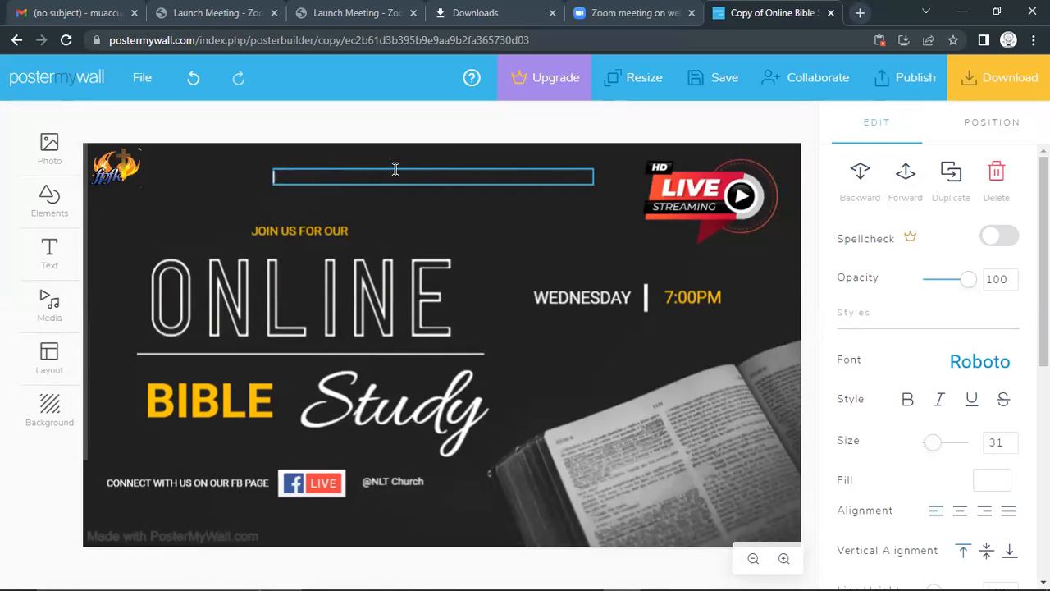
{"action": "type", "text": "fpfk door"}
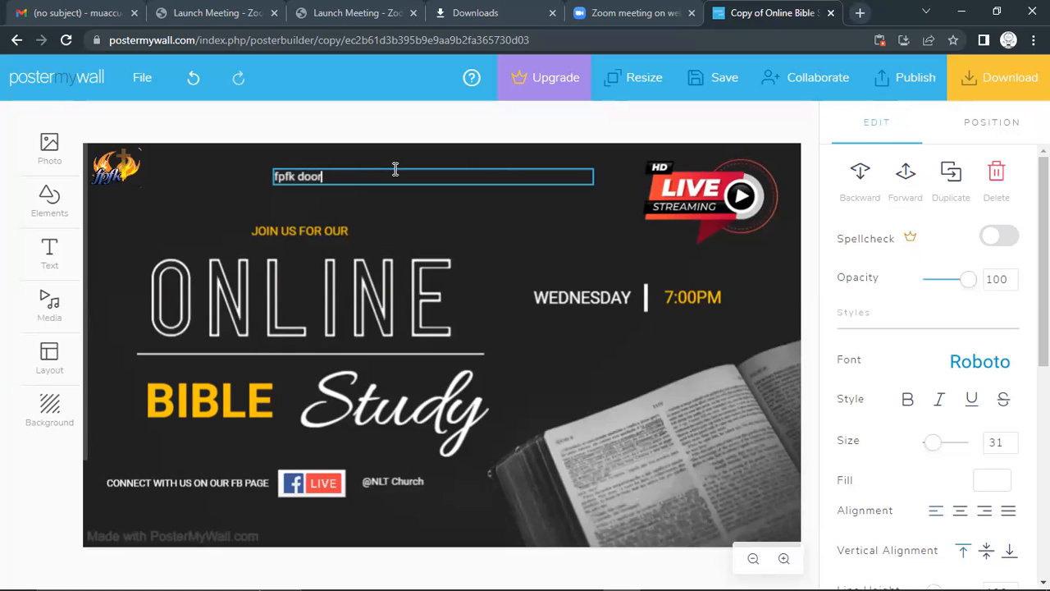
{"action": "type", "text": " of hope"}
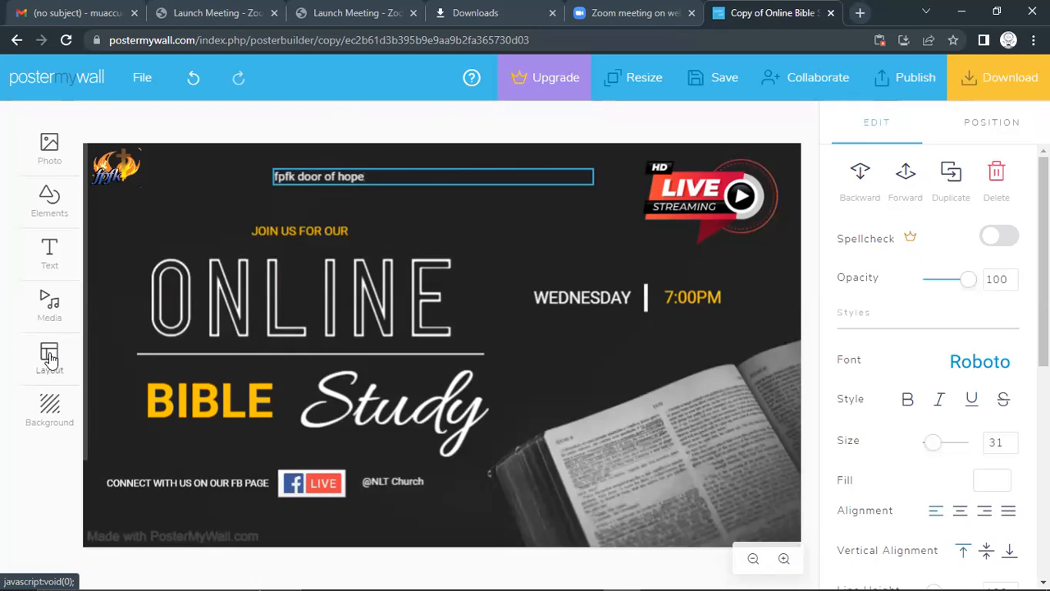
Capitalize "Door" in the church name so it reads "fpfk Door of hope".
{"action": "type", "text": "k"}
{"action": "key", "text": "BackSpace"}
{"action": "left_click", "coordinate": [302, 177]}
{"action": "key", "text": "BackSpace"}
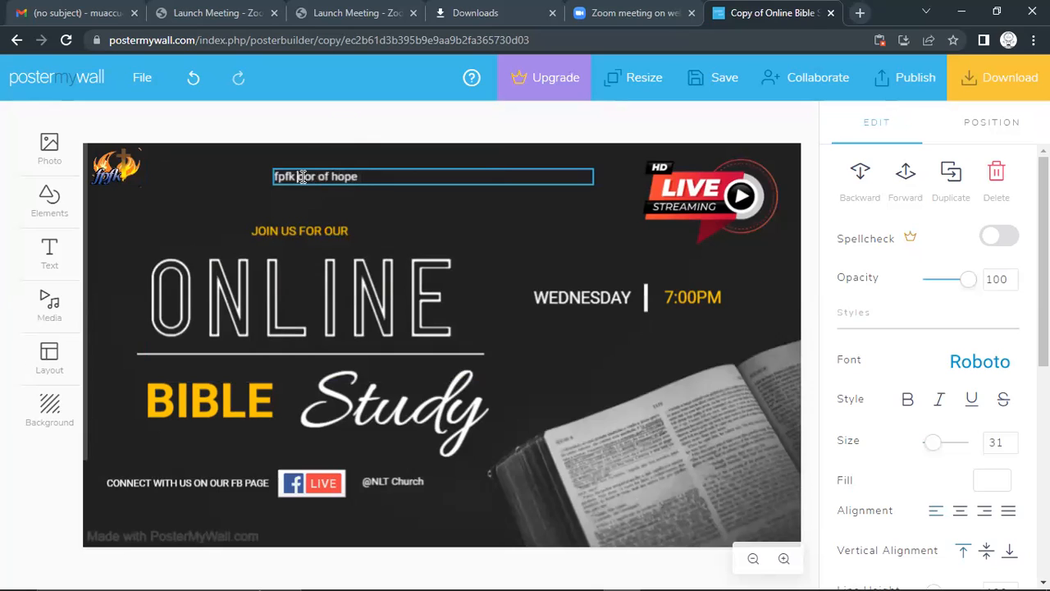
{"action": "type", "text": "D"}
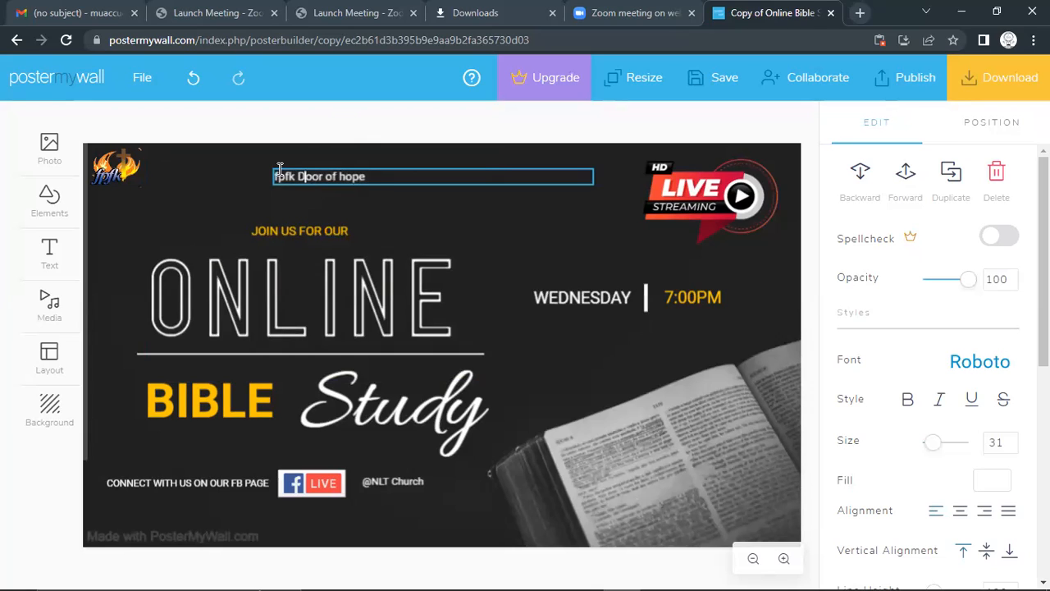
{"action": "left_click", "coordinate": [415, 239]}
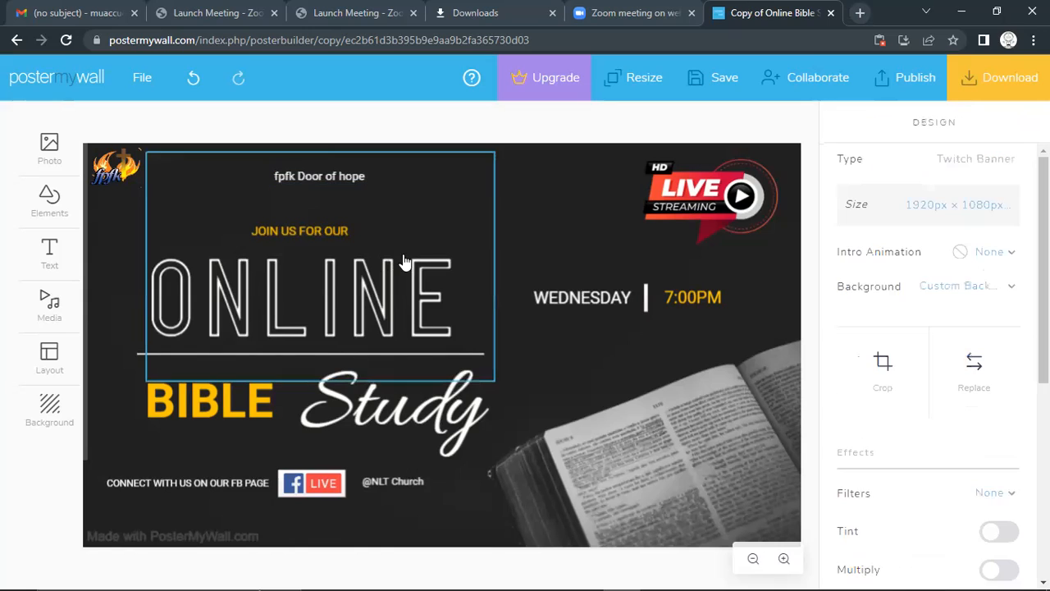
{"action": "left_click", "coordinate": [336, 287]}
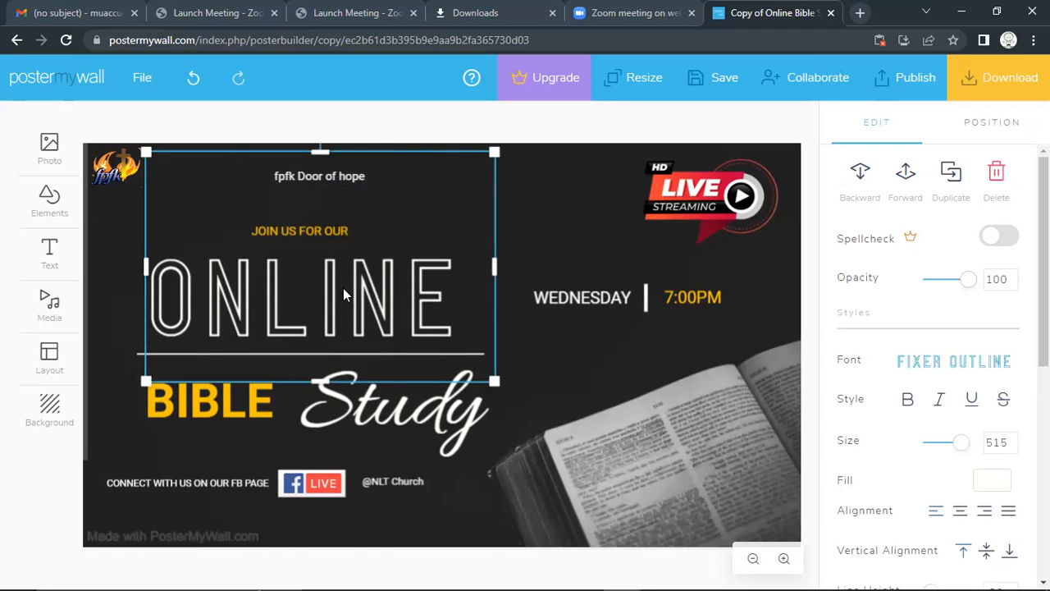
{"action": "left_click", "coordinate": [407, 484]}
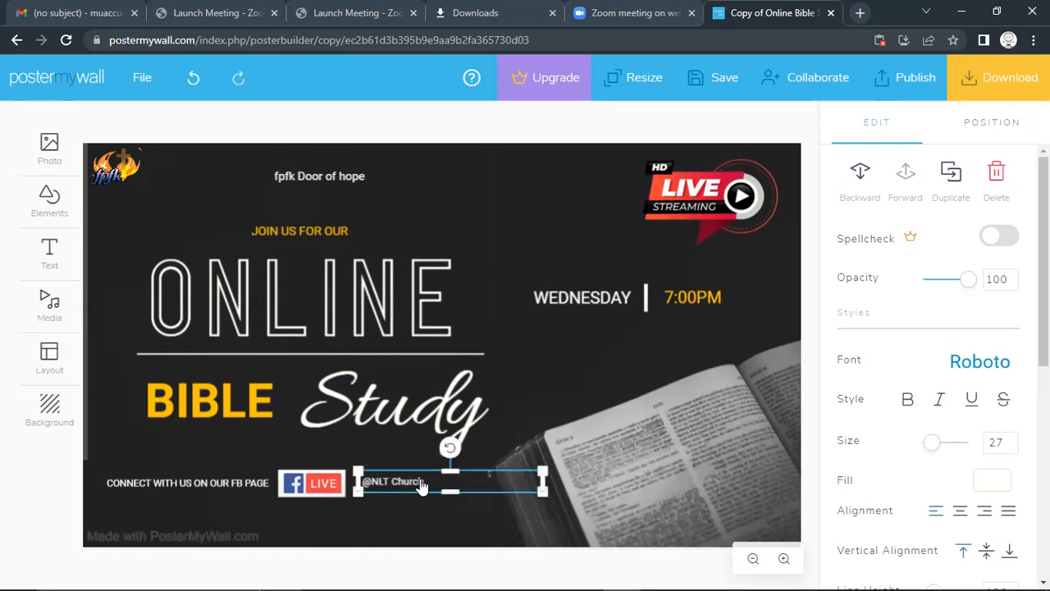
{"action": "left_click", "coordinate": [420, 484]}
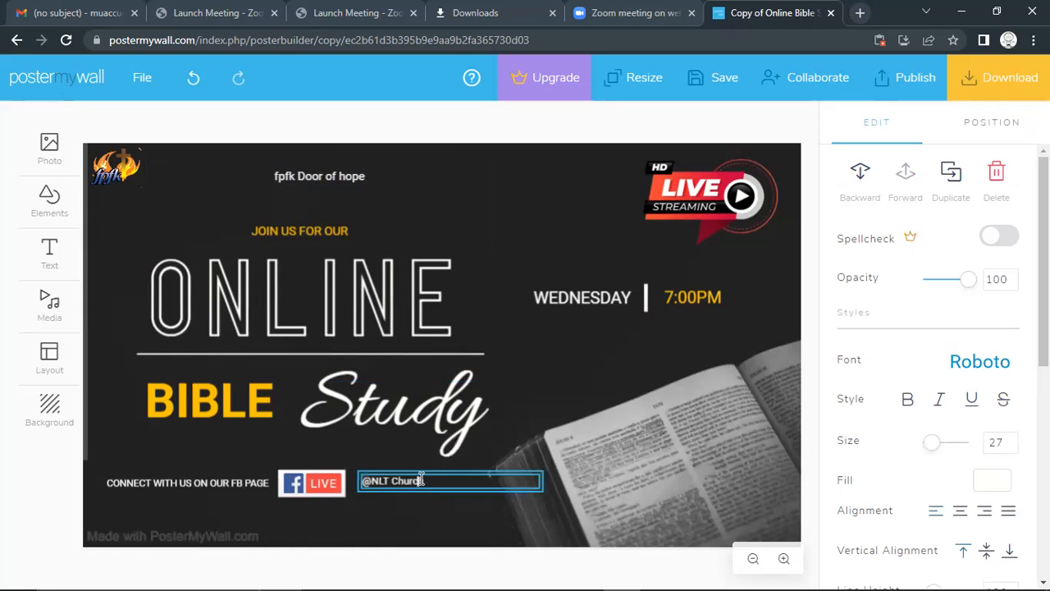
{"action": "key", "text": "BackSpace"}
{"action": "key", "text": "BackSpace"}
{"action": "key", "text": "BackSpace"}
{"action": "key", "text": "BackSpace"}
{"action": "key", "text": "BackSpace"}
{"action": "key", "text": "BackSpace"}
{"action": "key", "text": "BackSpace"}
{"action": "key", "text": "BackSpace"}
{"action": "key", "text": "BackSpace"}
{"action": "key", "text": "BackSpace"}
{"action": "type", "text": "fpfk"}
Extend the church name's text box left to the logo and enlarge its text to size 33.
{"action": "left_click", "coordinate": [345, 188]}
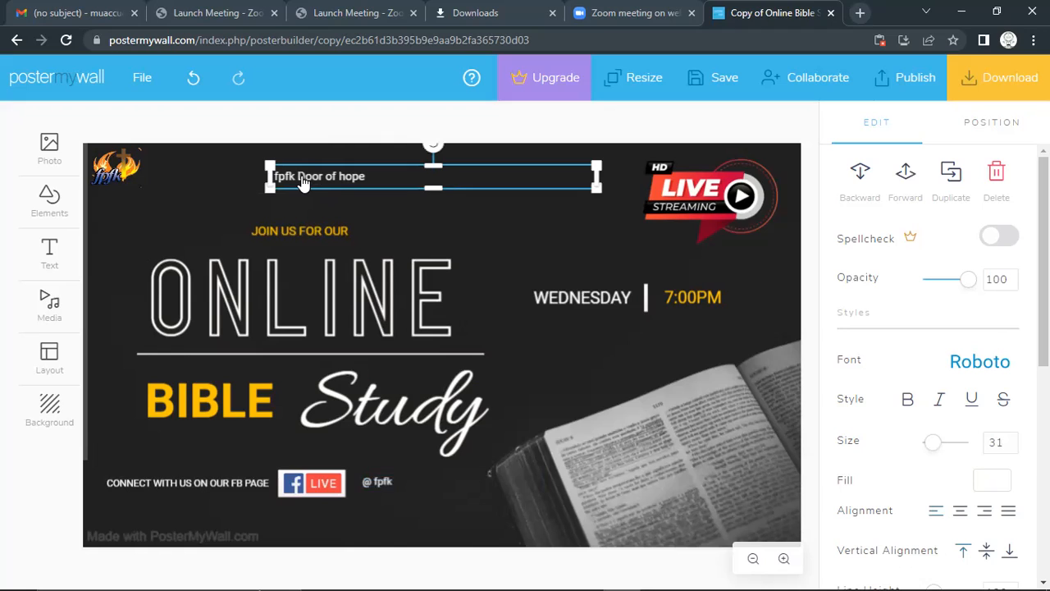
{"action": "left_click_drag", "start_coordinate": [270, 170], "coordinate": [143, 164]}
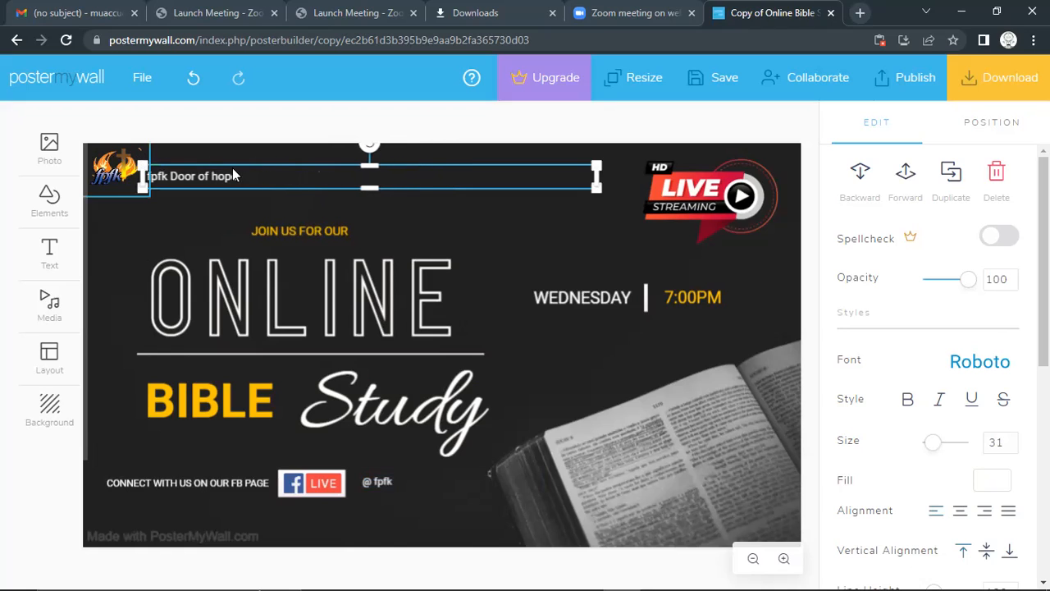
{"action": "left_click", "coordinate": [307, 185]}
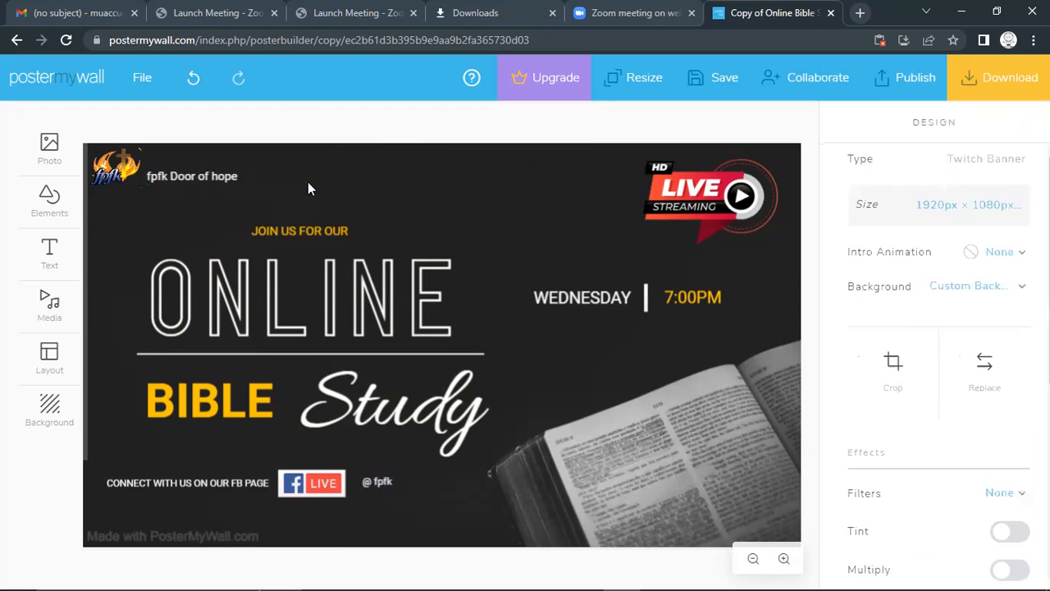
{"action": "left_click", "coordinate": [209, 188]}
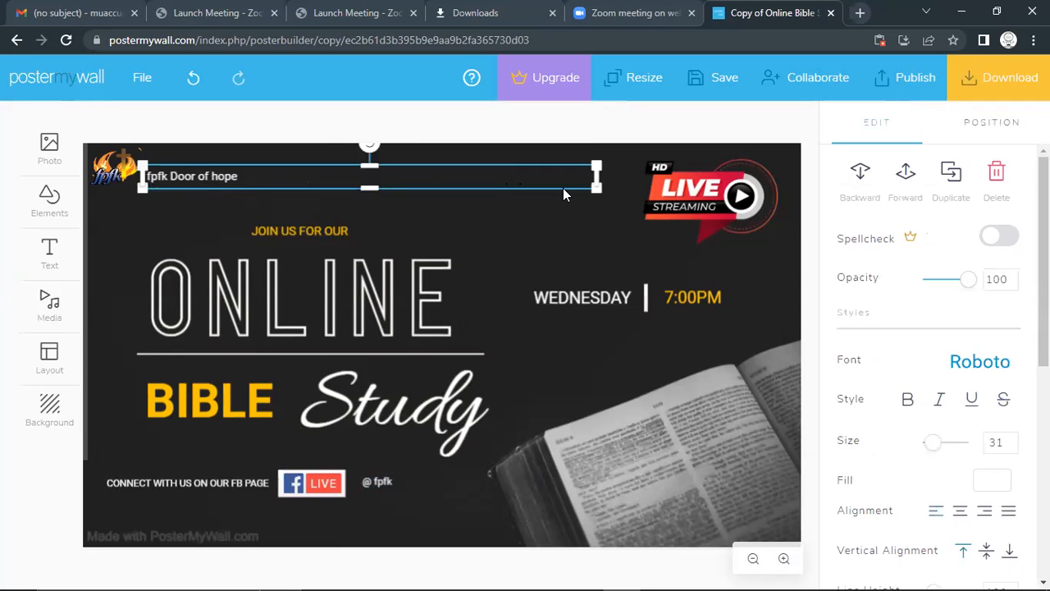
{"action": "left_click_drag", "start_coordinate": [595, 187], "coordinate": [609, 198]}
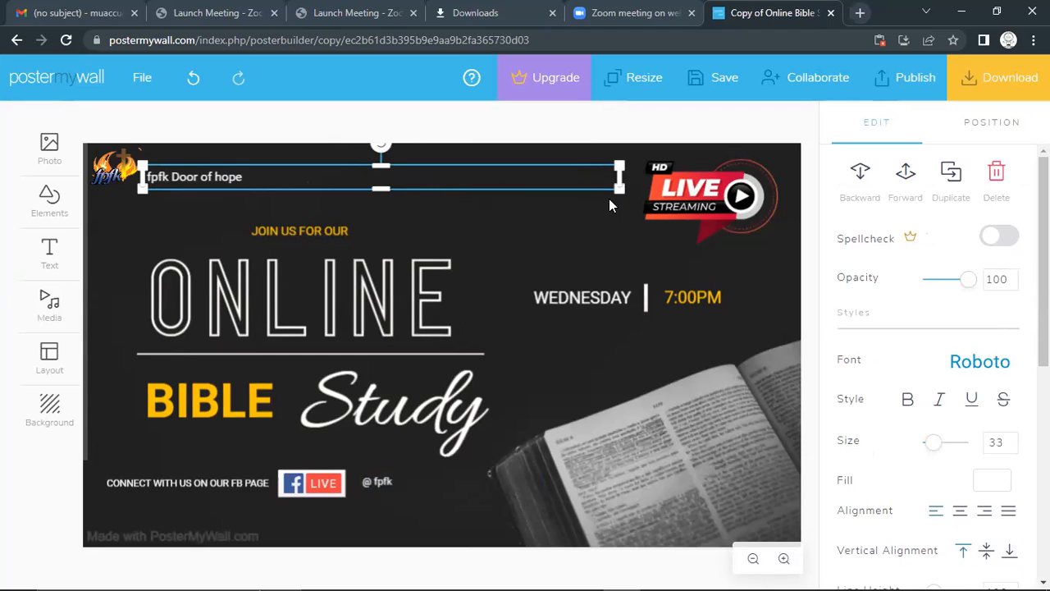
{"action": "left_click", "coordinate": [609, 205]}
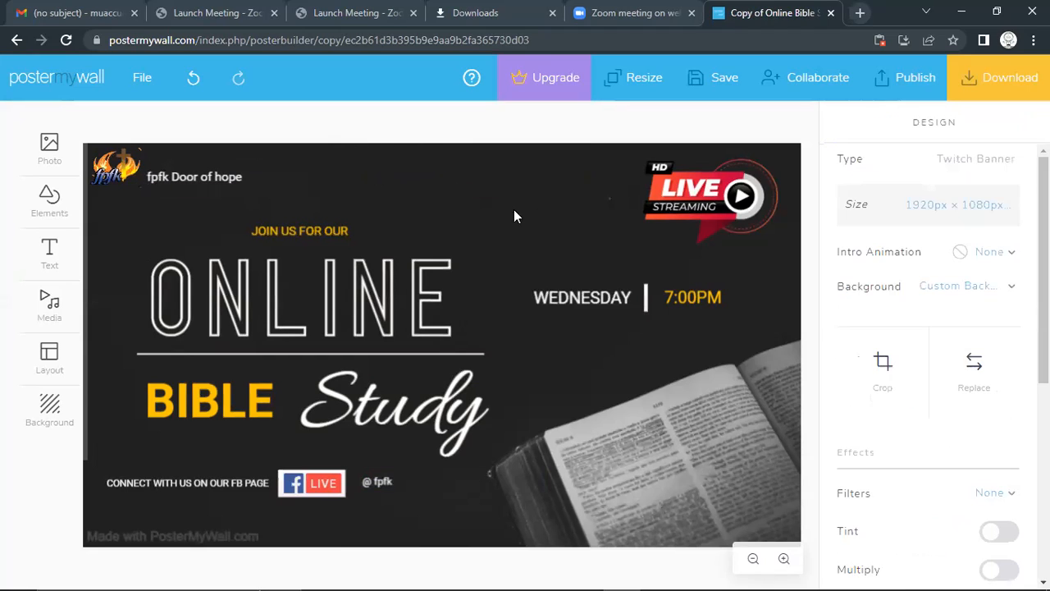
{"action": "left_click", "coordinate": [702, 205]}
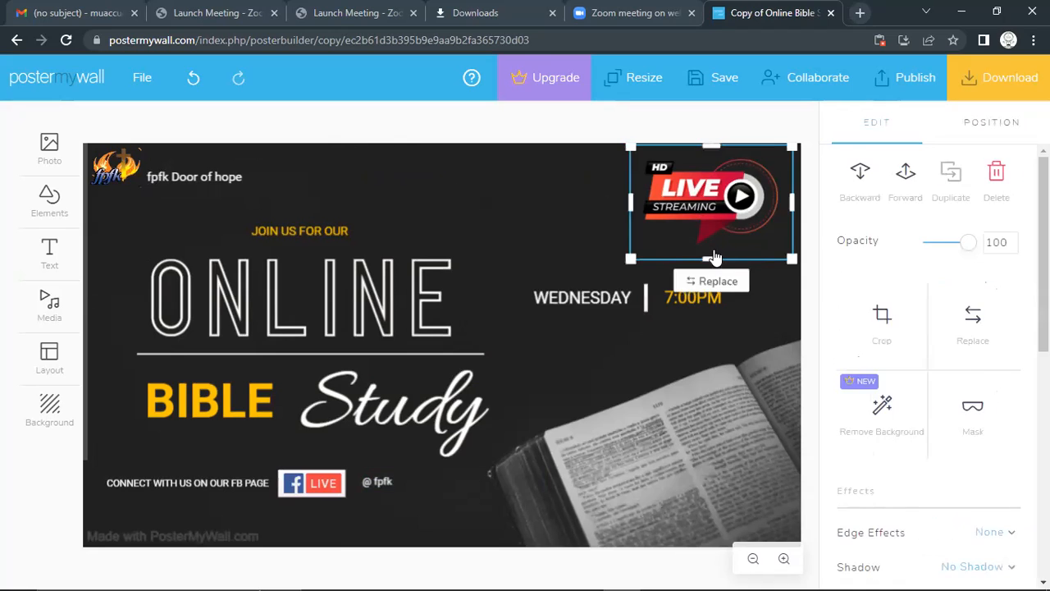
{"action": "left_click", "coordinate": [715, 334]}
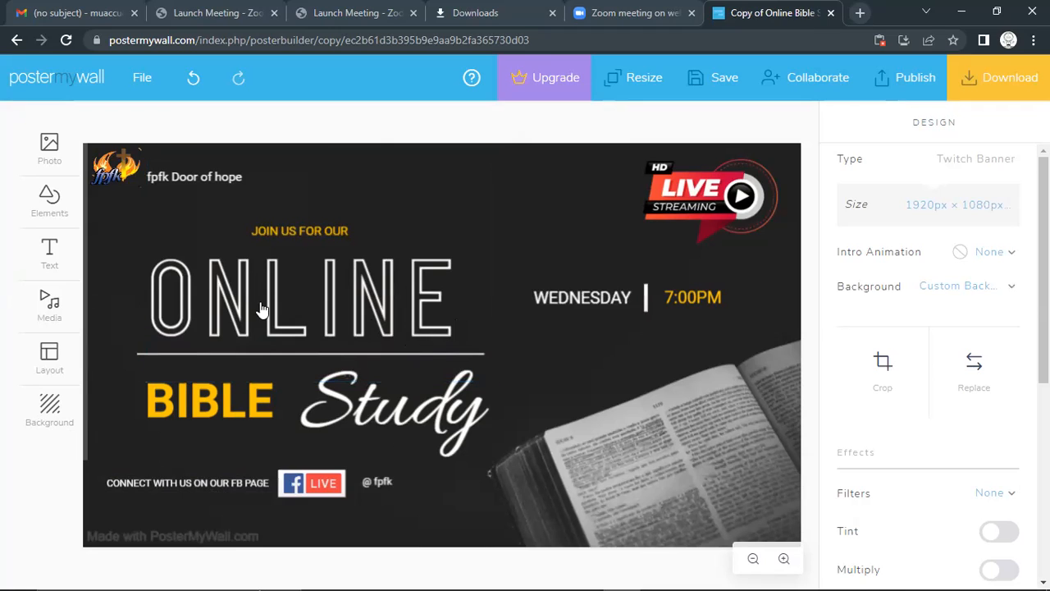
Open the stock photo search for adding a picture to the poster.
{"action": "left_click", "coordinate": [70, 168]}
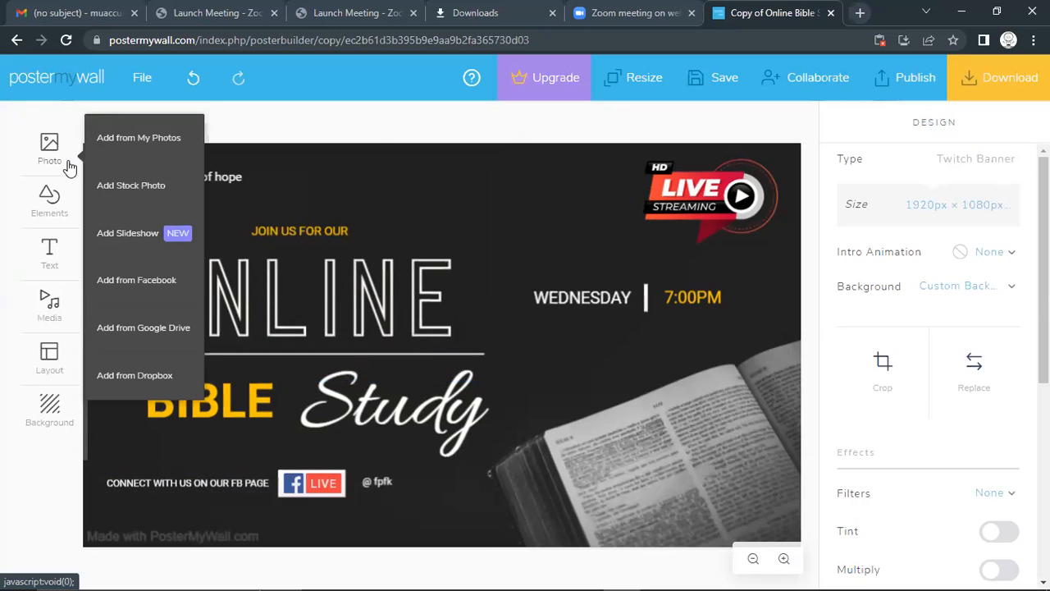
{"action": "left_click", "coordinate": [163, 186]}
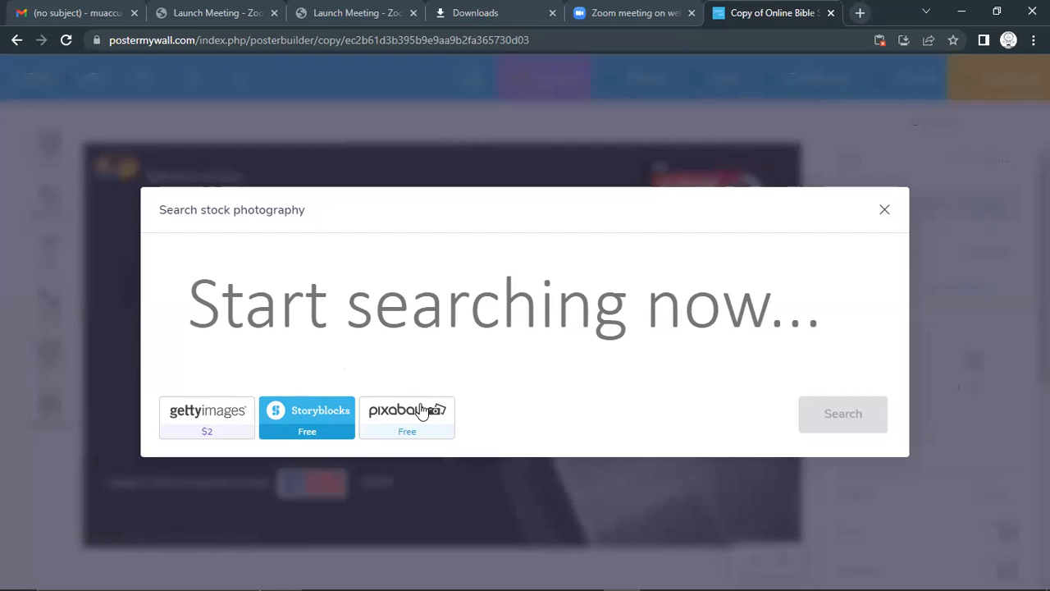
{"action": "left_click", "coordinate": [433, 341]}
{"action": "type", "text": "frere"}
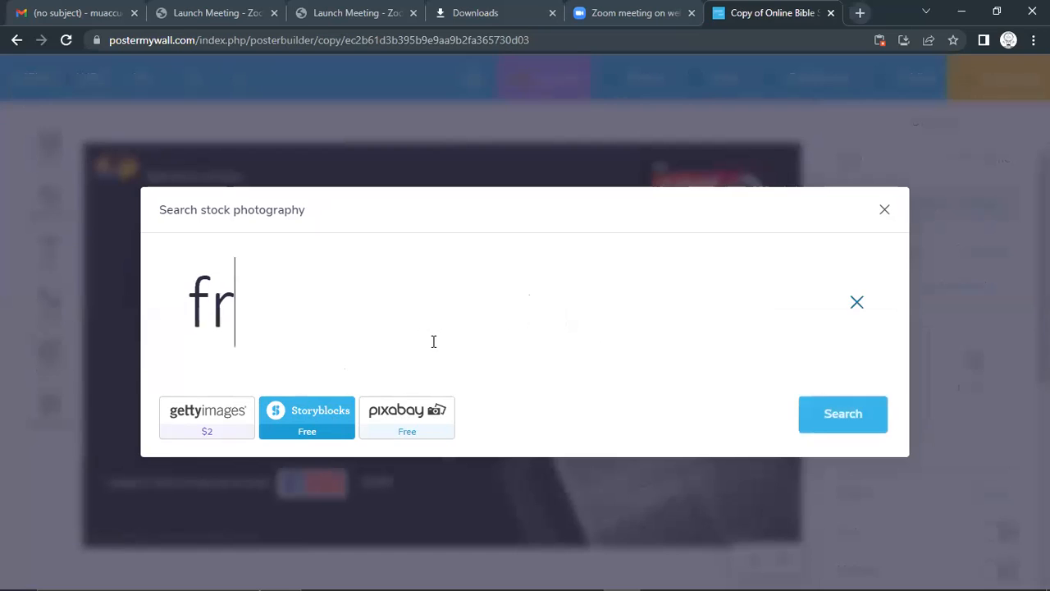
{"action": "key", "text": "BackSpace"}
{"action": "key", "text": "BackSpace"}
{"action": "type", "text": "ee"}
{"action": "key", "text": "BackSpace"}
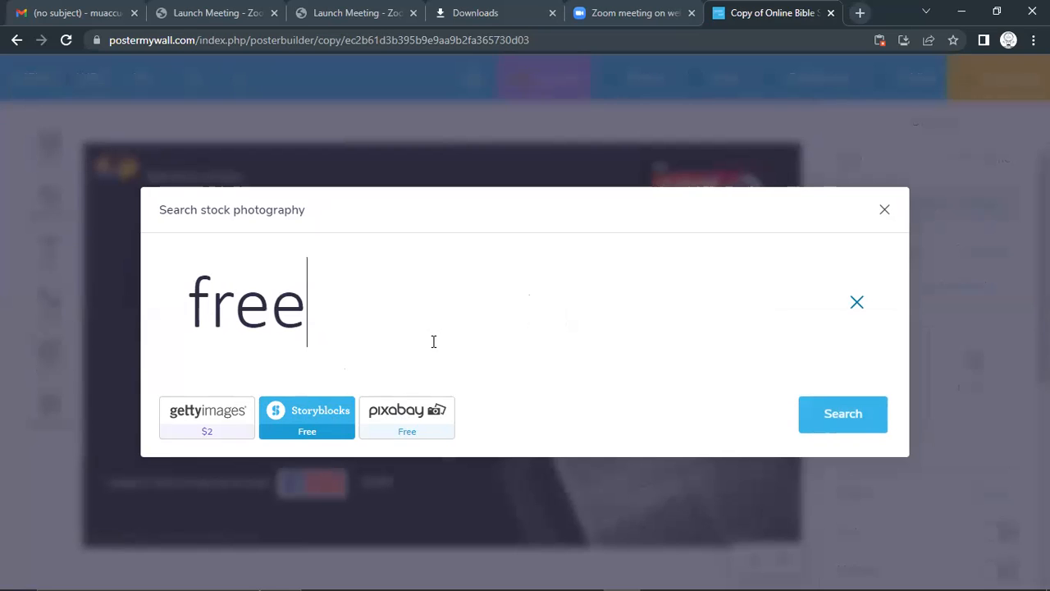
{"action": "type", "text": "pii"}
{"action": "key", "text": "BackSpace"}
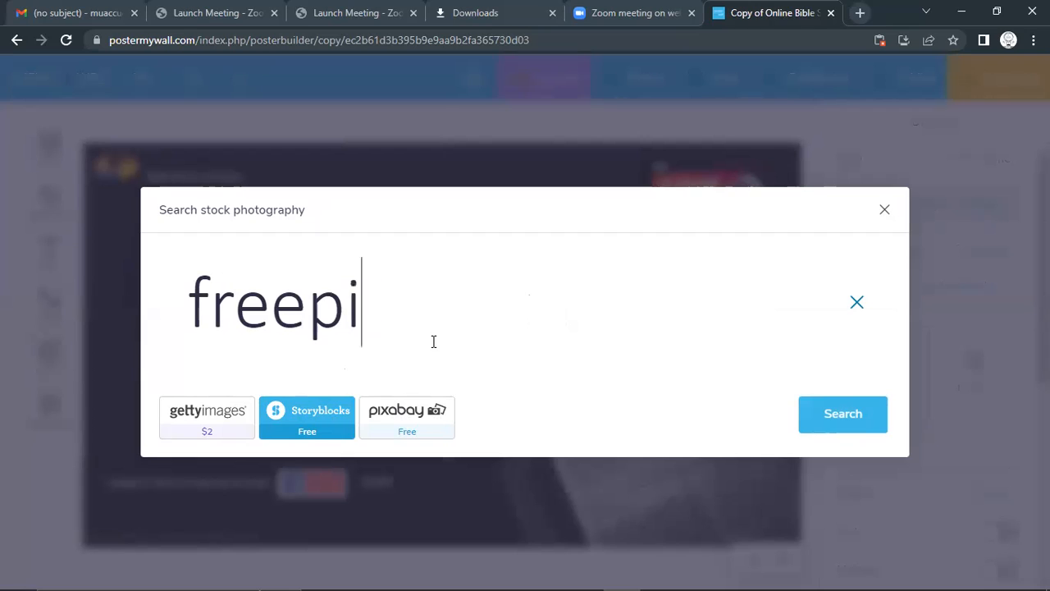
{"action": "type", "text": "k.com"}
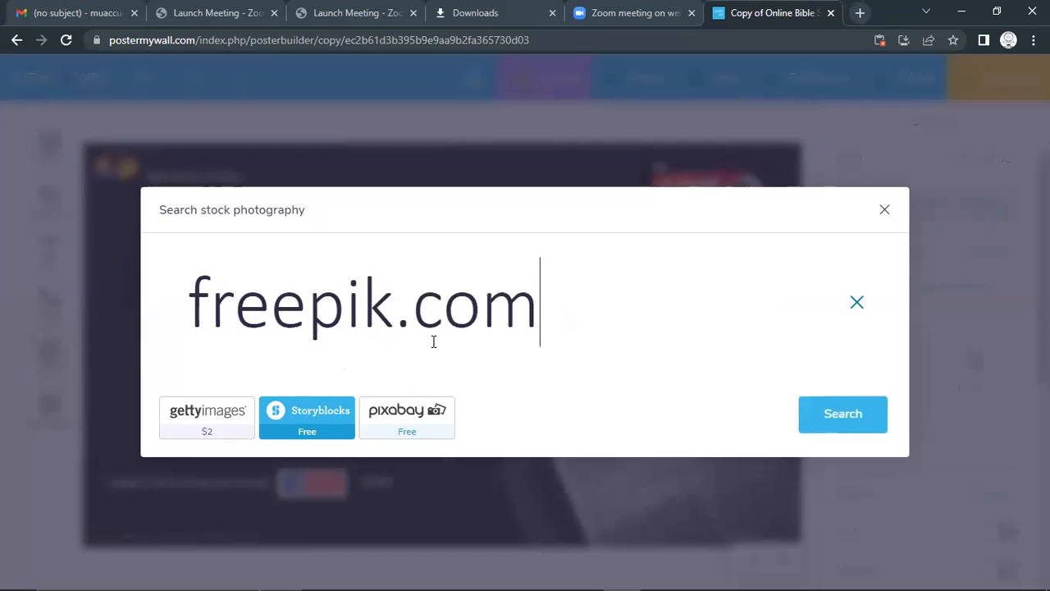
{"action": "key", "text": "BackSpace"}
{"action": "key", "text": "BackSpace"}
{"action": "key", "text": "BackSpace"}
{"action": "key", "text": "BackSpace"}
{"action": "key", "text": "BackSpace"}
{"action": "key", "text": "BackSpace"}
{"action": "key", "text": "BackSpace"}
{"action": "key", "text": "BackSpace"}
{"action": "key", "text": "BackSpace"}
{"action": "key", "text": "BackSpace"}
{"action": "key", "text": "BackSpace"}
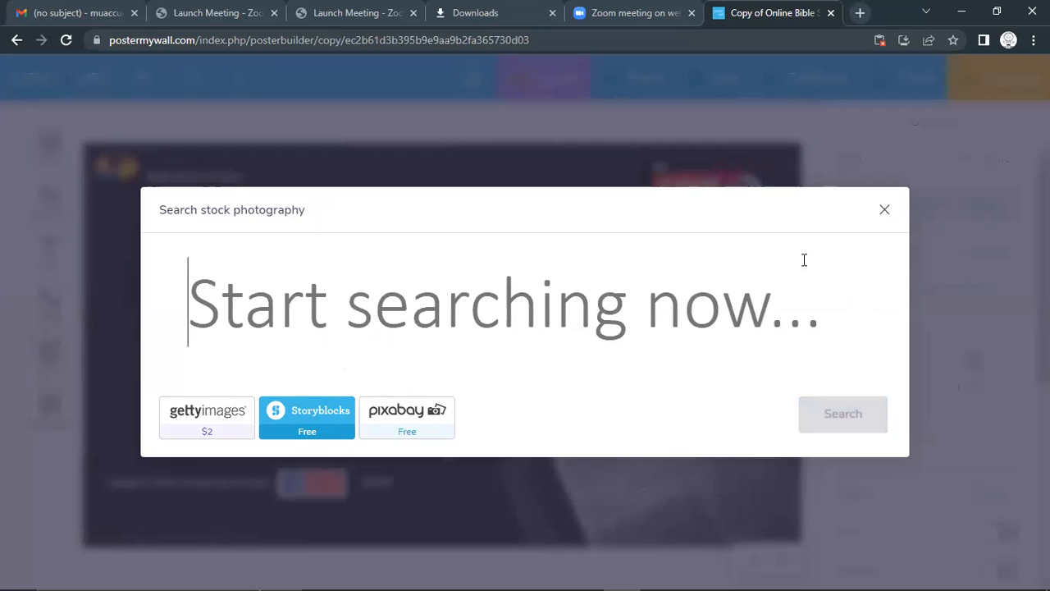
Search Pixabay's free stock photos for "location icon" and add the blue pin with the black dot to the poster.
{"action": "left_click", "coordinate": [403, 414]}
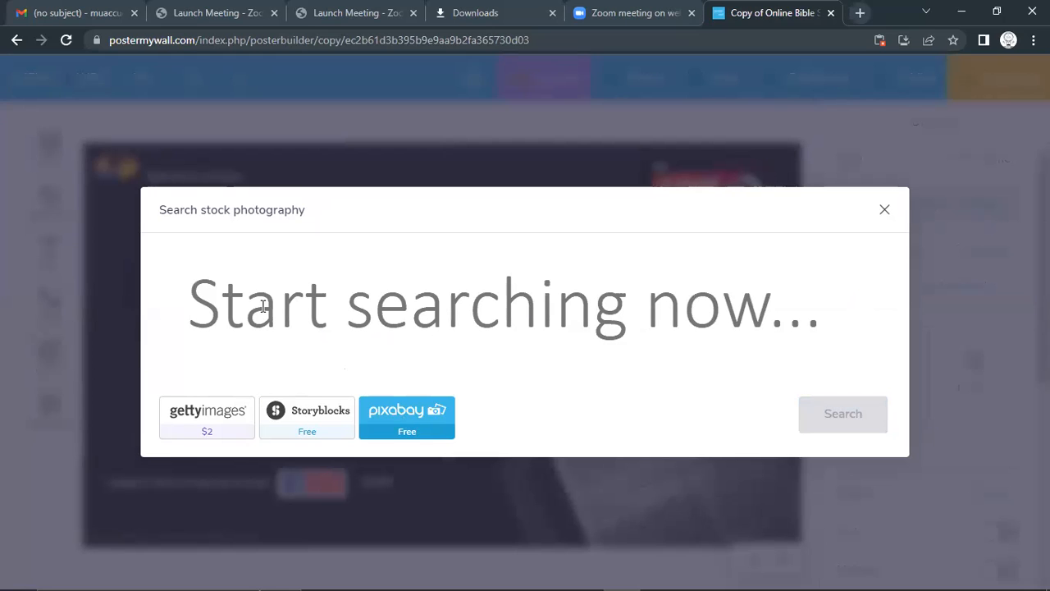
{"action": "type", "text": "locat"}
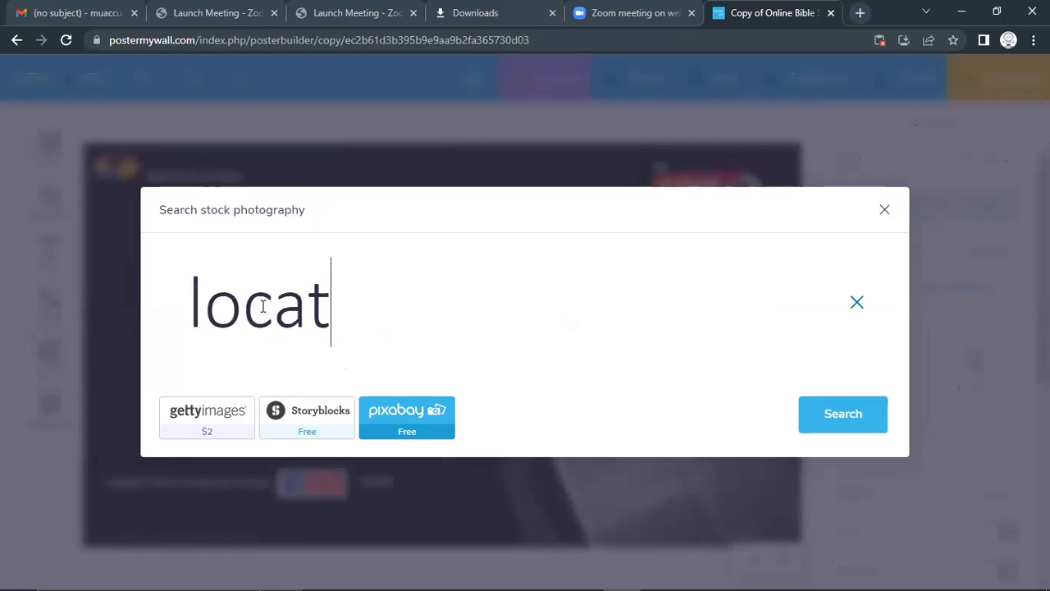
{"action": "type", "text": "ion io"}
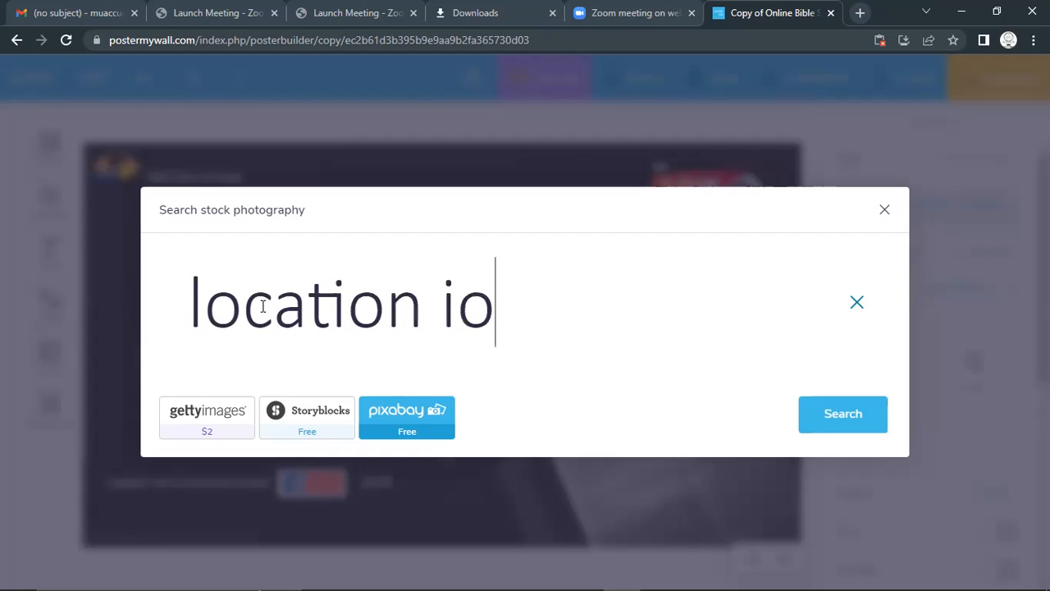
{"action": "type", "text": "con"}
{"action": "key", "text": "BackSpace"}
{"action": "key", "text": "BackSpace"}
{"action": "key", "text": "BackSpace"}
{"action": "key", "text": "BackSpace"}
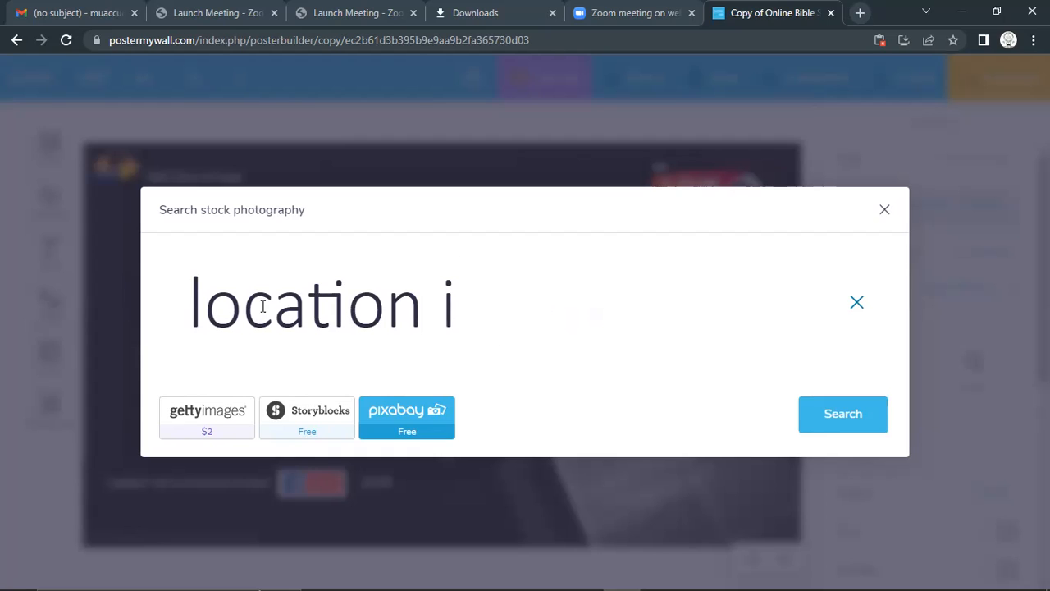
{"action": "type", "text": "con"}
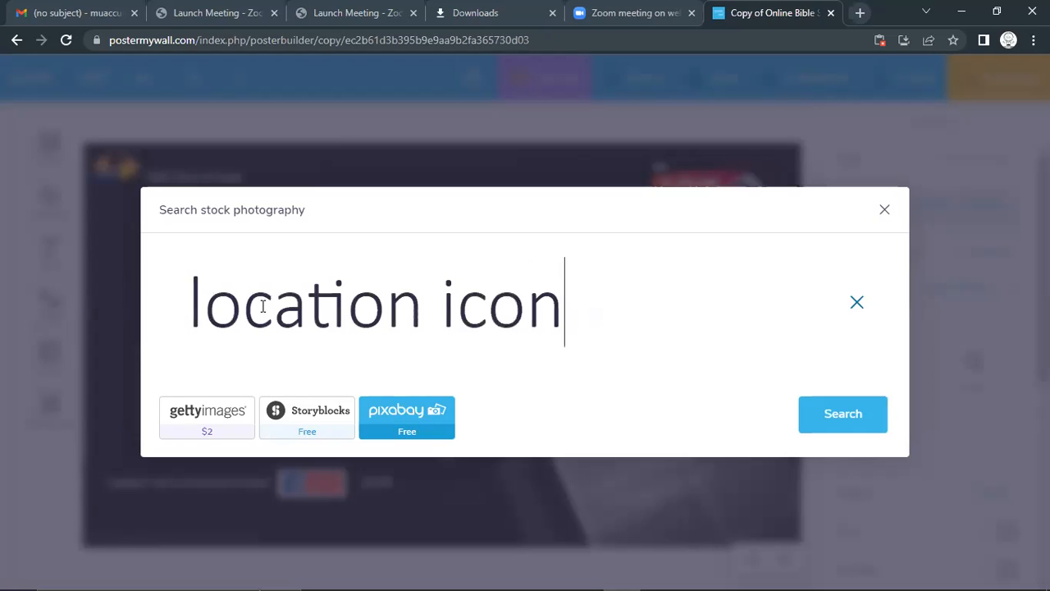
{"action": "left_click", "coordinate": [812, 418]}
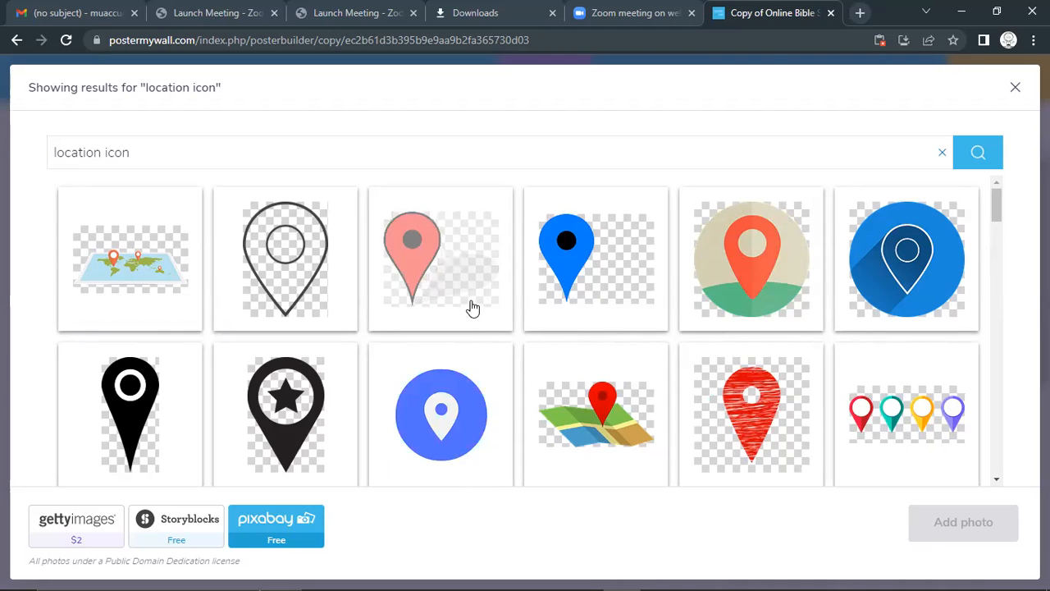
{"action": "left_click", "coordinate": [565, 290]}
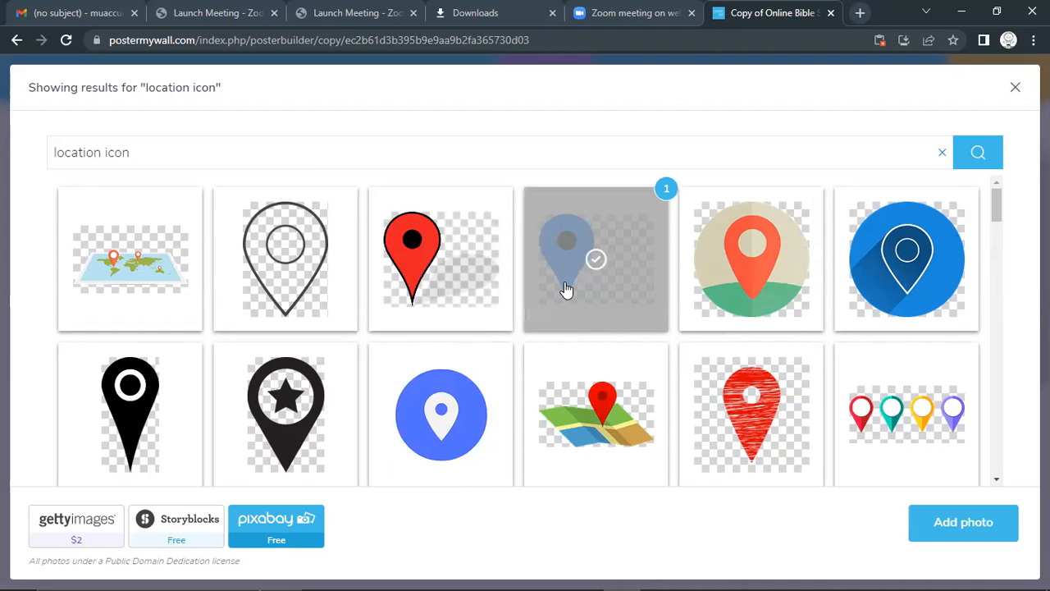
{"action": "left_click", "coordinate": [952, 525]}
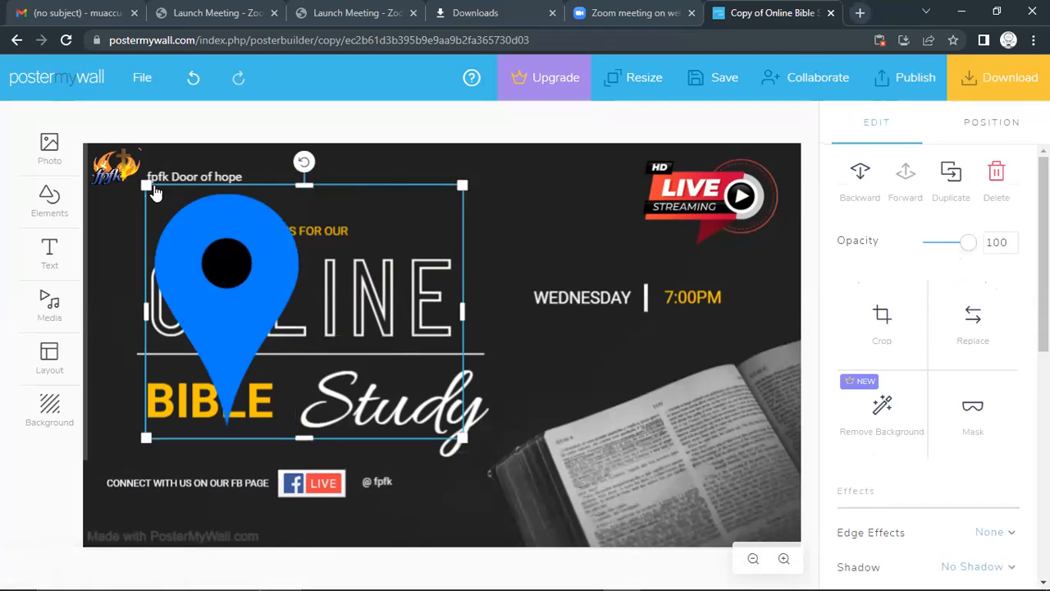
Shrink the blue location pin to a small icon and place it just before the "CONNECT WITH US ON OUR FB PAGE" line.
{"action": "left_click_drag", "start_coordinate": [145, 184], "coordinate": [266, 352]}
{"action": "left_click_drag", "start_coordinate": [295, 395], "coordinate": [361, 428]}
{"action": "left_click_drag", "start_coordinate": [406, 394], "coordinate": [102, 465]}
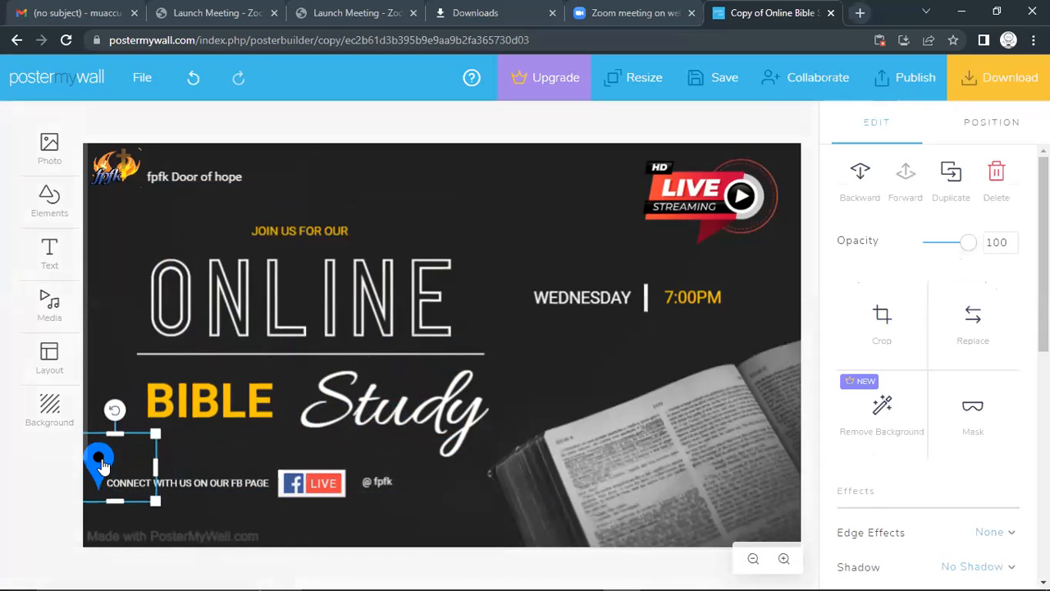
{"action": "left_click_drag", "start_coordinate": [154, 433], "coordinate": [121, 476]}
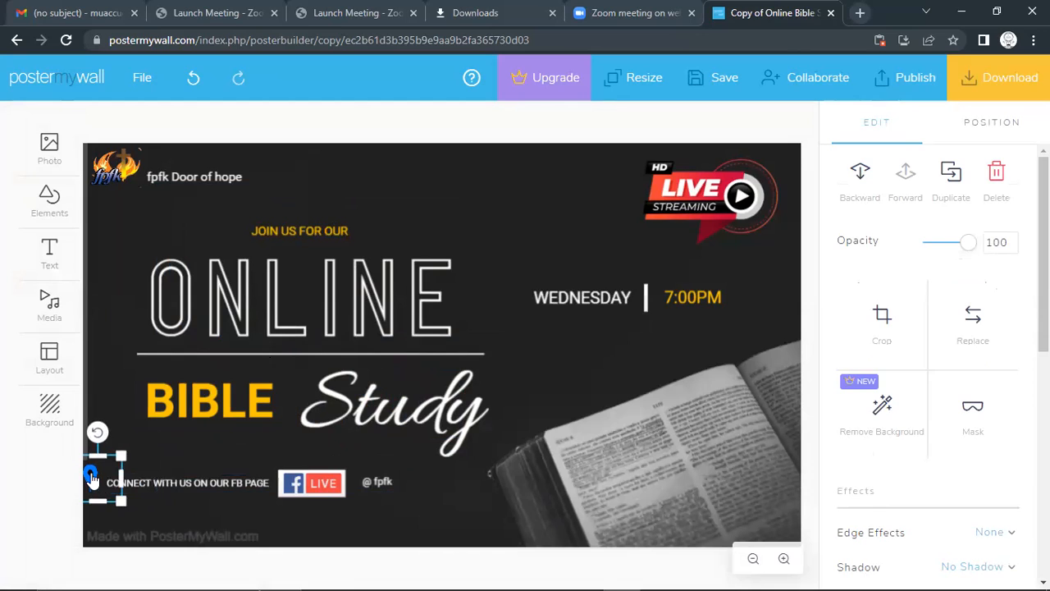
{"action": "left_click_drag", "start_coordinate": [90, 475], "coordinate": [96, 476]}
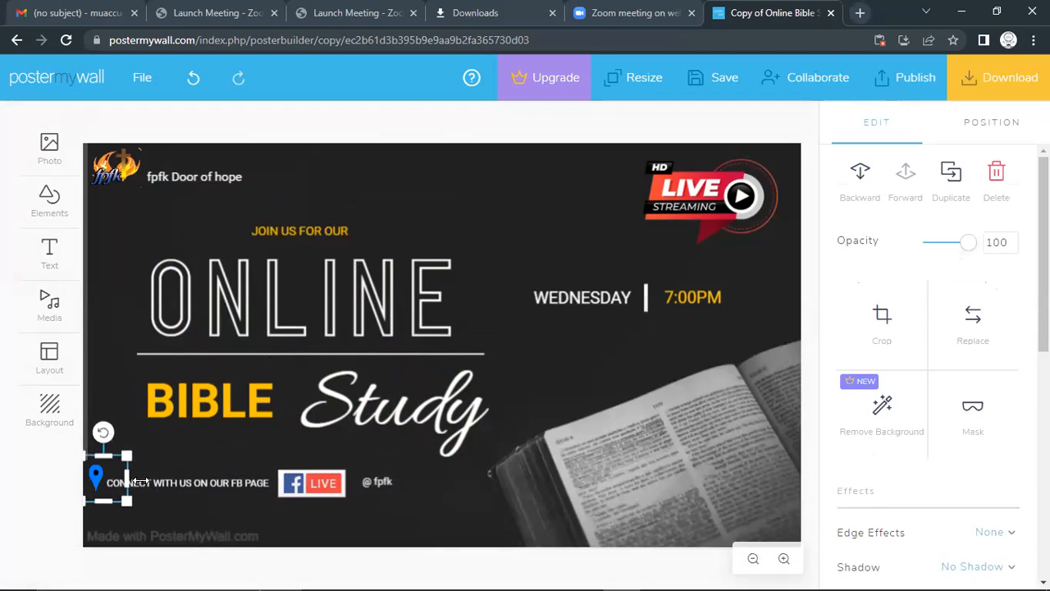
{"action": "left_click", "coordinate": [188, 496]}
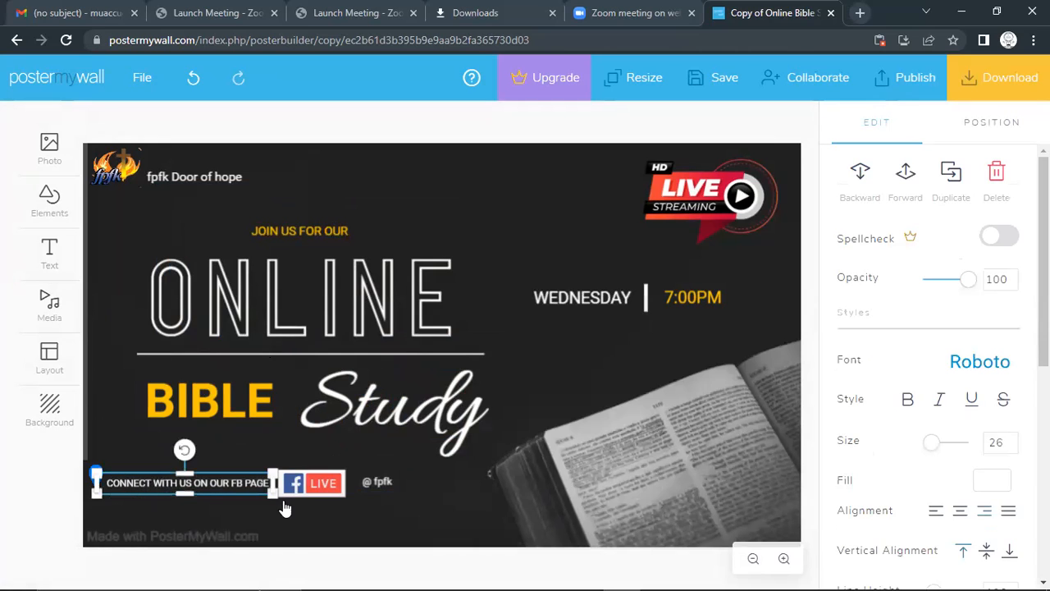
{"action": "left_click", "coordinate": [199, 463]}
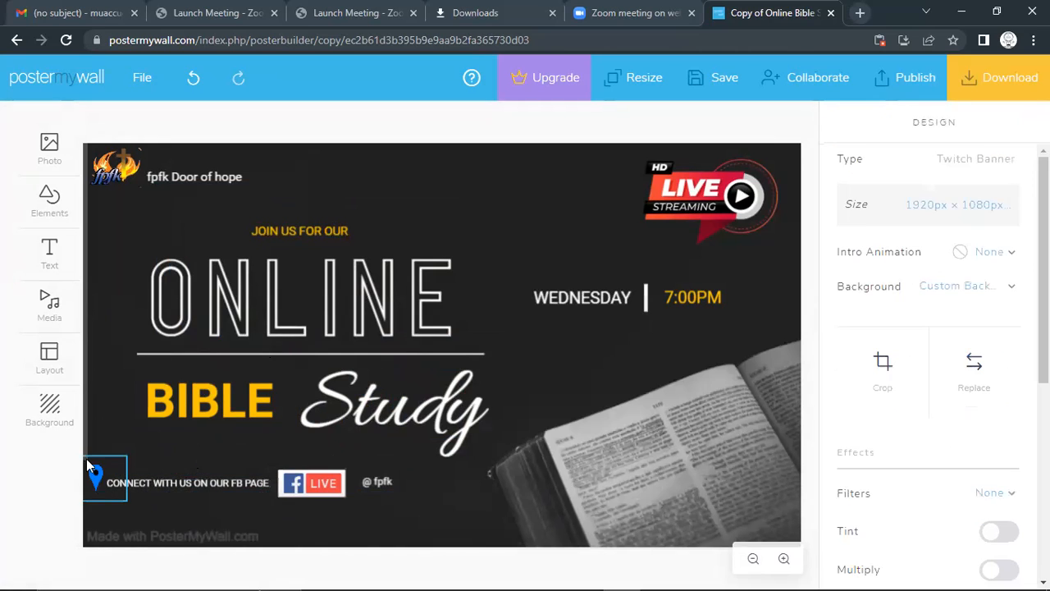
{"action": "left_click", "coordinate": [55, 215]}
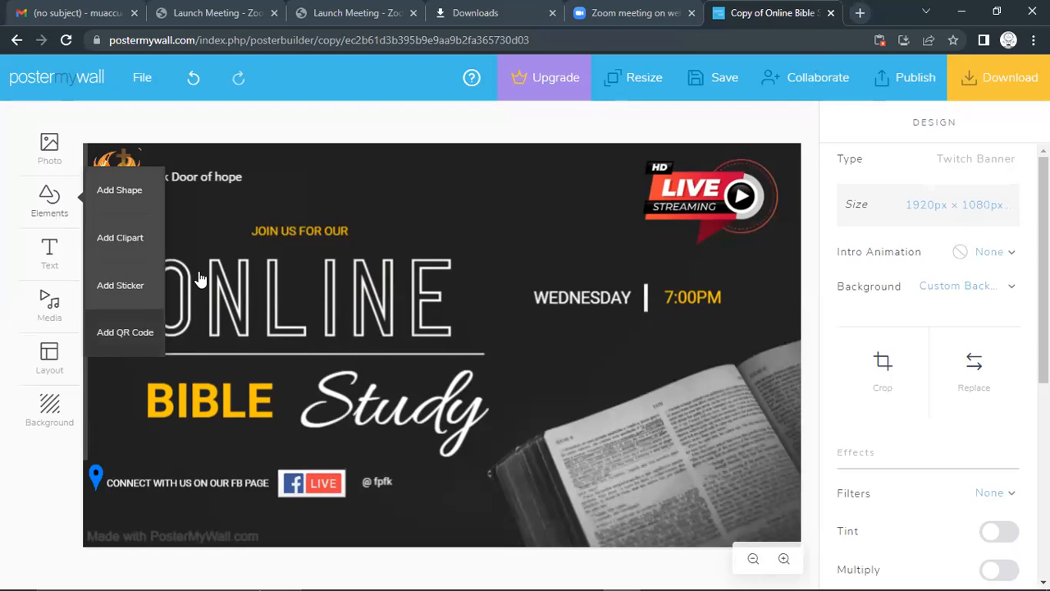
{"action": "left_click", "coordinate": [194, 220]}
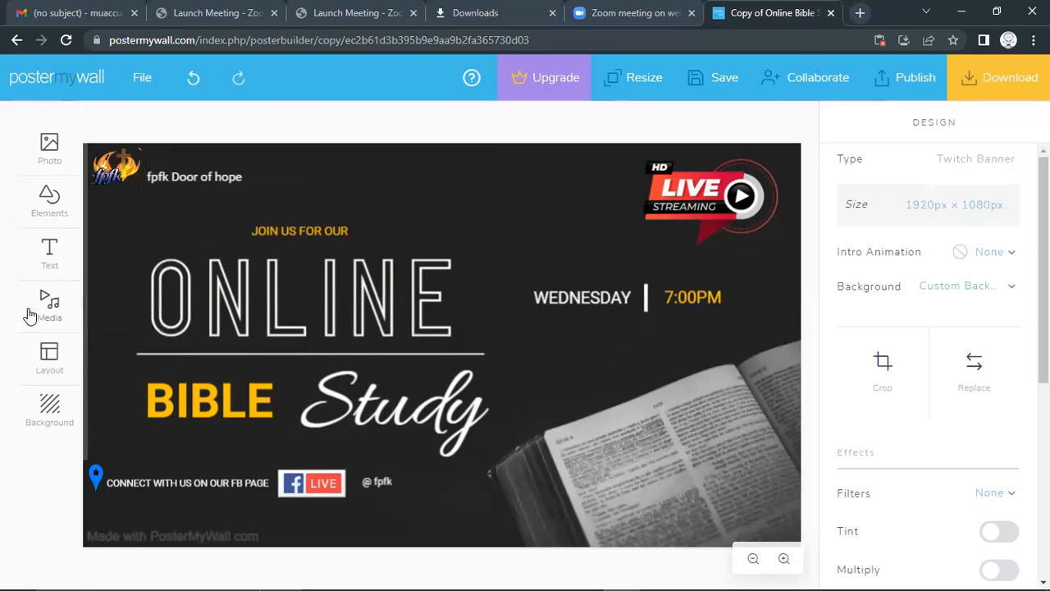
{"action": "left_click", "coordinate": [64, 270]}
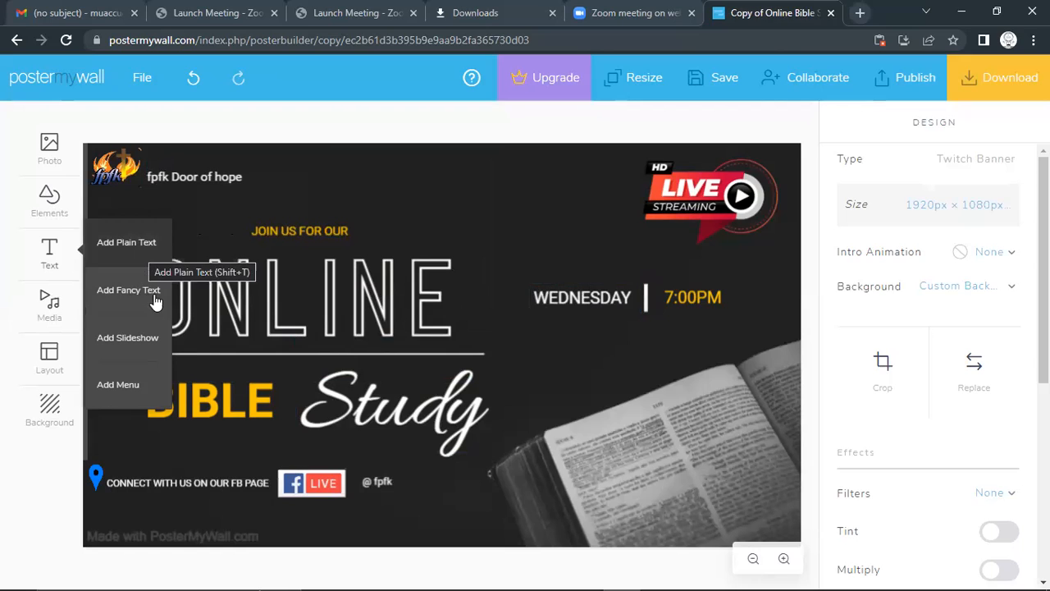
{"action": "left_click", "coordinate": [197, 334]}
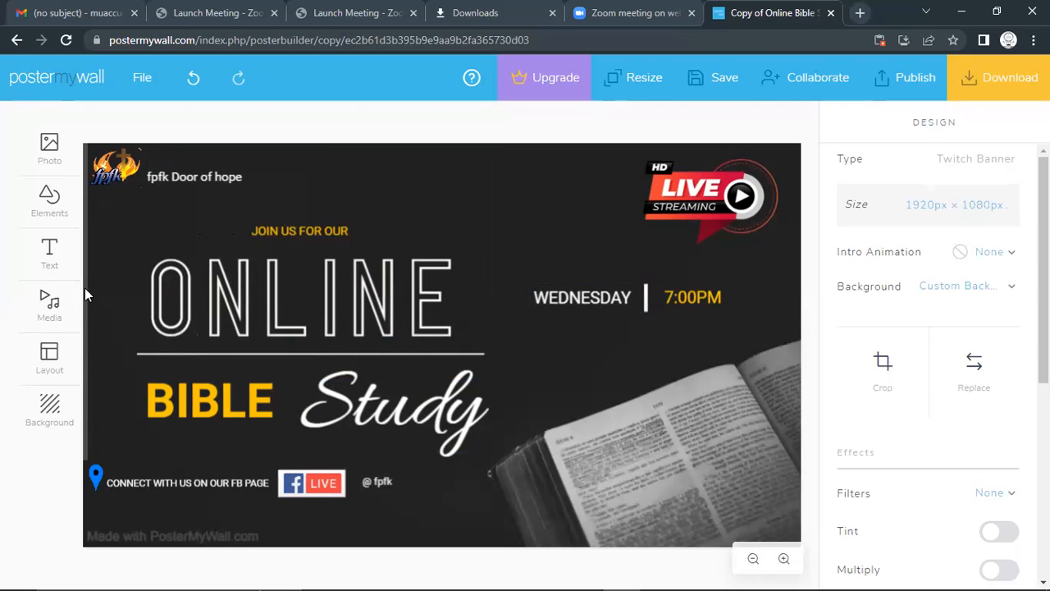
{"action": "left_click", "coordinate": [71, 320]}
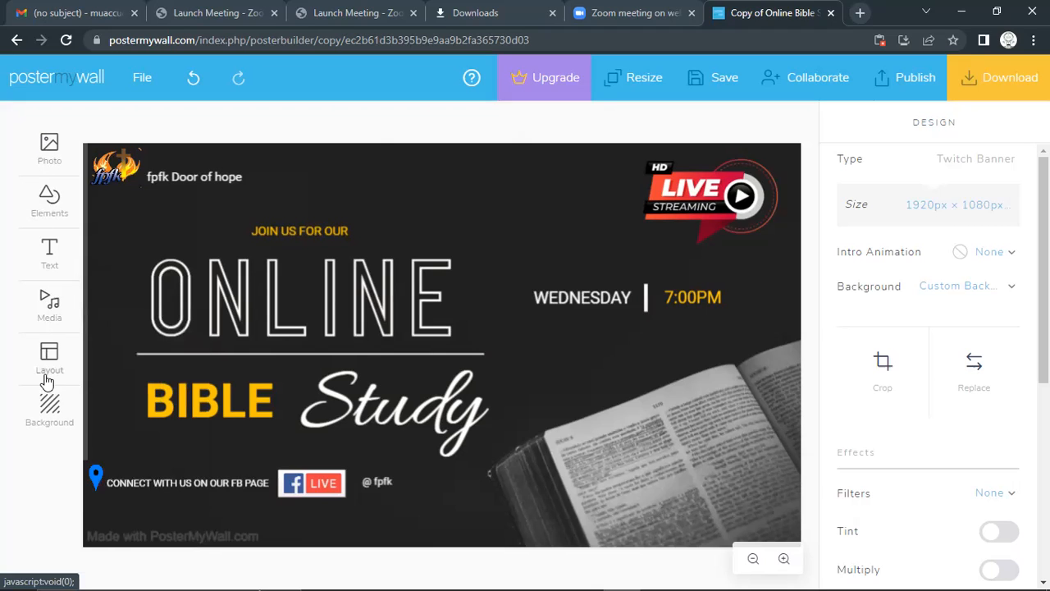
{"action": "left_click", "coordinate": [47, 418]}
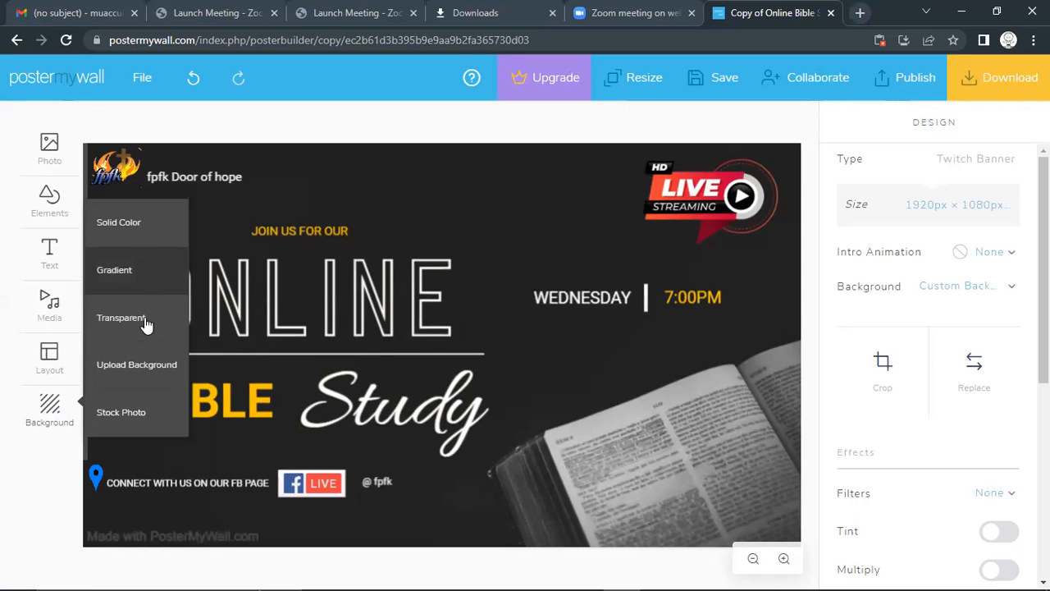
{"action": "left_click", "coordinate": [36, 421]}
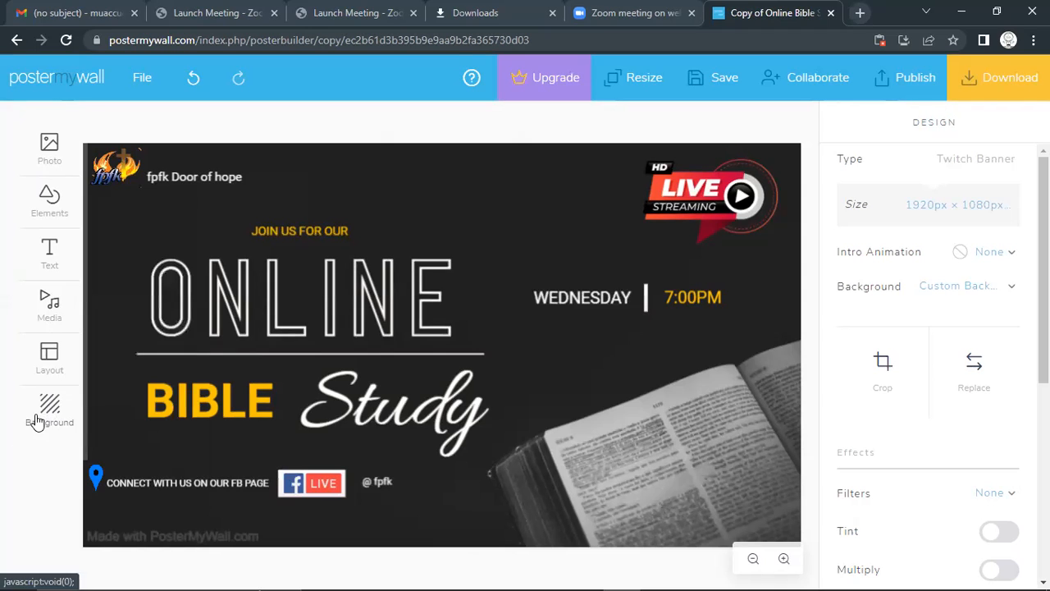
{"action": "left_click", "coordinate": [36, 422]}
Save the poster design and download it as a free Basic Image.
{"action": "left_click", "coordinate": [725, 81]}
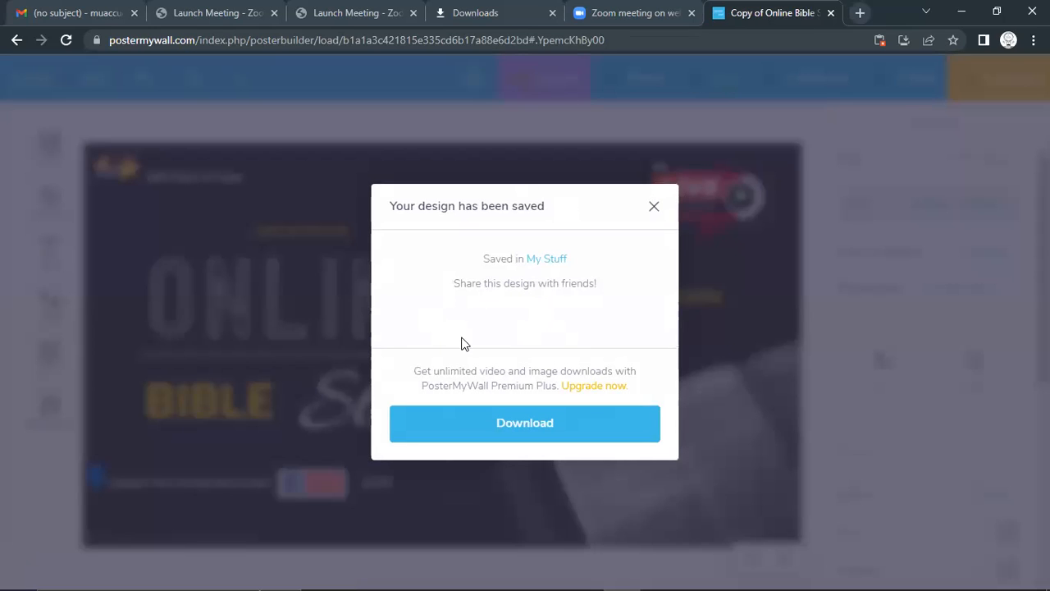
{"action": "left_click", "coordinate": [485, 439]}
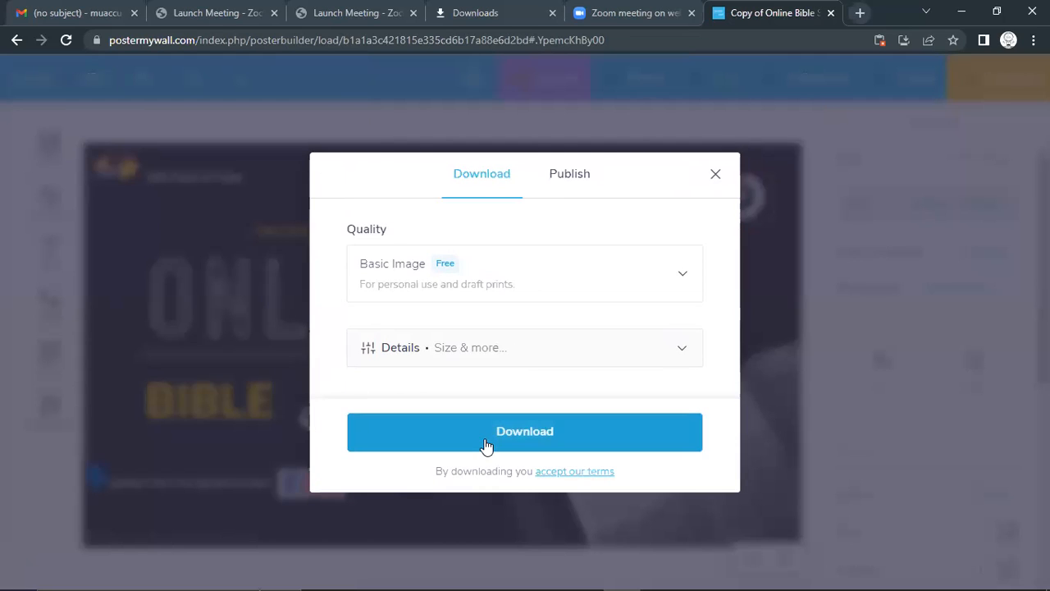
{"action": "left_click", "coordinate": [486, 445]}
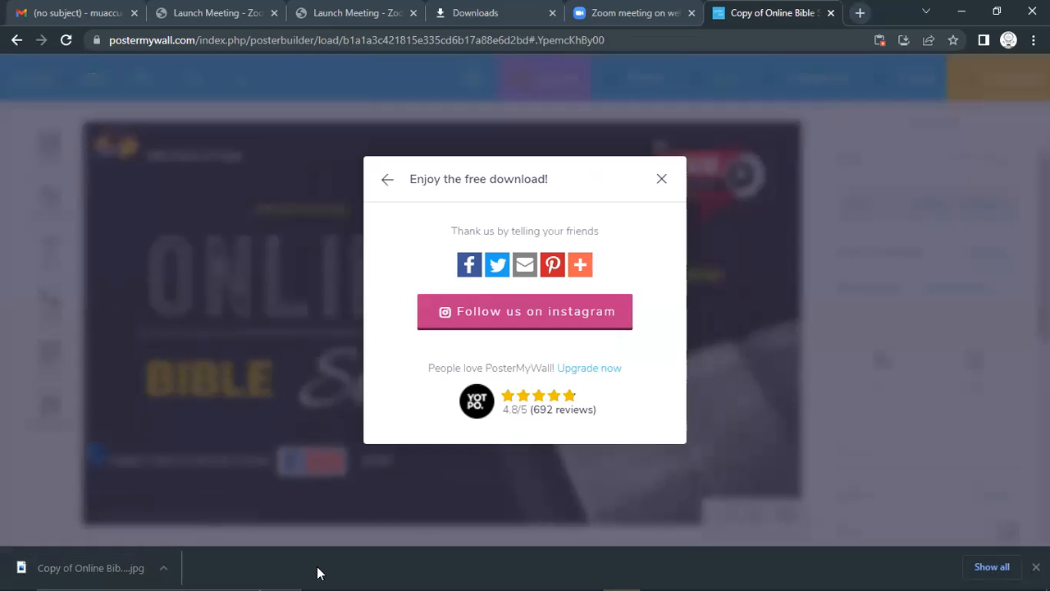
Open the downloaded JPG of the poster to view it.
{"action": "left_click", "coordinate": [54, 572]}
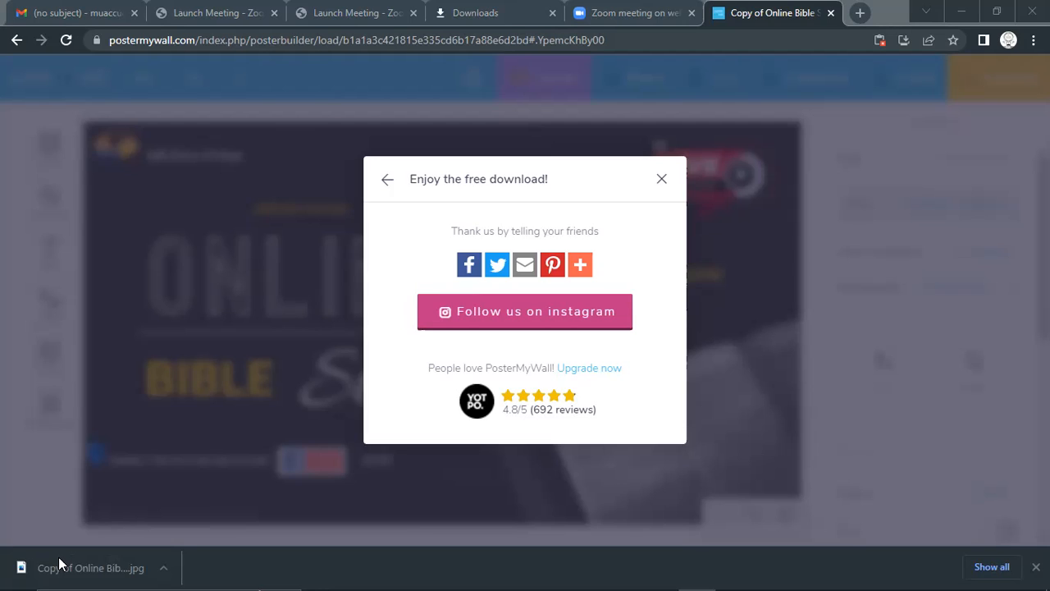
{"action": "left_click", "coordinate": [58, 563]}
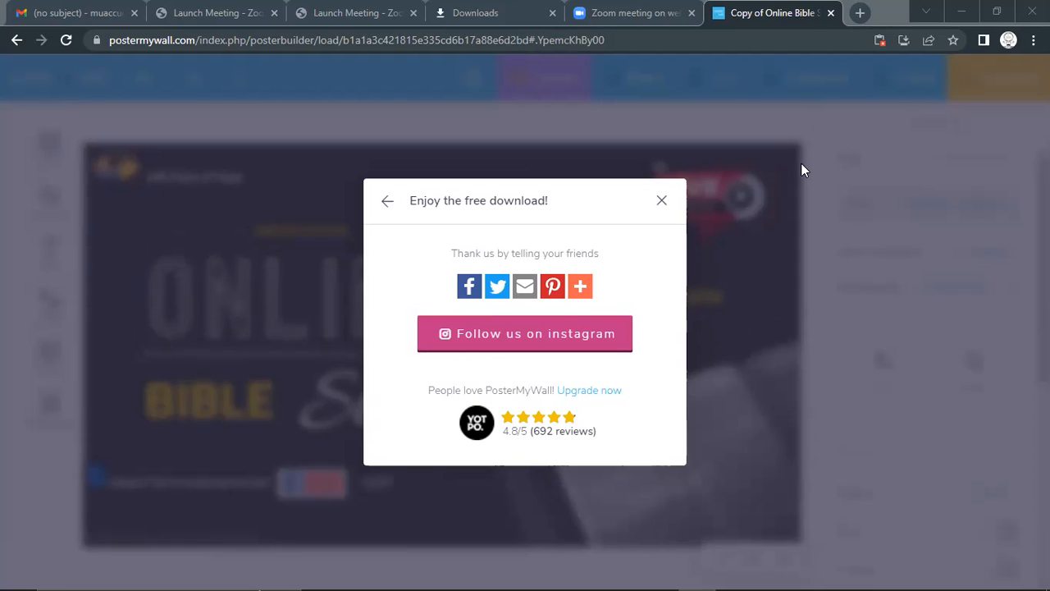
Close the free download message, search Google for "remove bg" in a new browser tab and open the remove.bg site.
{"action": "left_click", "coordinate": [719, 192]}
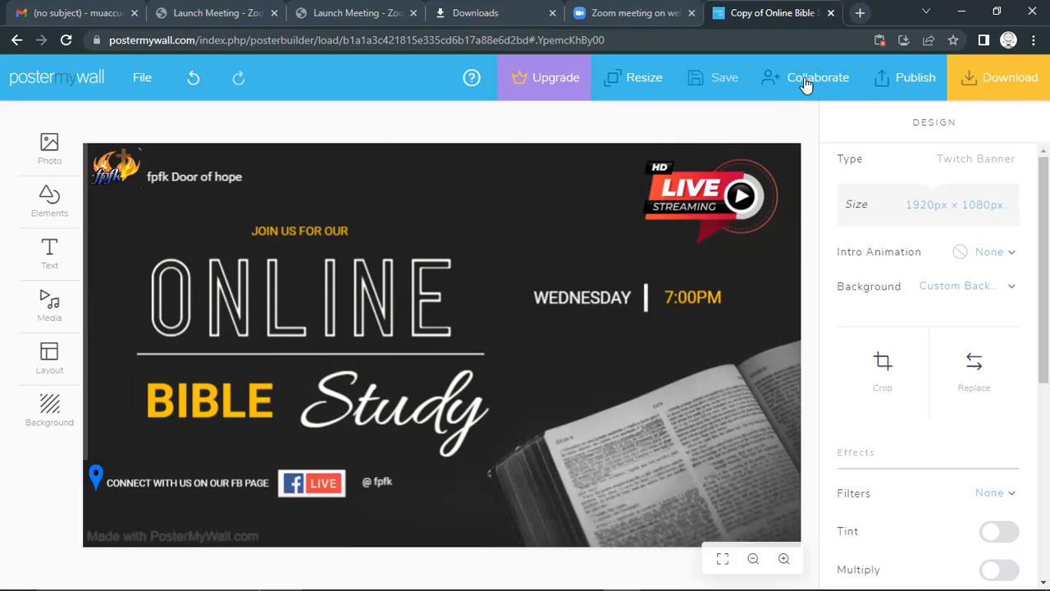
{"action": "left_click", "coordinate": [858, 14]}
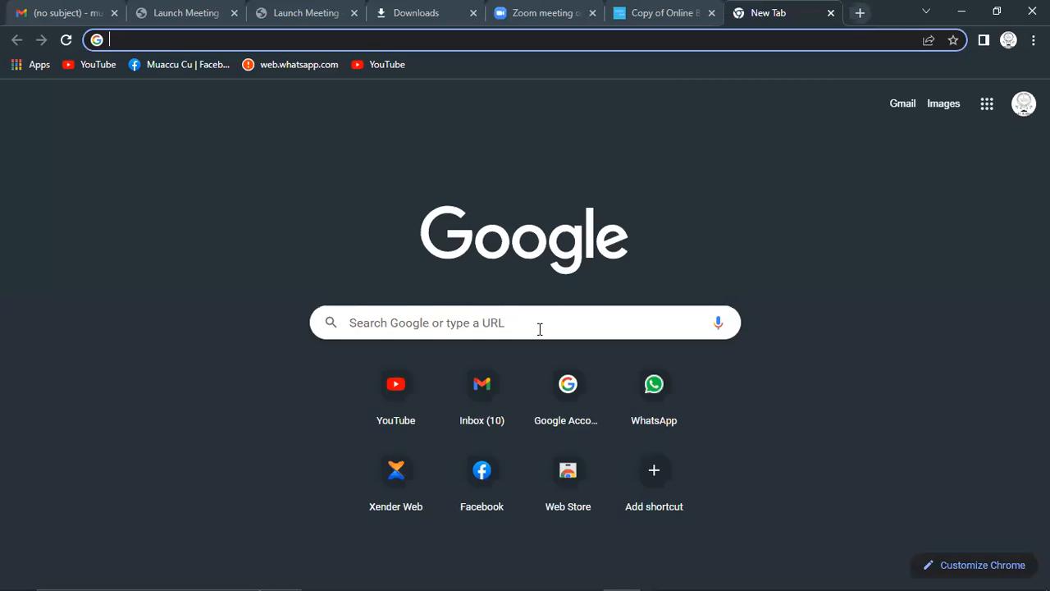
{"action": "left_click", "coordinate": [540, 328]}
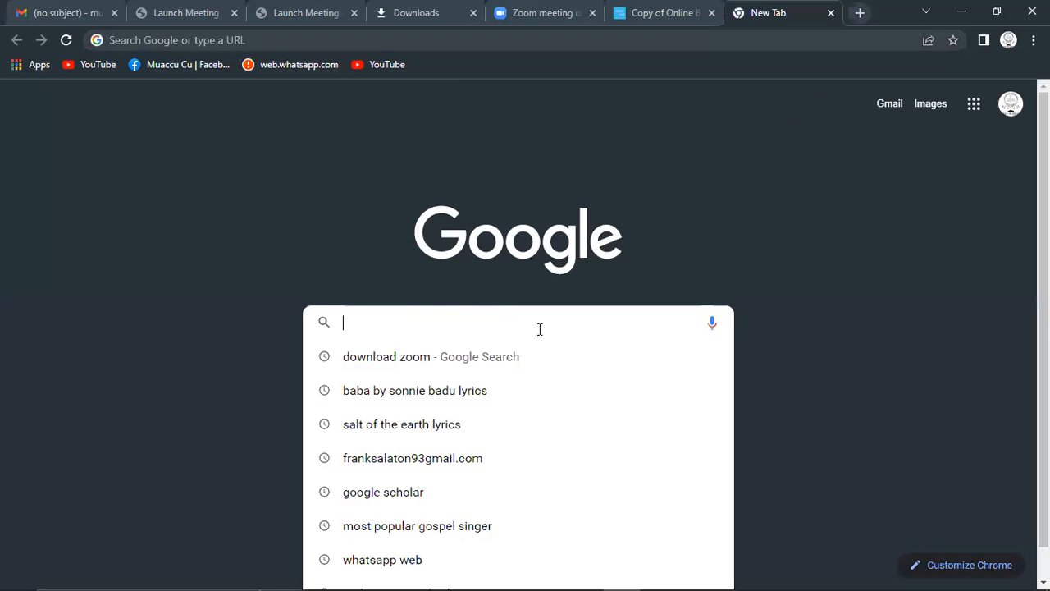
{"action": "type", "text": "www"}
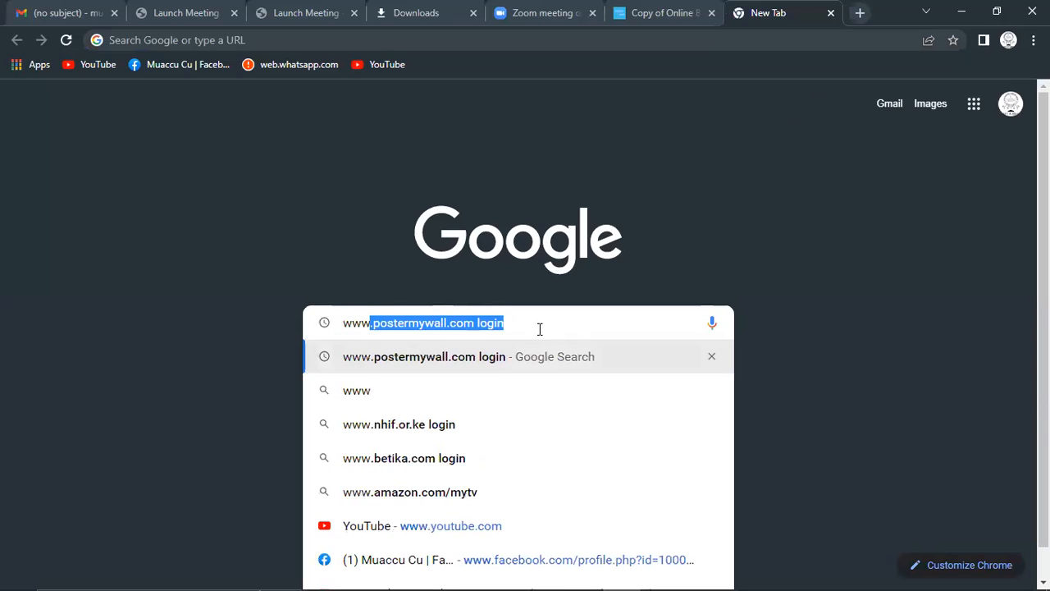
{"action": "type", "text": "."}
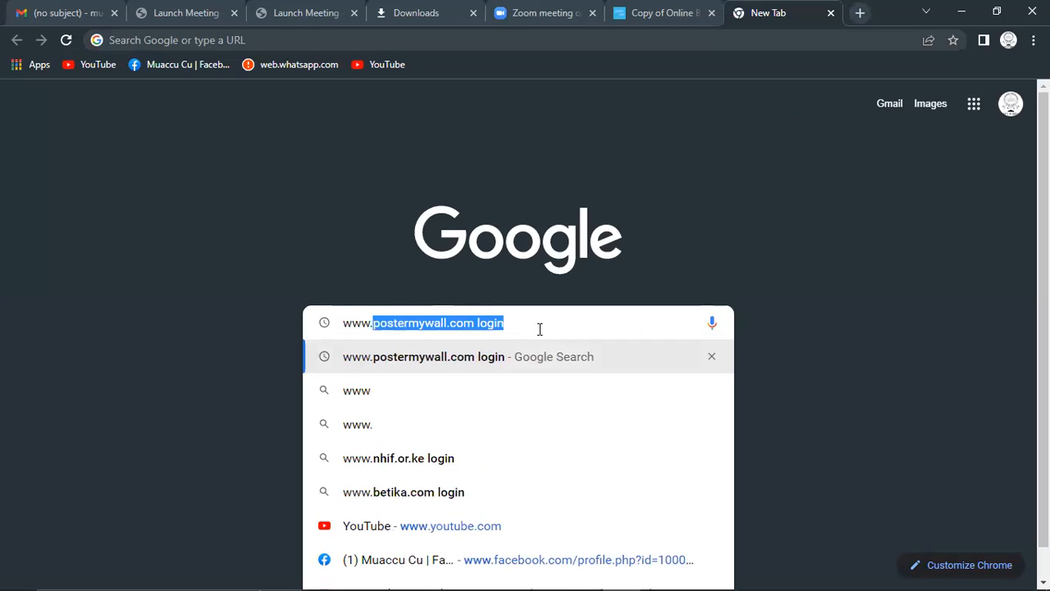
{"action": "type", "text": "rem"}
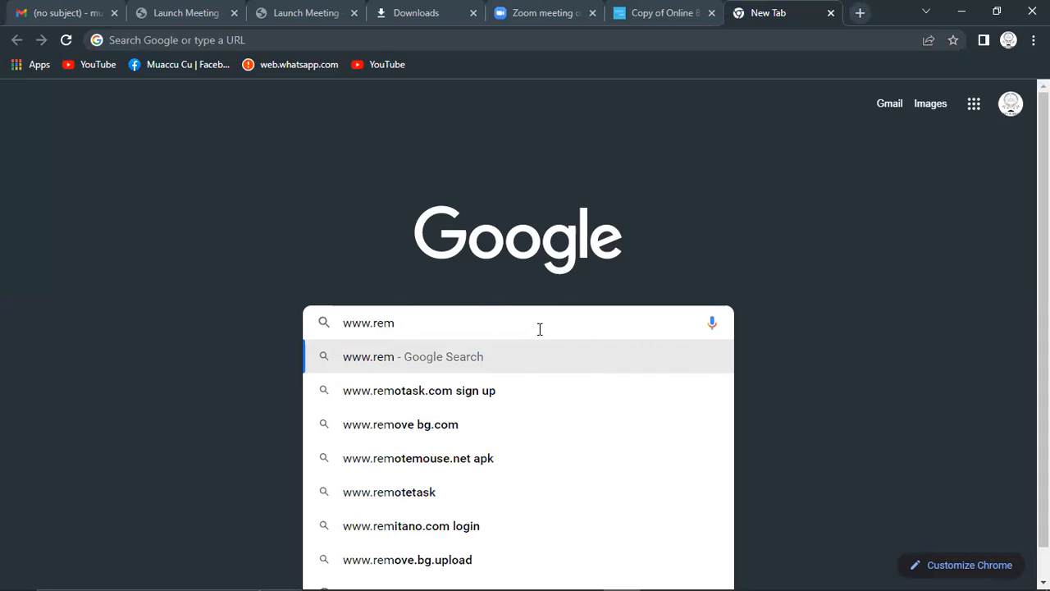
{"action": "type", "text": "vebr"}
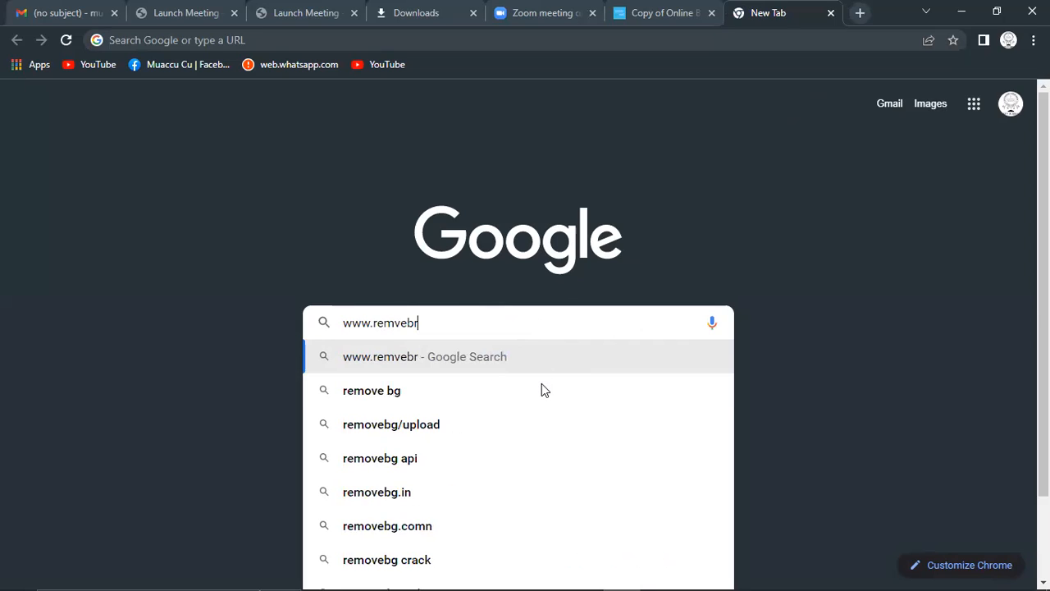
{"action": "left_click", "coordinate": [541, 383]}
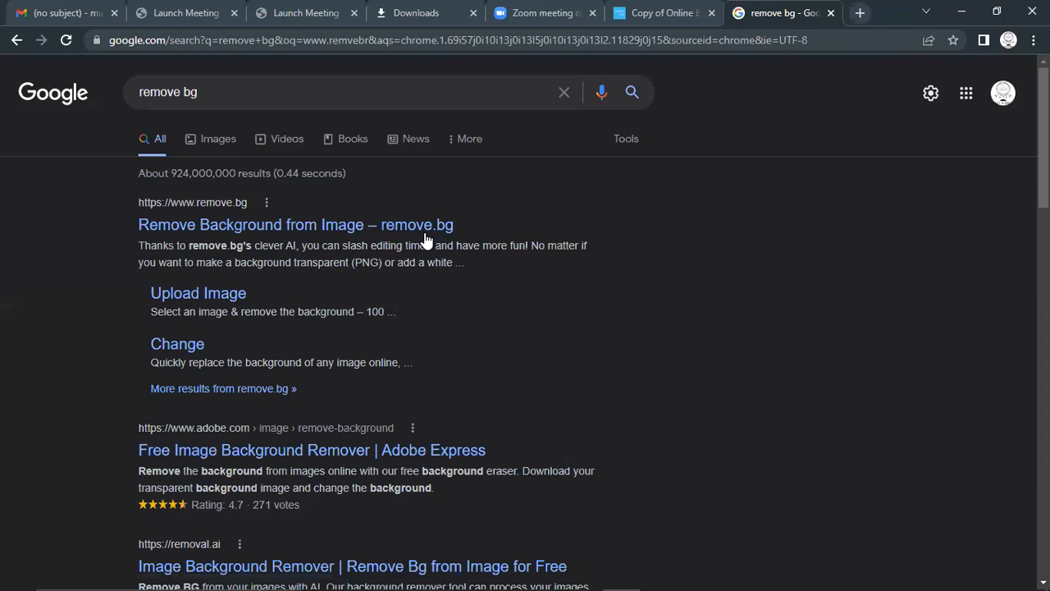
{"action": "left_click", "coordinate": [426, 239]}
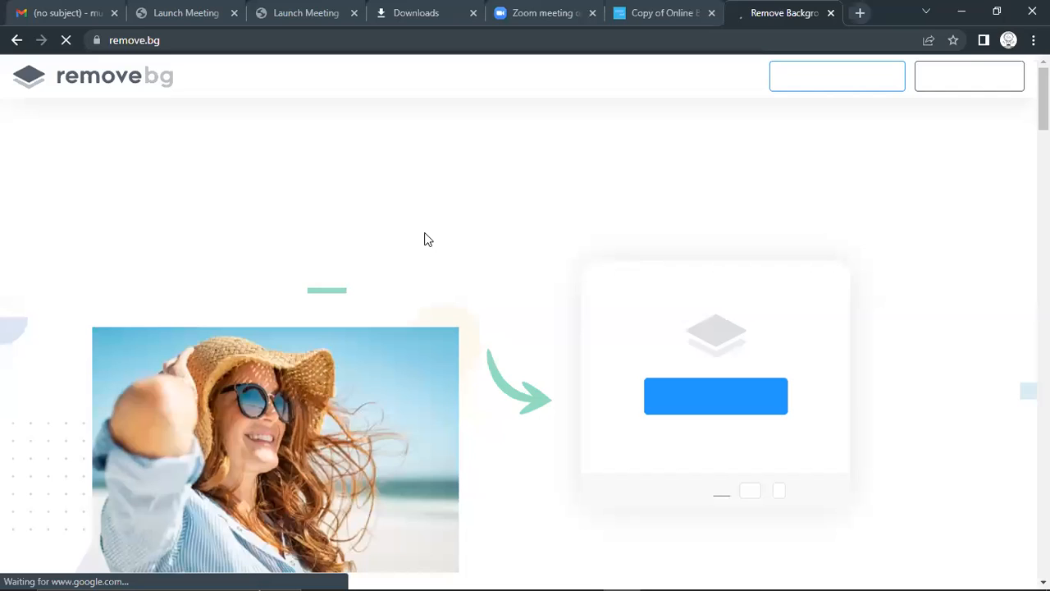
Upload IMG-20220406-WA0001 from the Pictures folder to remove.bg and download the preview image with its background removed.
{"action": "left_click", "coordinate": [701, 395]}
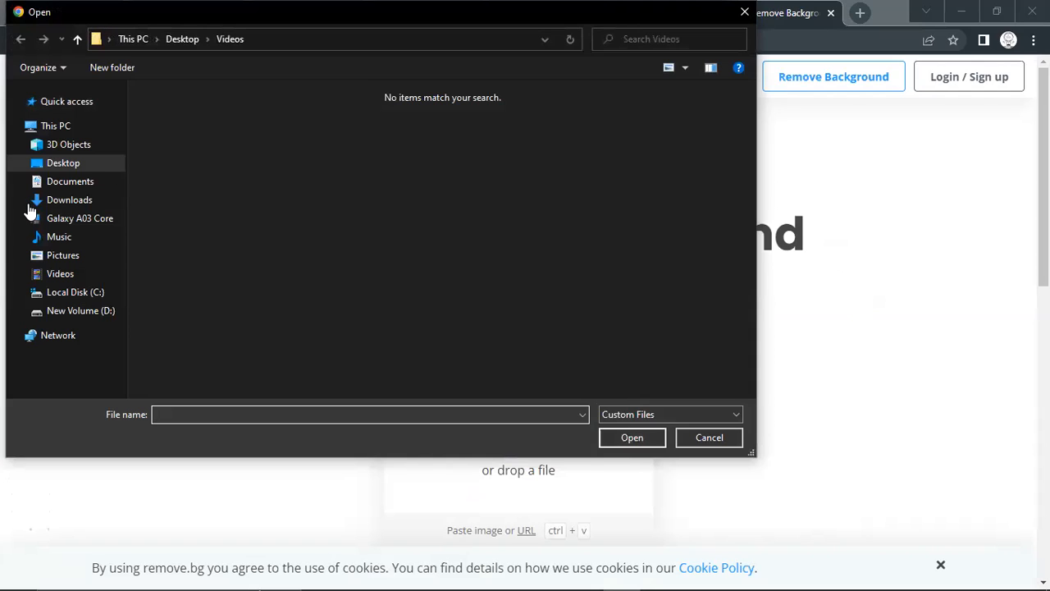
{"action": "left_click", "coordinate": [52, 257]}
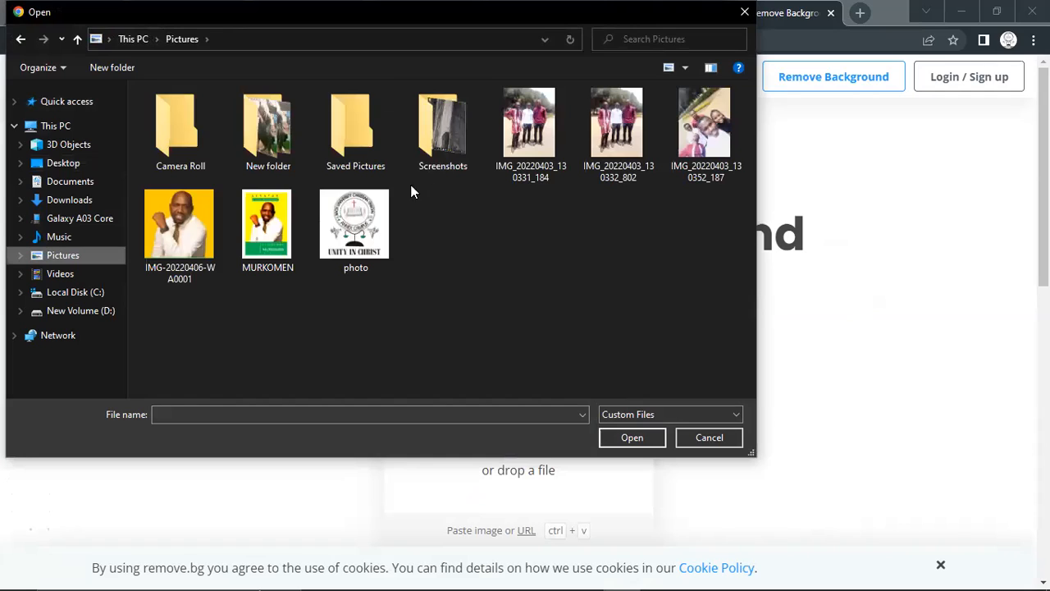
{"action": "left_click", "coordinate": [201, 218]}
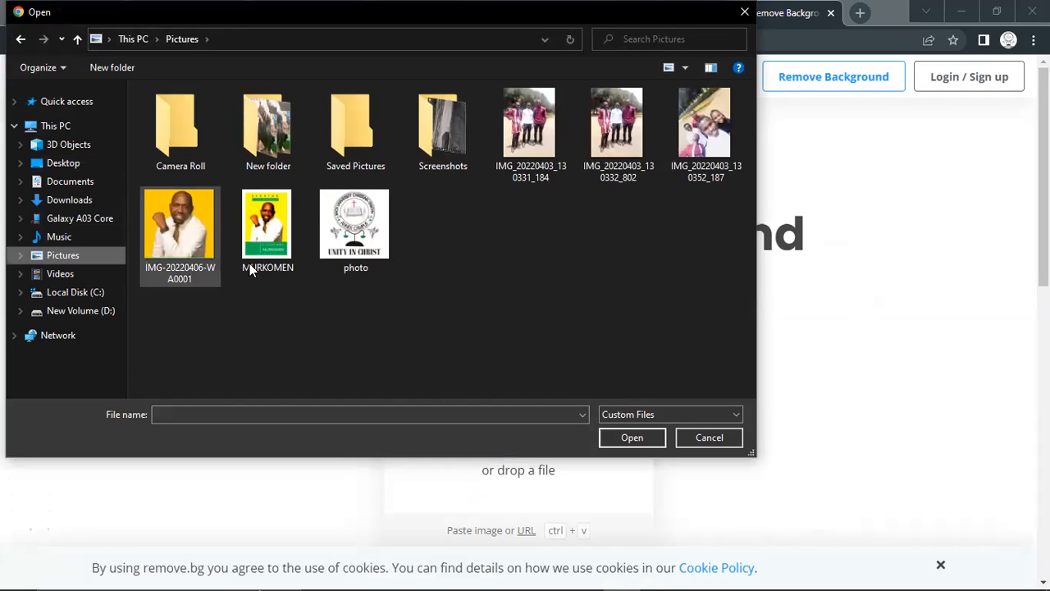
{"action": "left_click", "coordinate": [621, 441]}
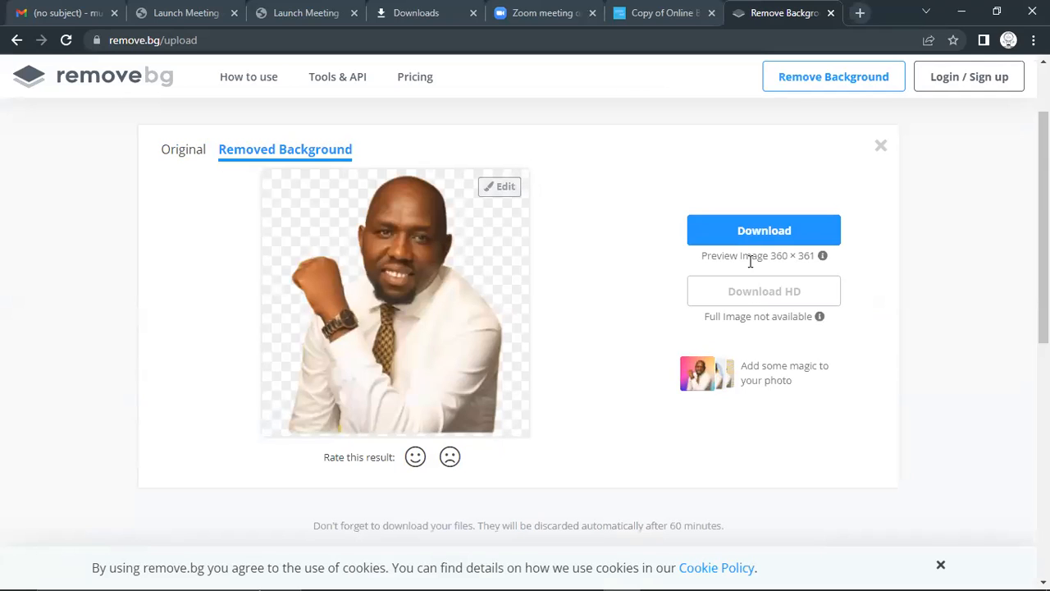
{"action": "left_click", "coordinate": [748, 233]}
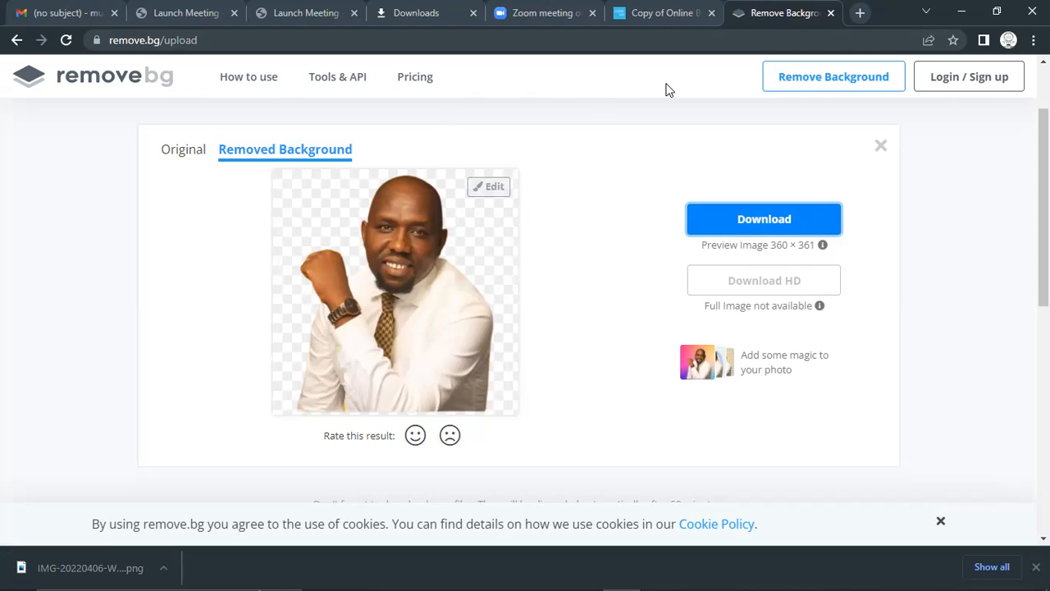
{"action": "left_click", "coordinate": [15, 43]}
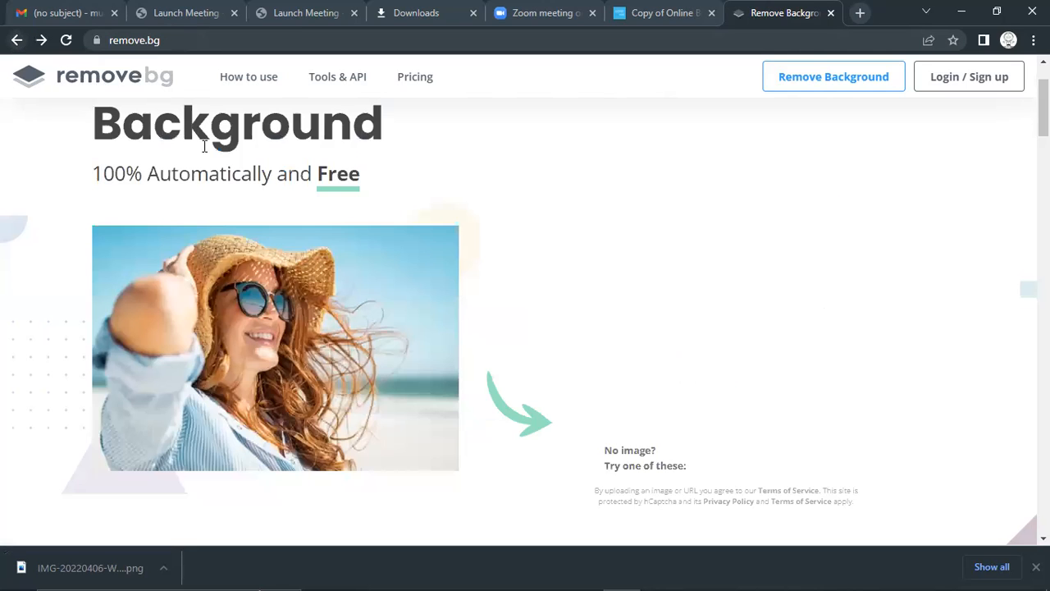
{"action": "left_click", "coordinate": [16, 39]}
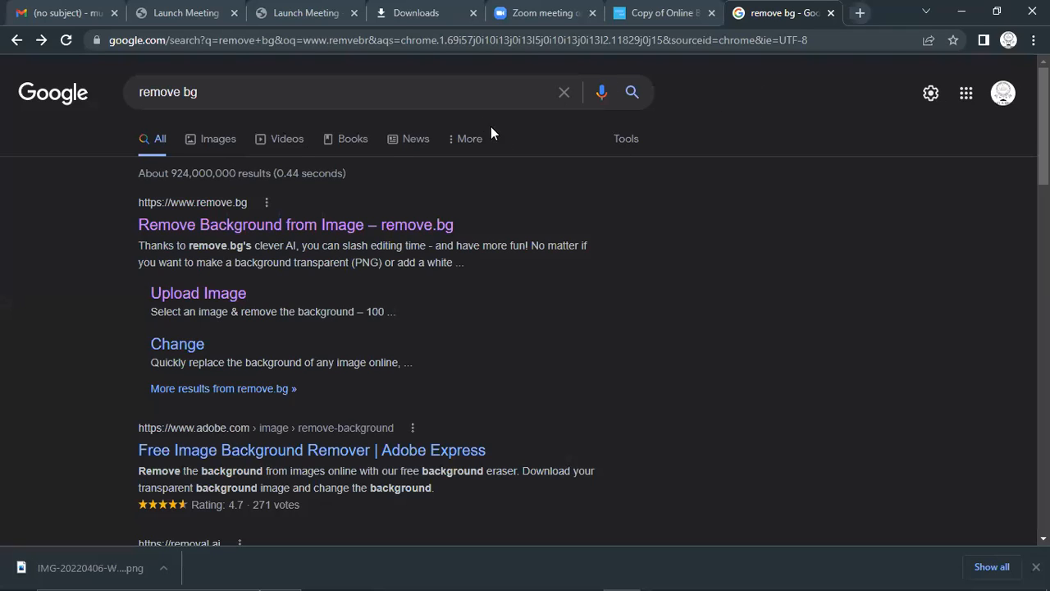
{"action": "left_click", "coordinate": [473, 104]}
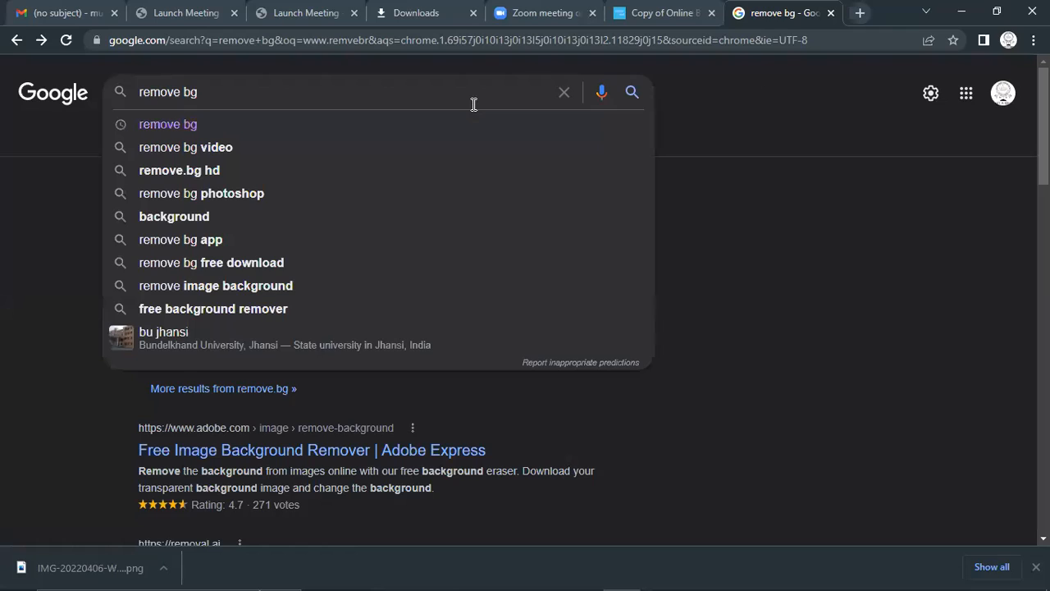
{"action": "key", "text": "ctrl+a"}
{"action": "key", "text": "BackSpace"}
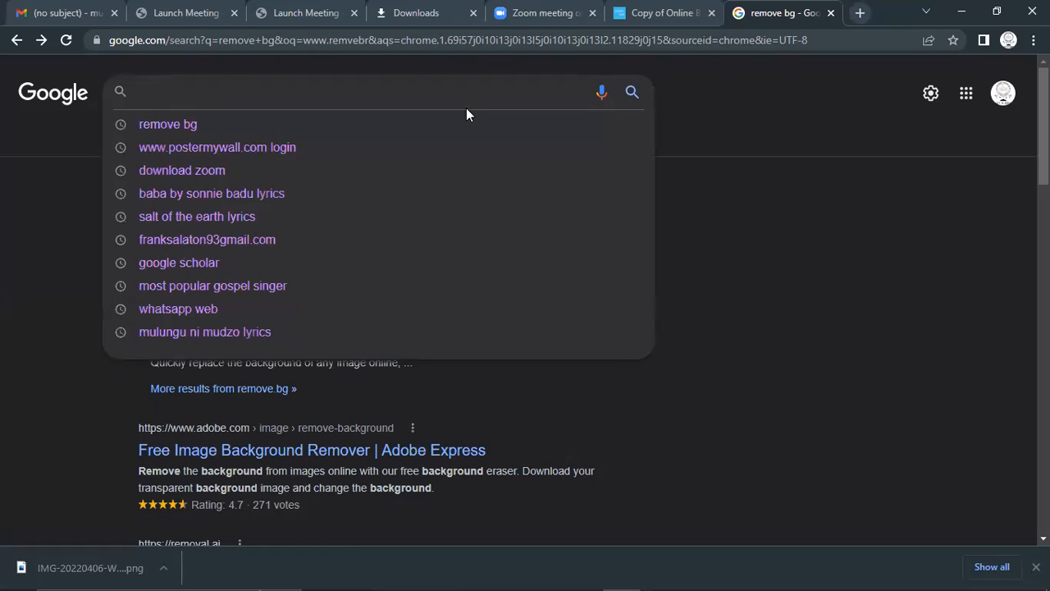
{"action": "left_click", "coordinate": [417, 157]}
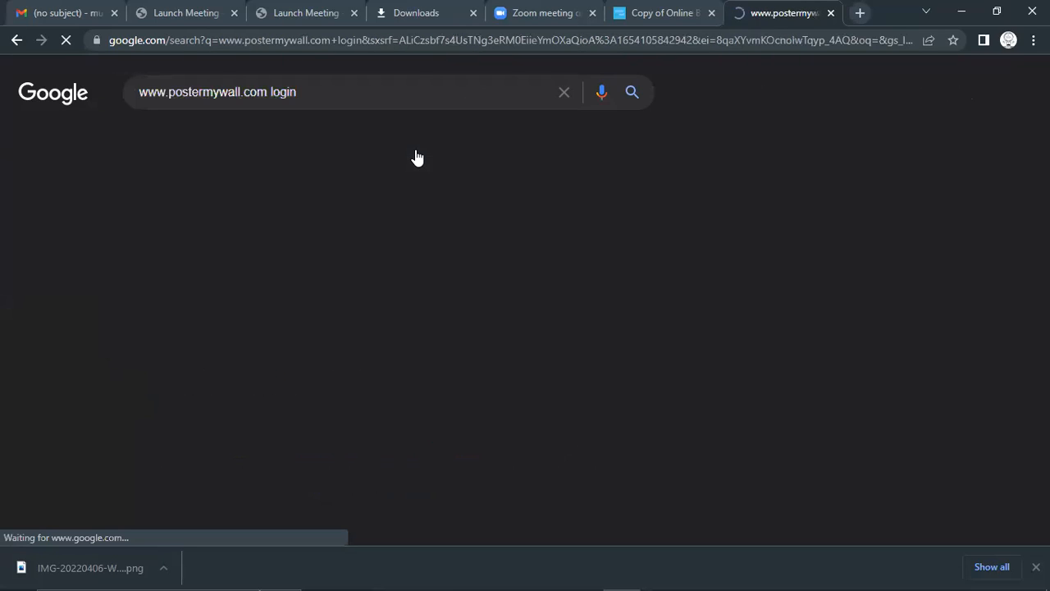
{"action": "left_click", "coordinate": [353, 204]}
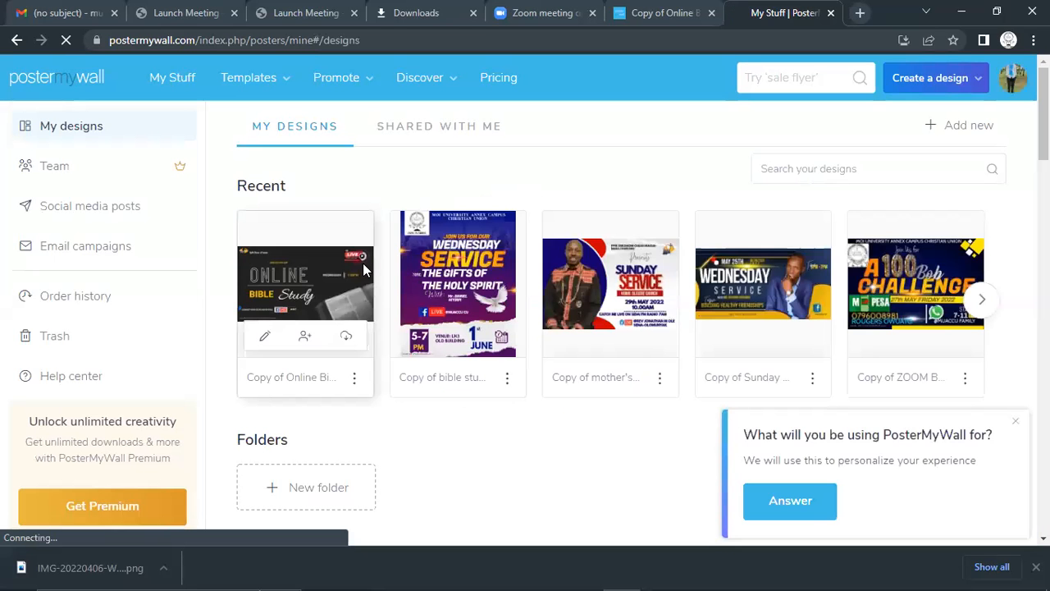
Open the recent "Copy of Online Bible Study" design, dismiss its activity log and load it in the editor.
{"action": "left_click", "coordinate": [362, 264]}
{"action": "left_click", "coordinate": [364, 267]}
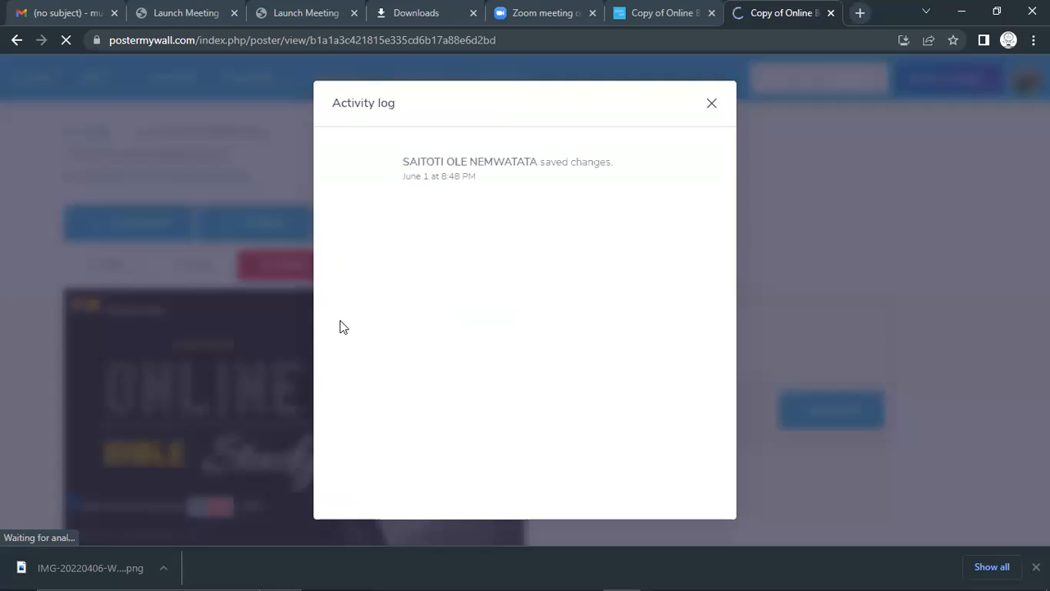
{"action": "left_click", "coordinate": [711, 105]}
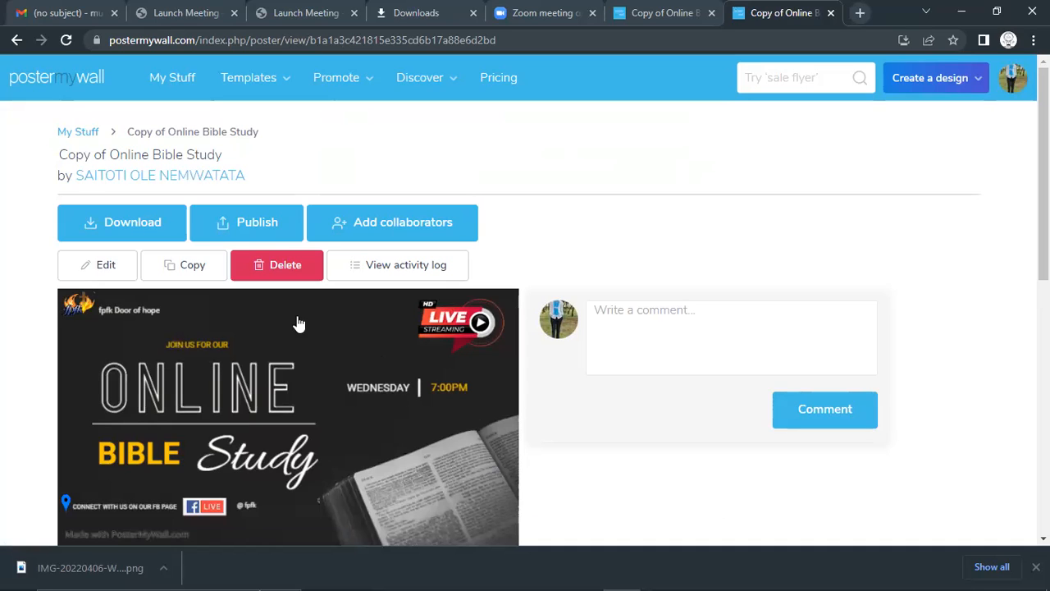
{"action": "left_click", "coordinate": [104, 272]}
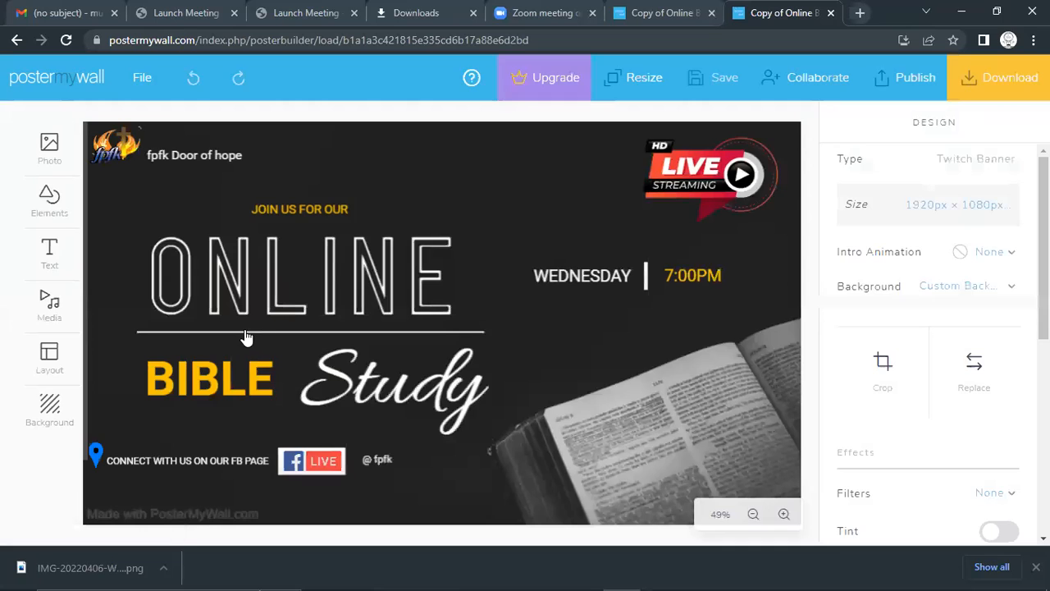
Upload IMG-20220406-WA0001-removebg-preview from the Downloads folder to My Photos and add it to the poster.
{"action": "left_click", "coordinate": [50, 153]}
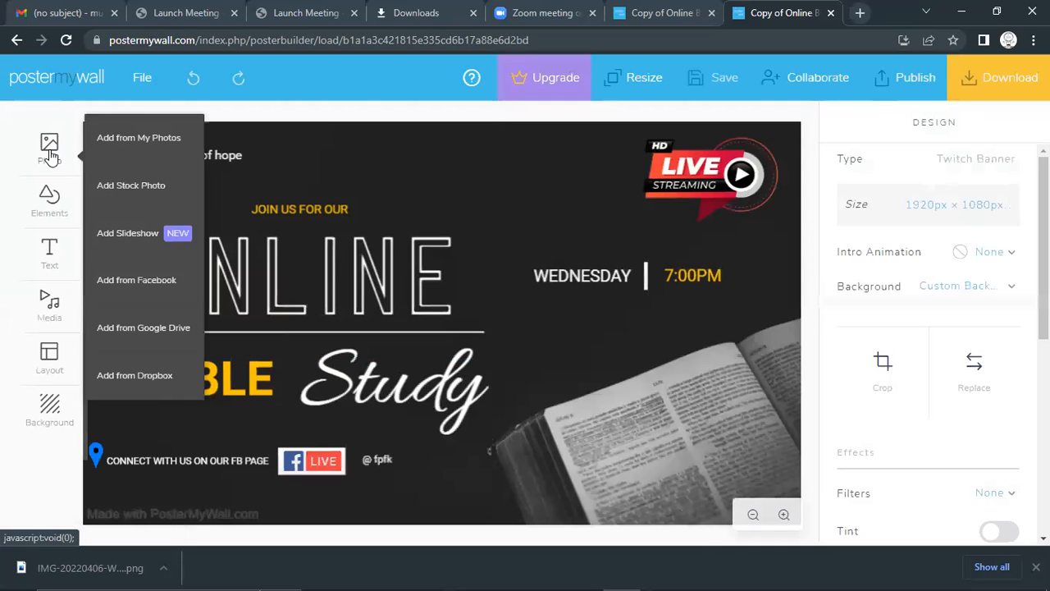
{"action": "left_click", "coordinate": [115, 157]}
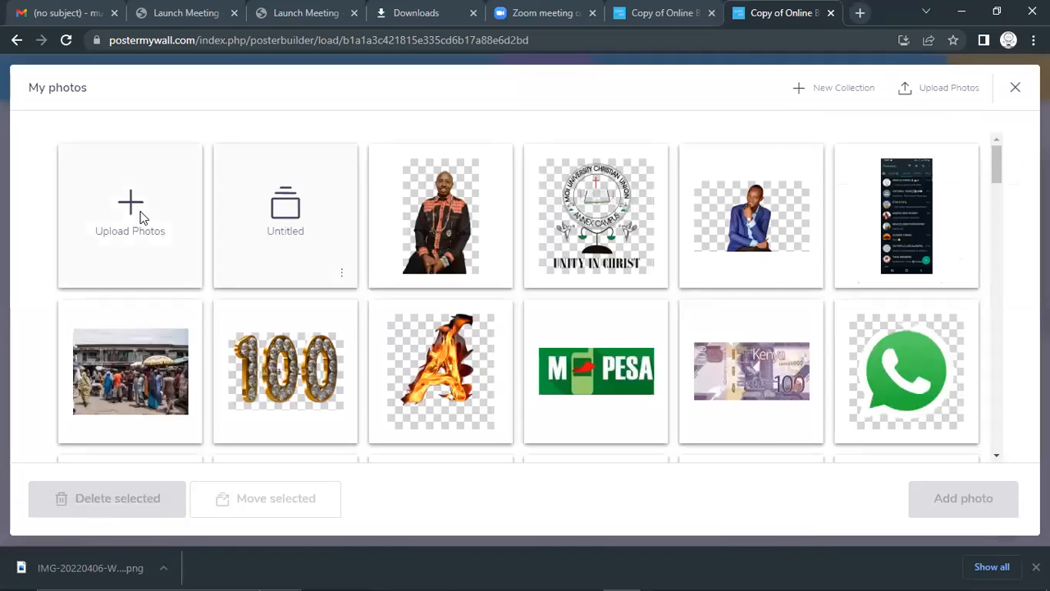
{"action": "left_click", "coordinate": [139, 215]}
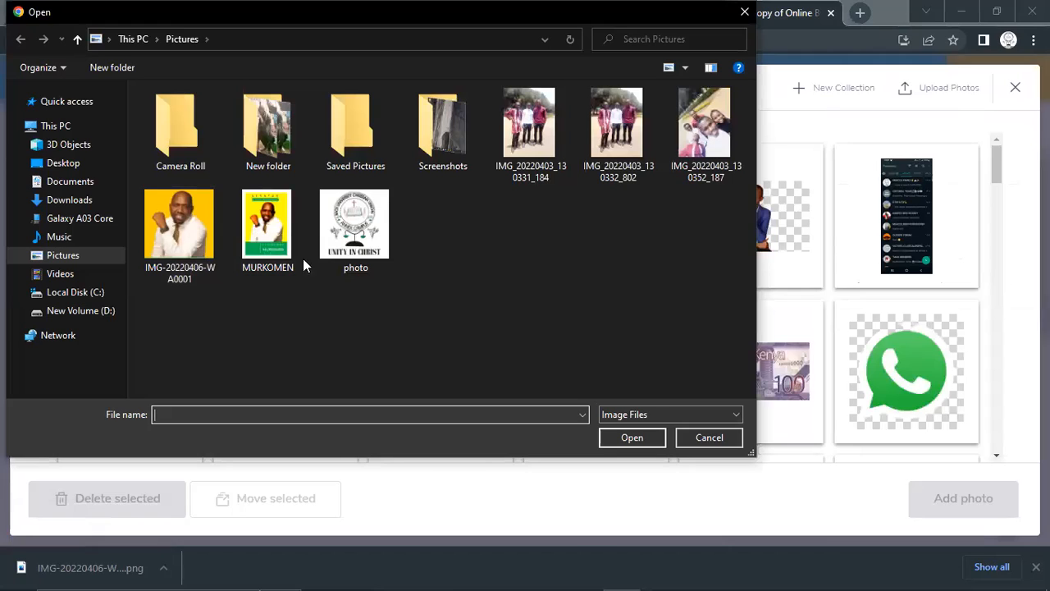
{"action": "left_click", "coordinate": [108, 199]}
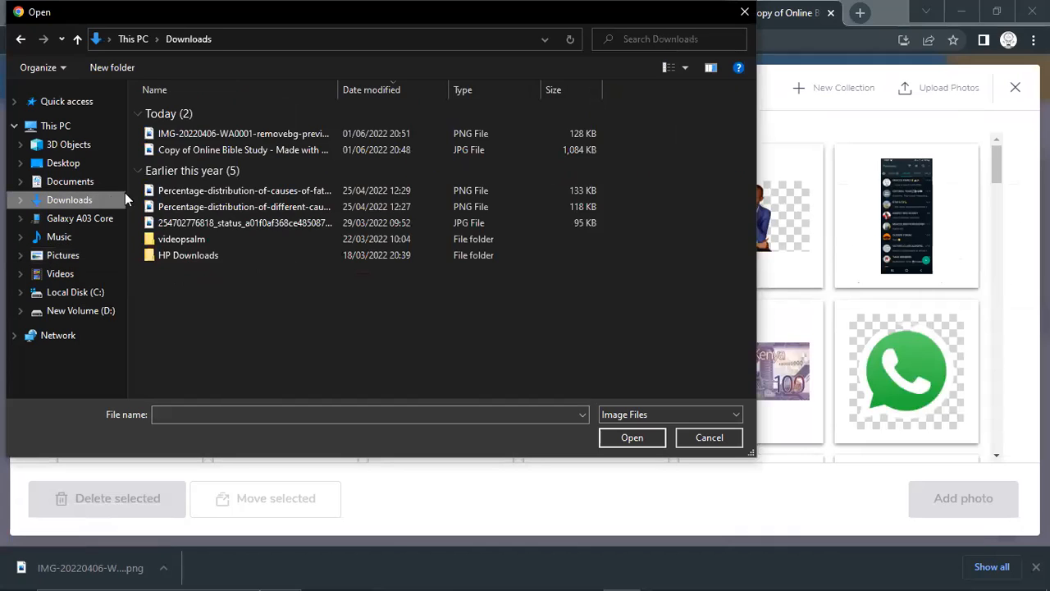
{"action": "left_click", "coordinate": [198, 136]}
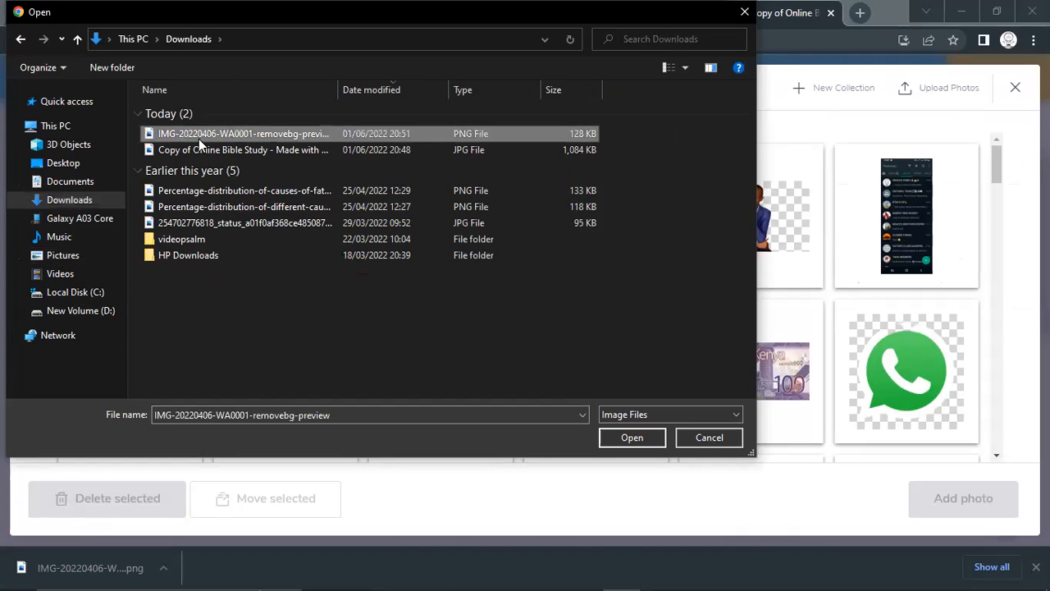
{"action": "double_click", "coordinate": [198, 139]}
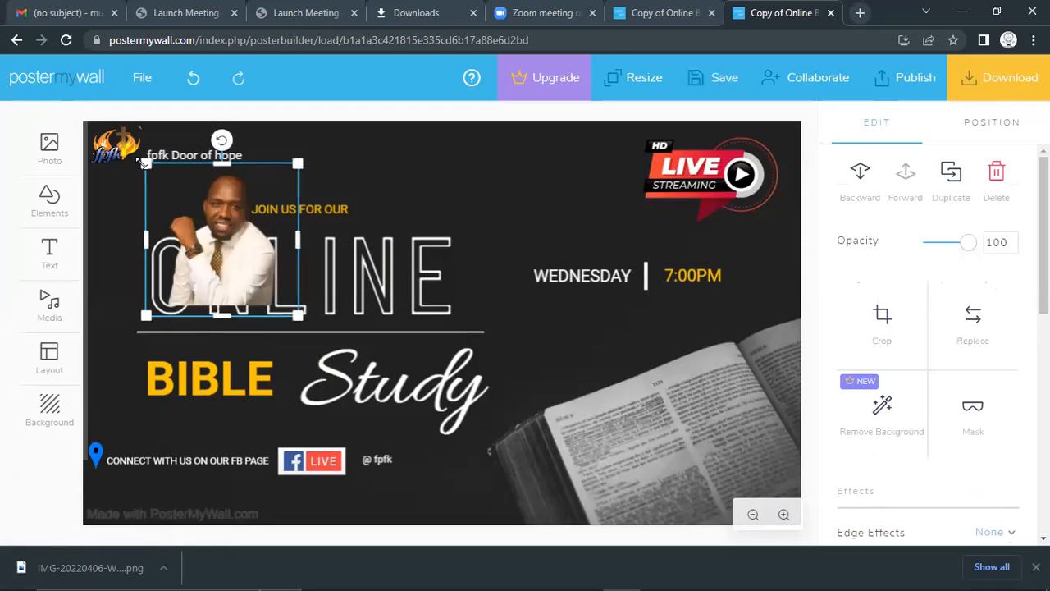
Shrink the cut-out photo of the man and move it to just above the word WEDNESDAY.
{"action": "left_click_drag", "start_coordinate": [145, 163], "coordinate": [200, 218]}
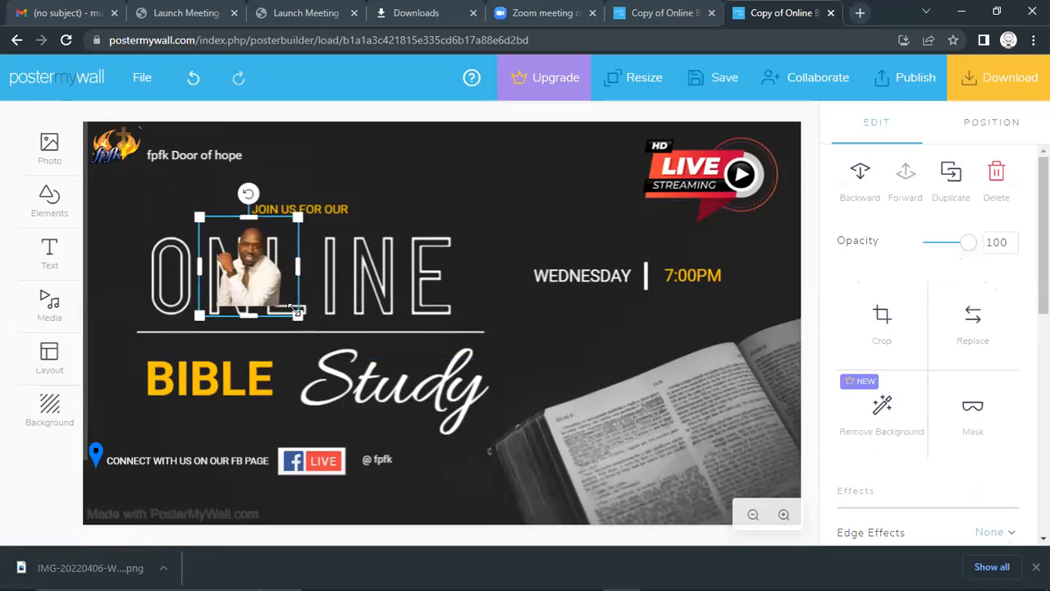
{"action": "left_click_drag", "start_coordinate": [300, 317], "coordinate": [336, 335]}
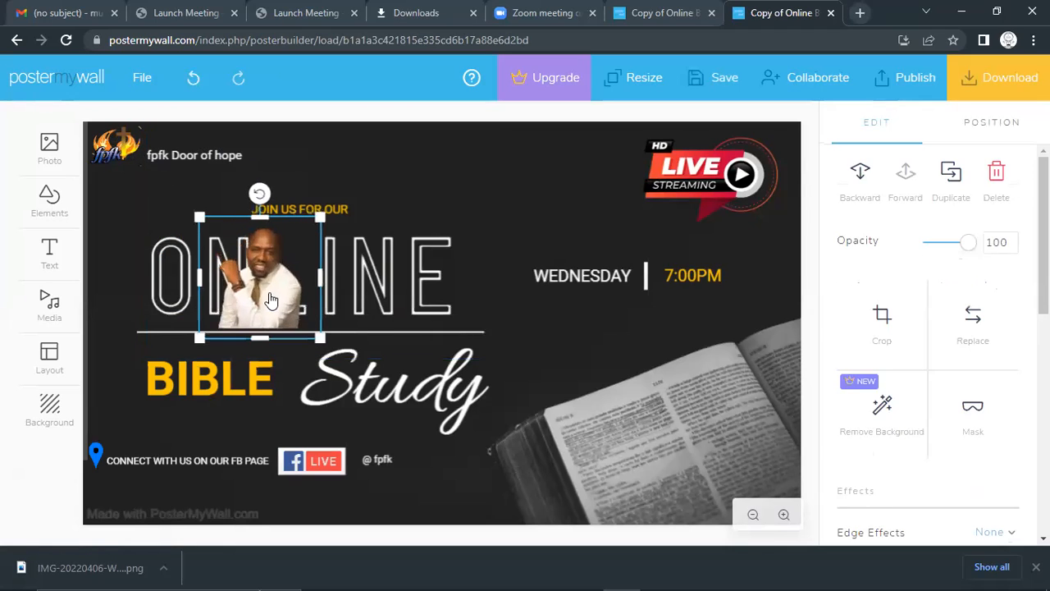
{"action": "left_click_drag", "start_coordinate": [296, 287], "coordinate": [519, 250]}
{"action": "left_click", "coordinate": [654, 409]}
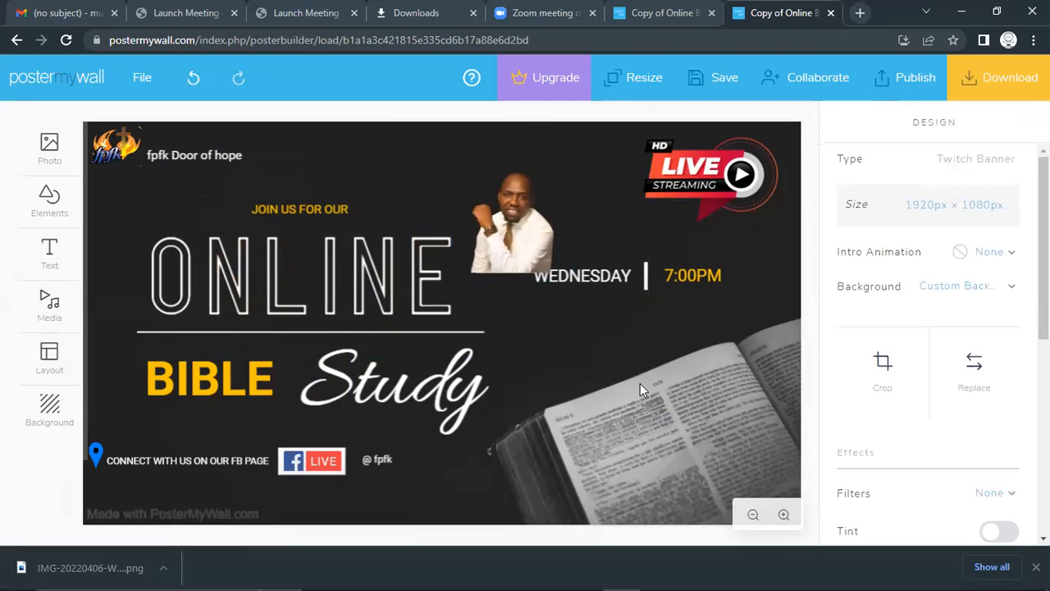
Move the man's photo below the WEDNESDAY text and enlarge it so it overlaps the open Bible.
{"action": "left_click", "coordinate": [507, 222]}
{"action": "left_click_drag", "start_coordinate": [507, 221], "coordinate": [558, 330]}
{"action": "left_click_drag", "start_coordinate": [512, 278], "coordinate": [501, 274]}
{"action": "left_click", "coordinate": [598, 281]}
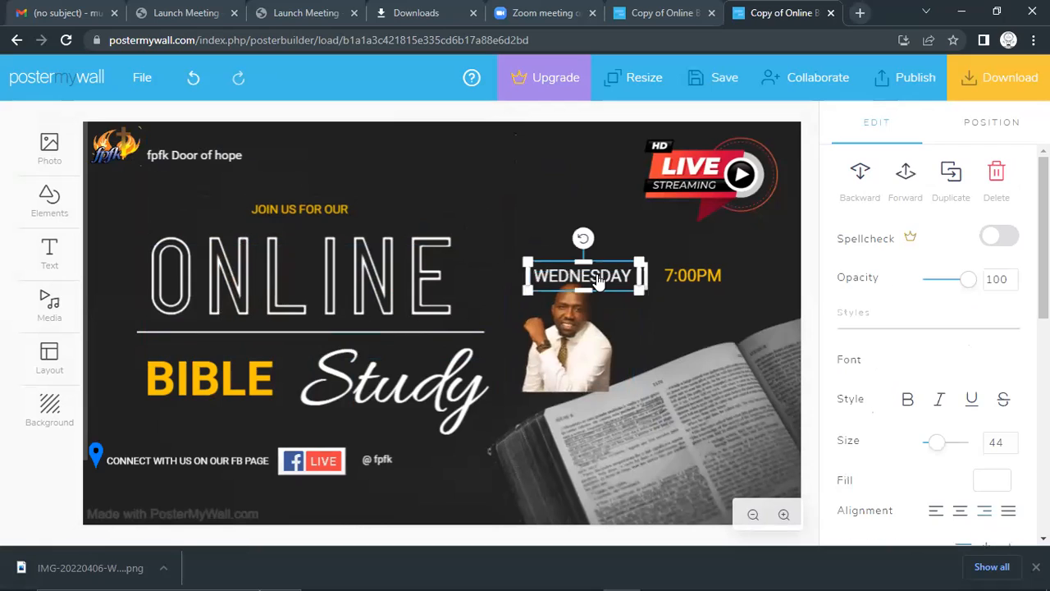
{"action": "left_click", "coordinate": [581, 336]}
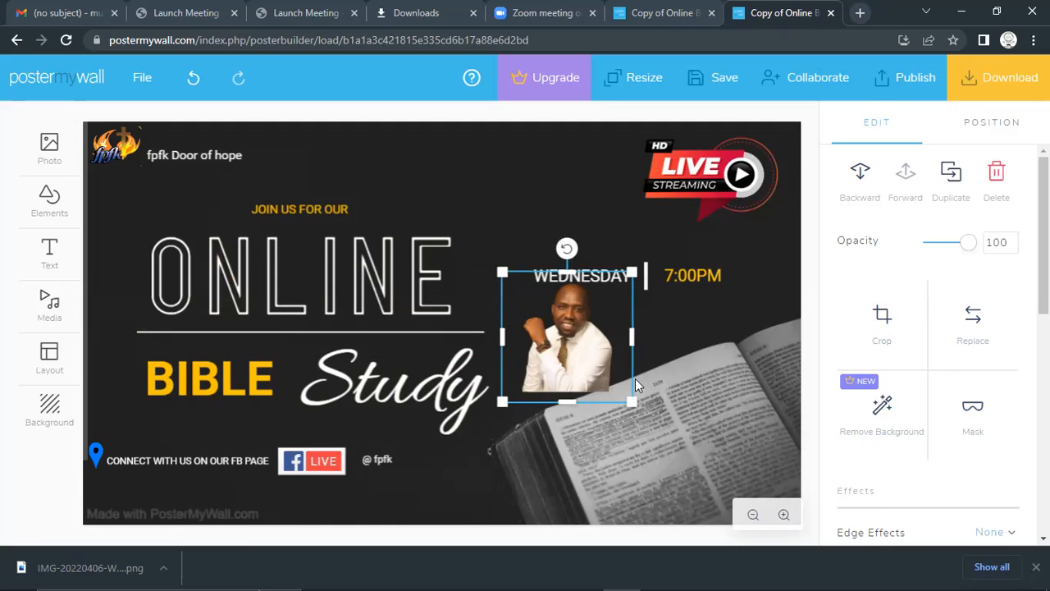
{"action": "left_click_drag", "start_coordinate": [633, 400], "coordinate": [678, 494]}
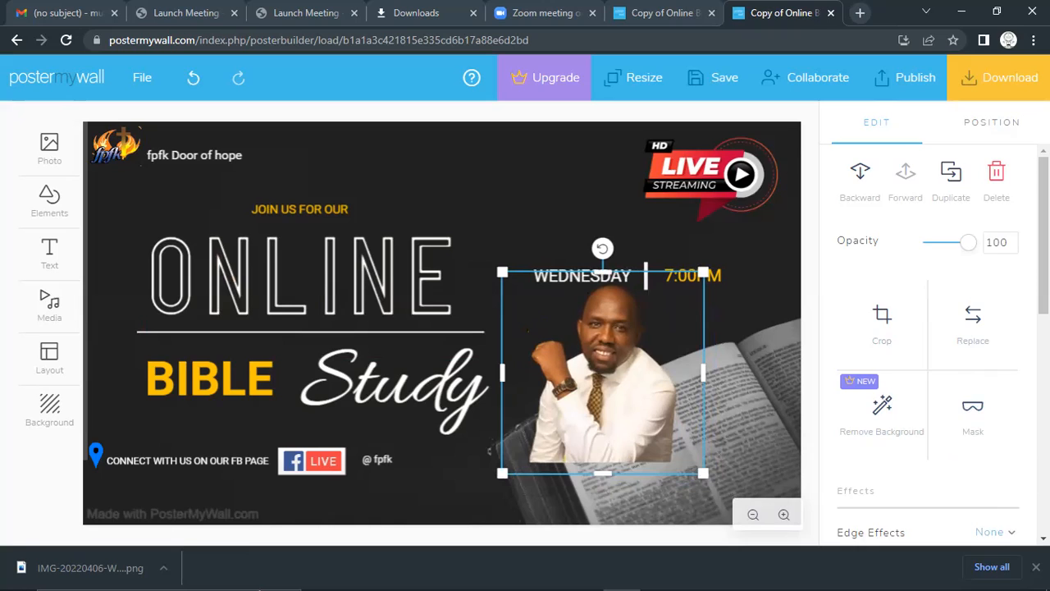
Apply the Oval edge effect to the man's photo so that its edges fade out.
{"action": "scroll", "coordinate": [927, 345], "scroll_direction": "down", "scroll_amount": 4}
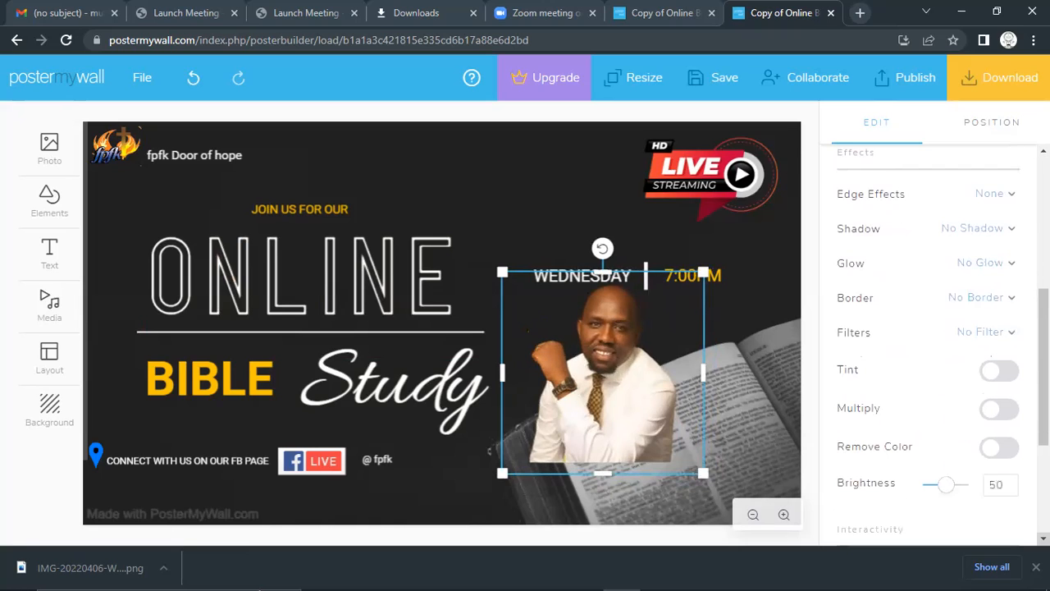
{"action": "left_click", "coordinate": [1009, 197]}
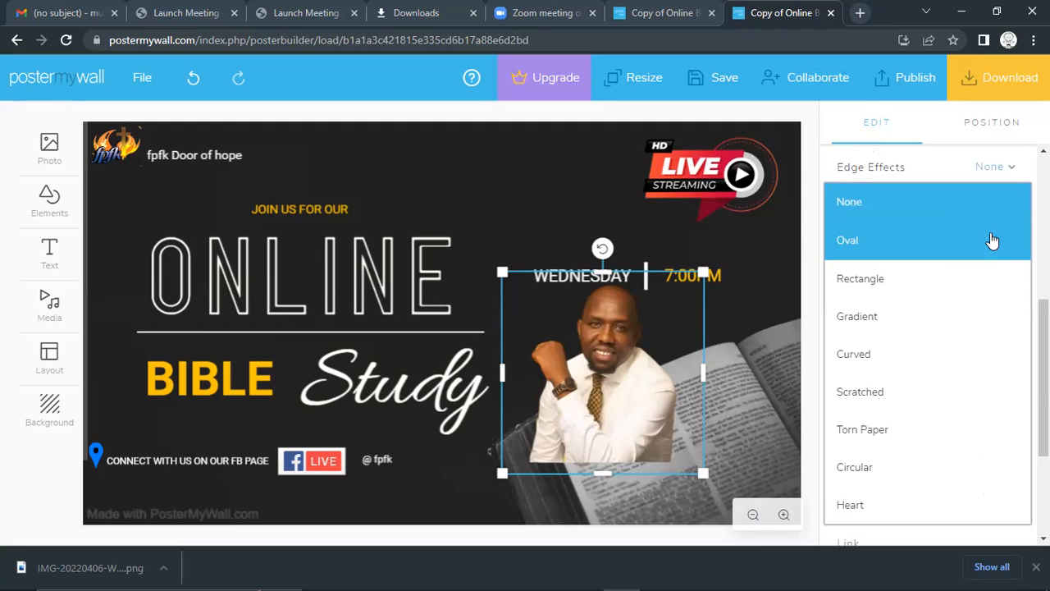
{"action": "left_click", "coordinate": [992, 240]}
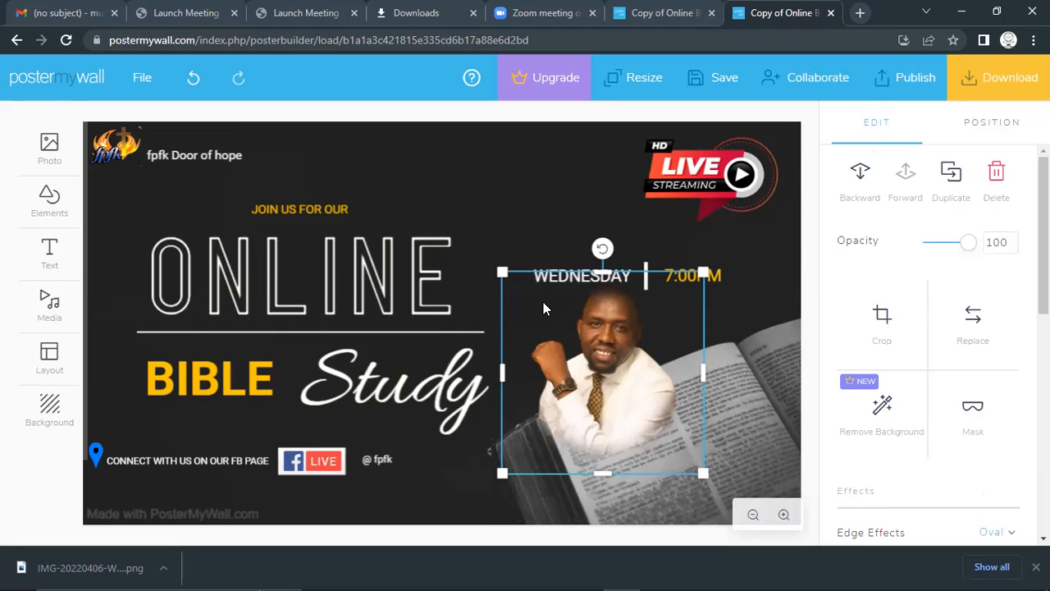
Enlarge the man's photo and move it up between the ONLINE text and the LIVE STREAMING badge, above the open Bible.
{"action": "left_click_drag", "start_coordinate": [507, 277], "coordinate": [383, 208]}
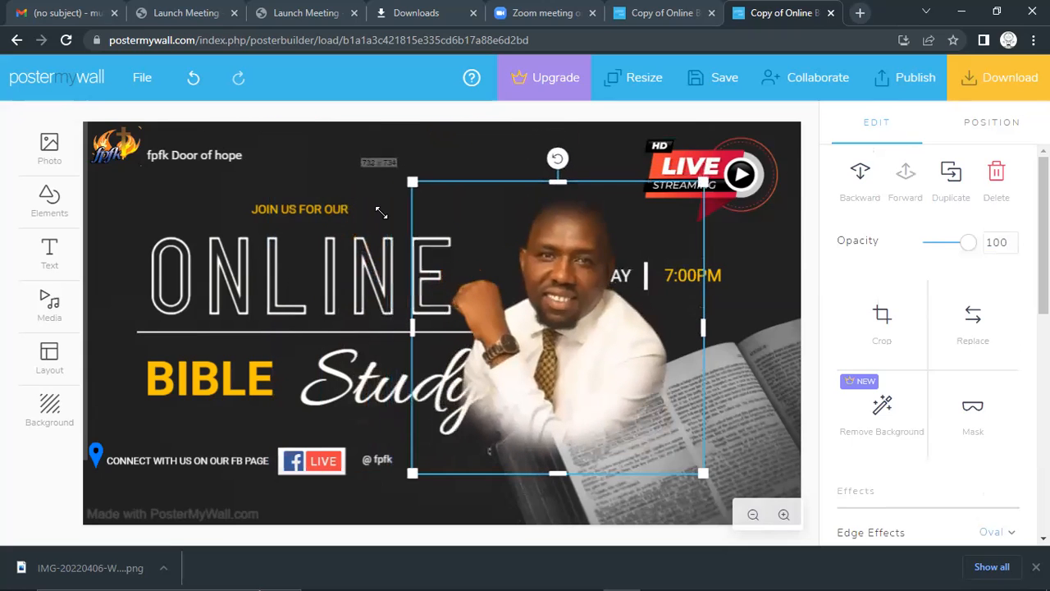
{"action": "left_click_drag", "start_coordinate": [574, 313], "coordinate": [583, 256]}
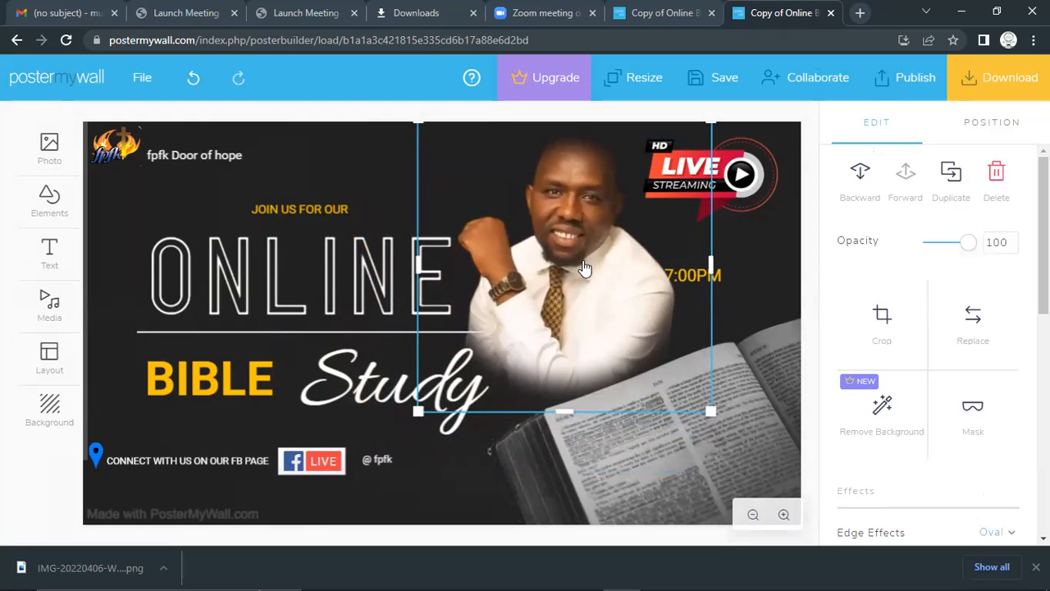
{"action": "left_click", "coordinate": [668, 366]}
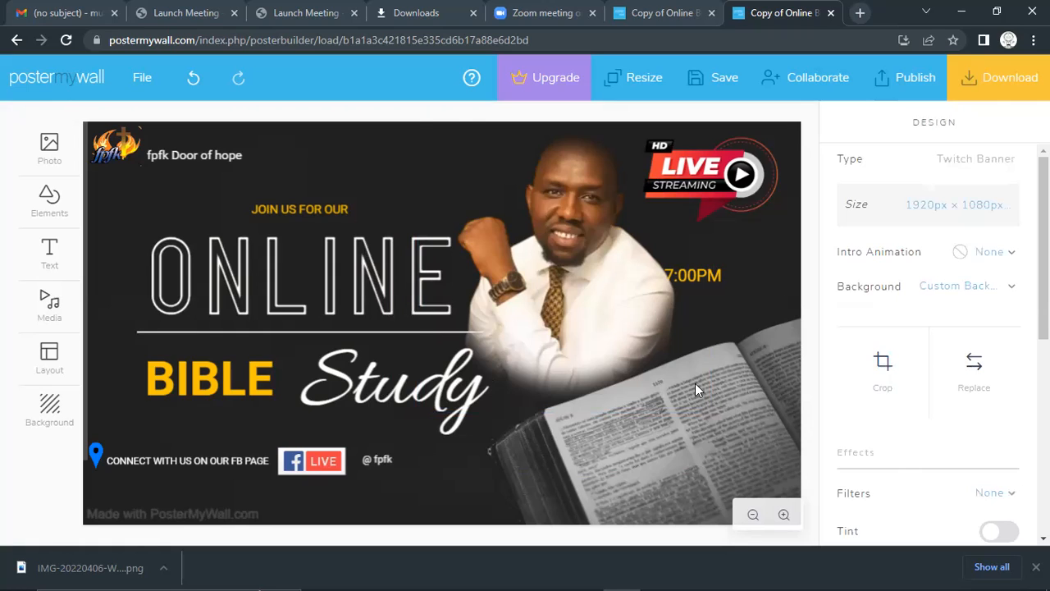
{"action": "left_click", "coordinate": [634, 354]}
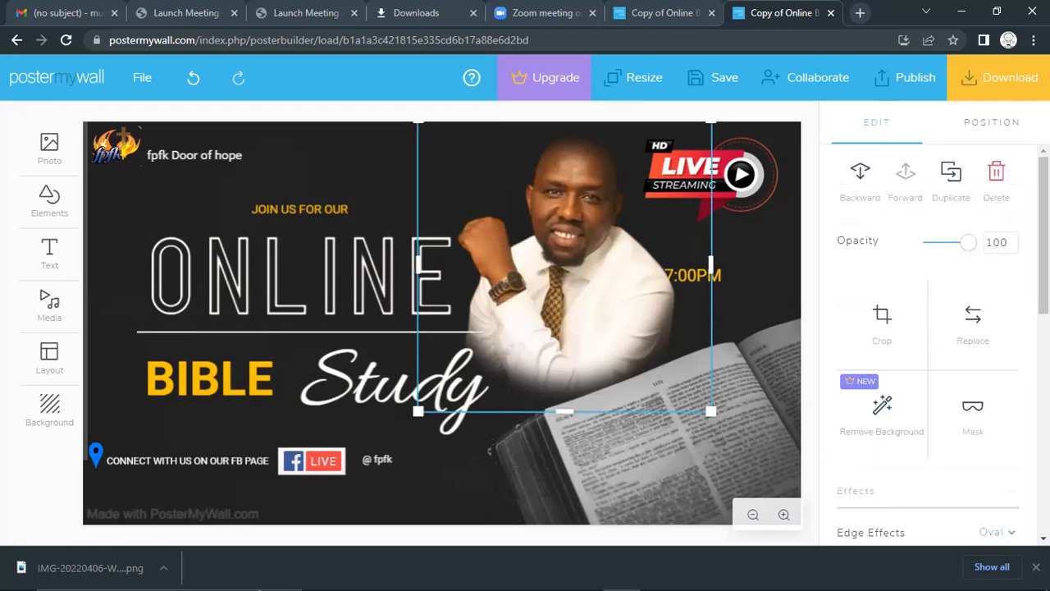
{"action": "scroll", "coordinate": [927, 328], "scroll_direction": "down", "scroll_amount": 7}
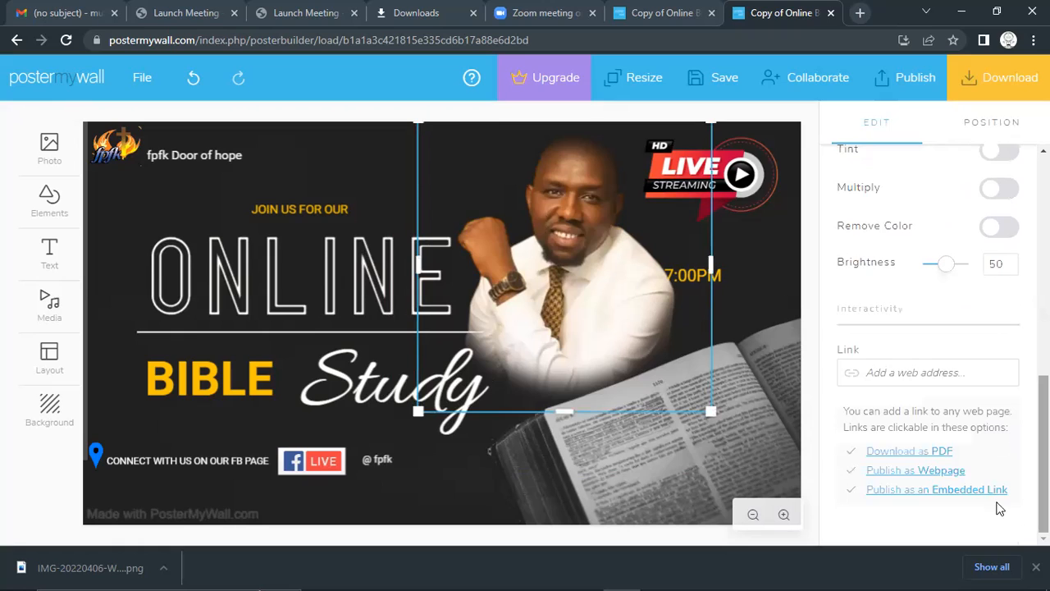
Lower the ONLINE text's opacity to 0 and restore it to 100.
{"action": "left_click", "coordinate": [274, 313]}
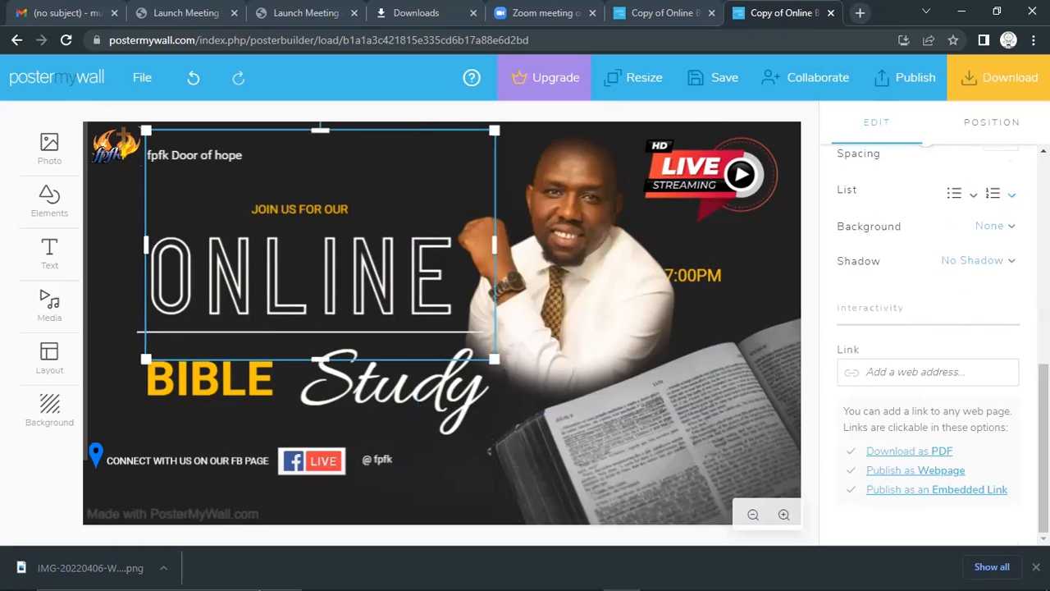
{"action": "scroll", "coordinate": [927, 337], "scroll_direction": "up", "scroll_amount": 5}
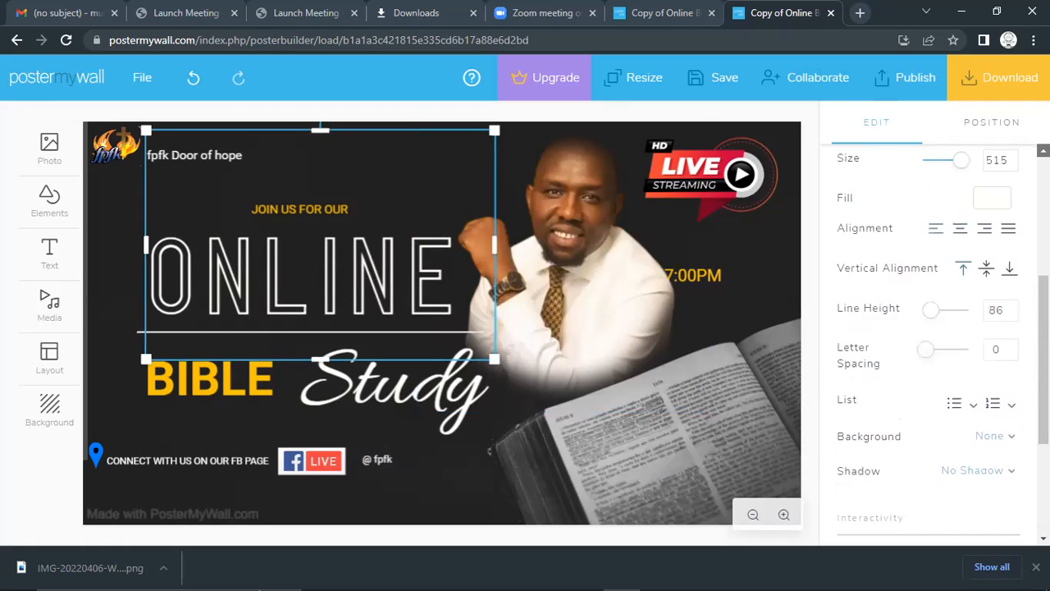
{"action": "scroll", "coordinate": [926, 336], "scroll_direction": "up", "scroll_amount": 3}
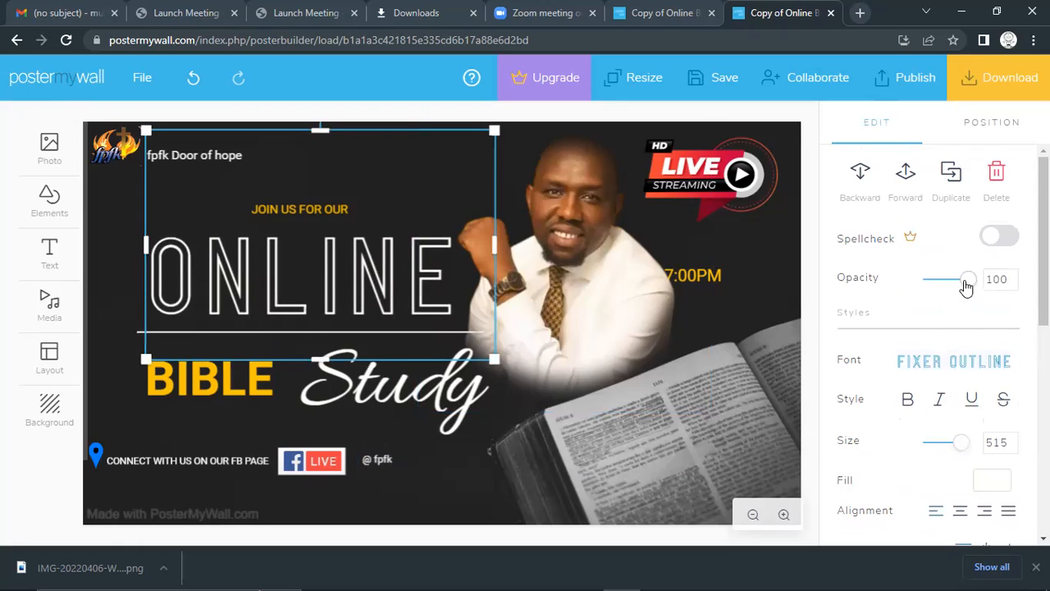
{"action": "left_click_drag", "start_coordinate": [966, 286], "coordinate": [905, 287]}
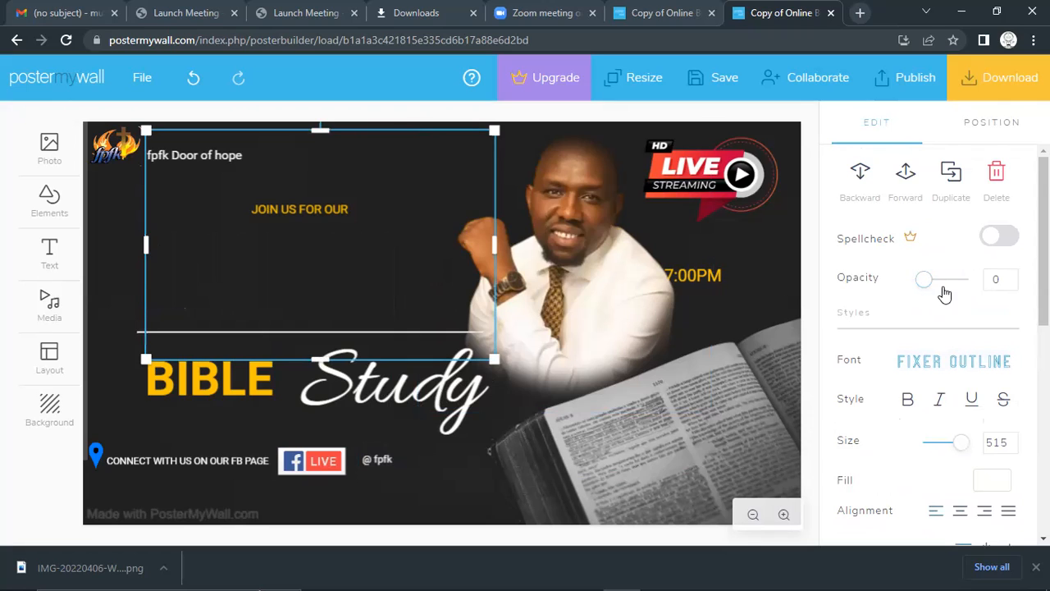
{"action": "left_click_drag", "start_coordinate": [933, 287], "coordinate": [977, 293]}
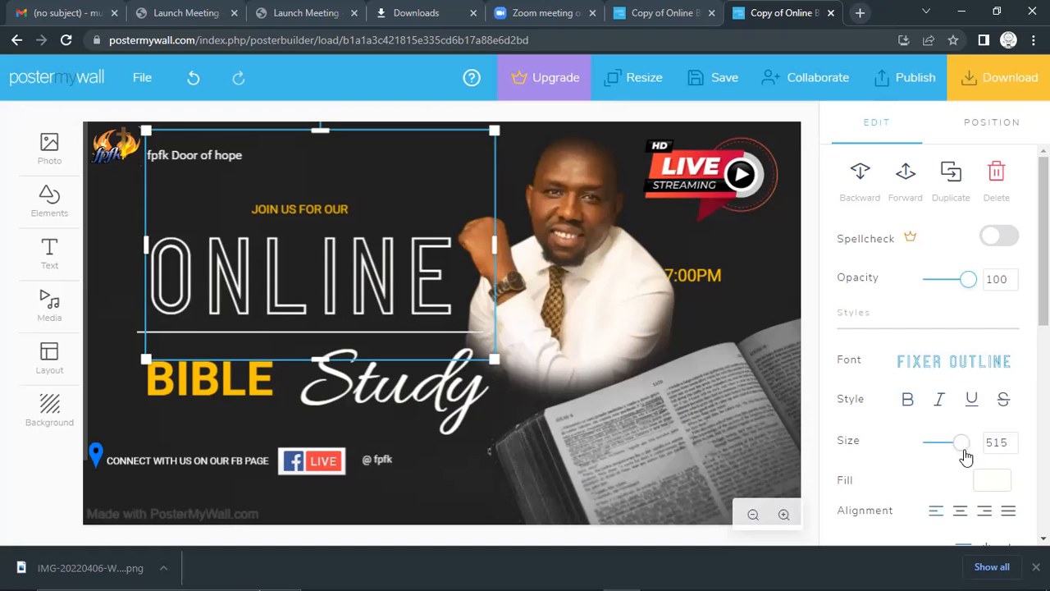
Set the ONLINE text's size to 534 and its letter spacing to -11, and deselect it.
{"action": "mouse_move", "coordinate": [962, 455]}
{"action": "left_mouse_down"}
{"action": "mouse_move", "coordinate": [949, 457]}
{"action": "mouse_move", "coordinate": [985, 447]}
{"action": "mouse_move", "coordinate": [964, 452]}
{"action": "left_mouse_up"}
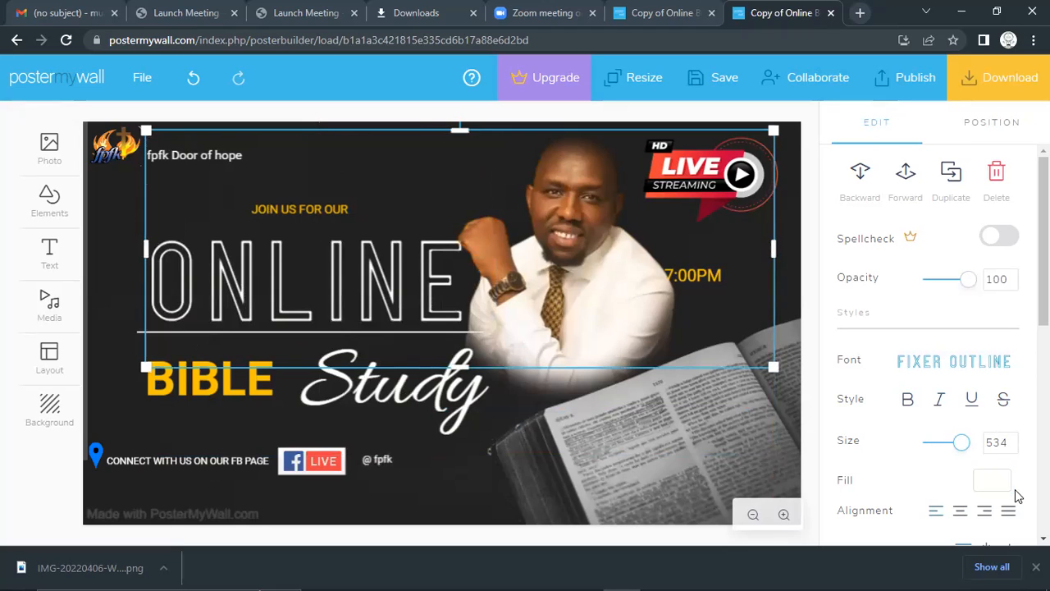
{"action": "scroll", "coordinate": [1017, 495], "scroll_direction": "down", "scroll_amount": 2}
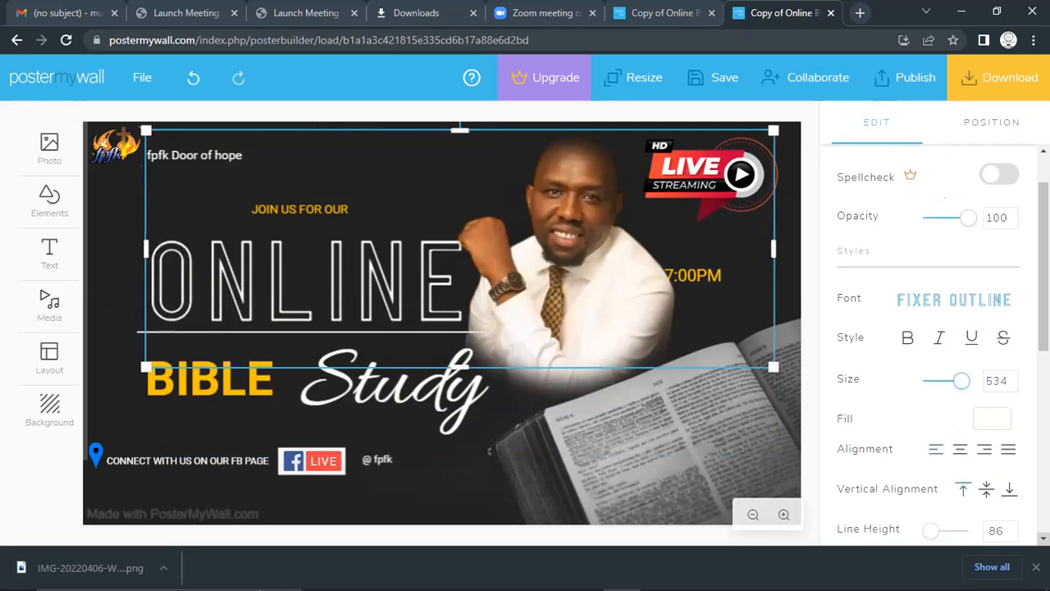
{"action": "scroll", "coordinate": [927, 345], "scroll_direction": "down", "scroll_amount": 5}
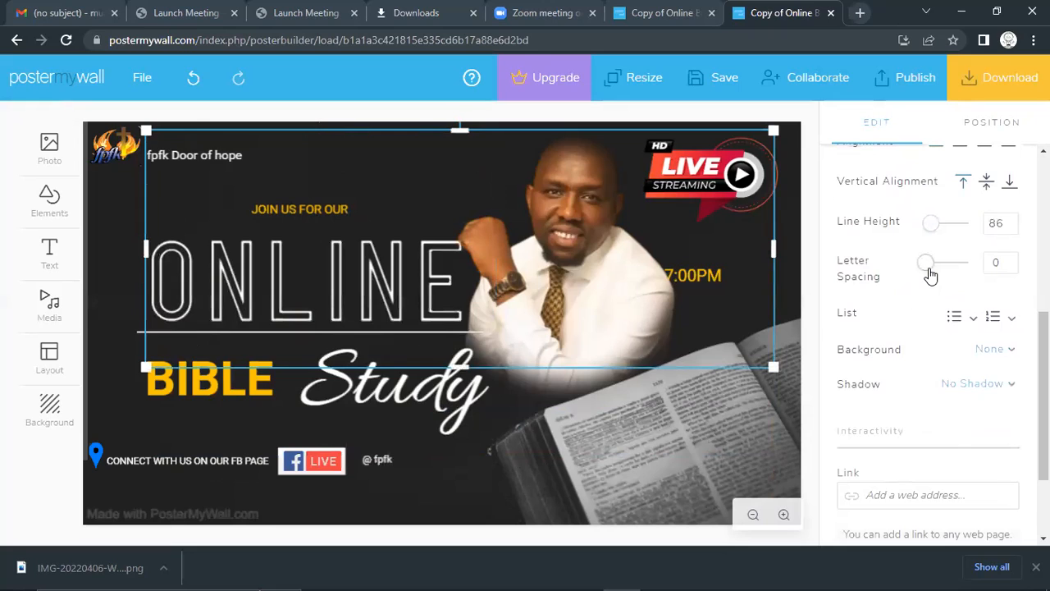
{"action": "mouse_move", "coordinate": [930, 276]}
{"action": "left_mouse_down"}
{"action": "mouse_move", "coordinate": [947, 275]}
{"action": "mouse_move", "coordinate": [919, 273]}
{"action": "left_mouse_up"}
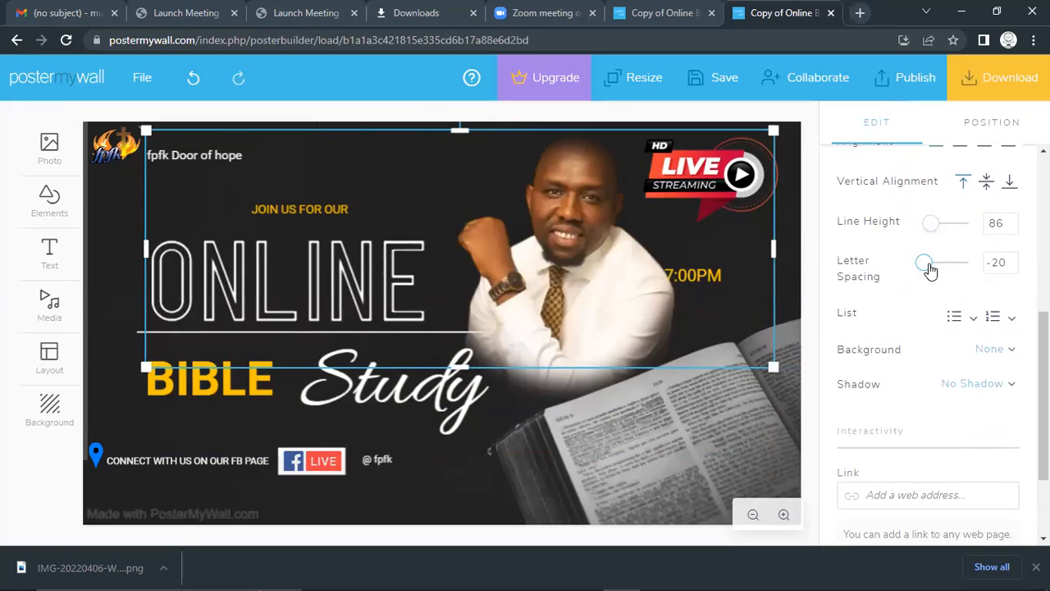
{"action": "left_click_drag", "start_coordinate": [933, 268], "coordinate": [932, 273]}
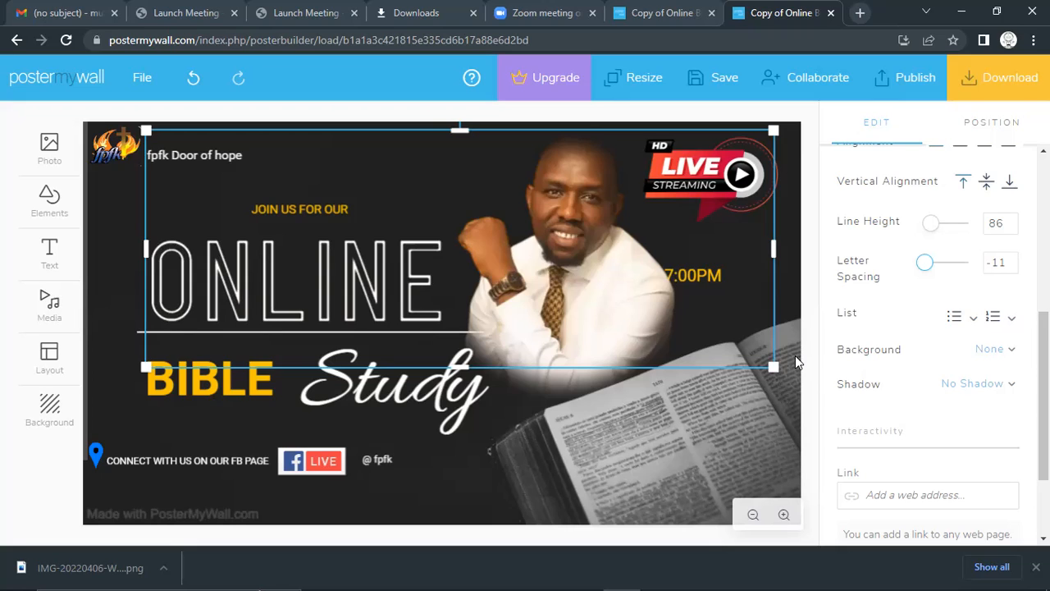
{"action": "left_click", "coordinate": [762, 319]}
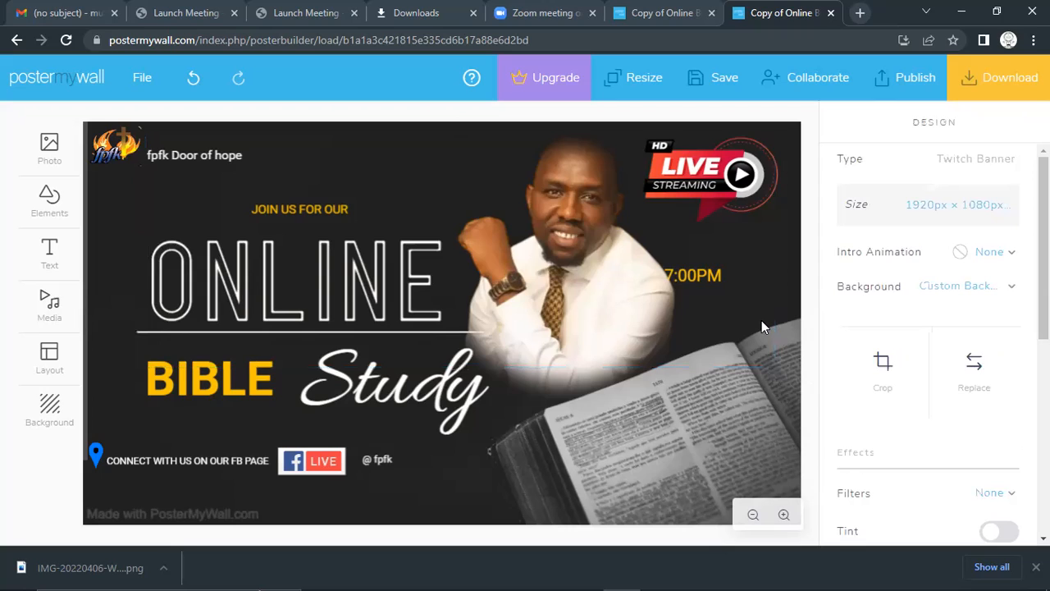